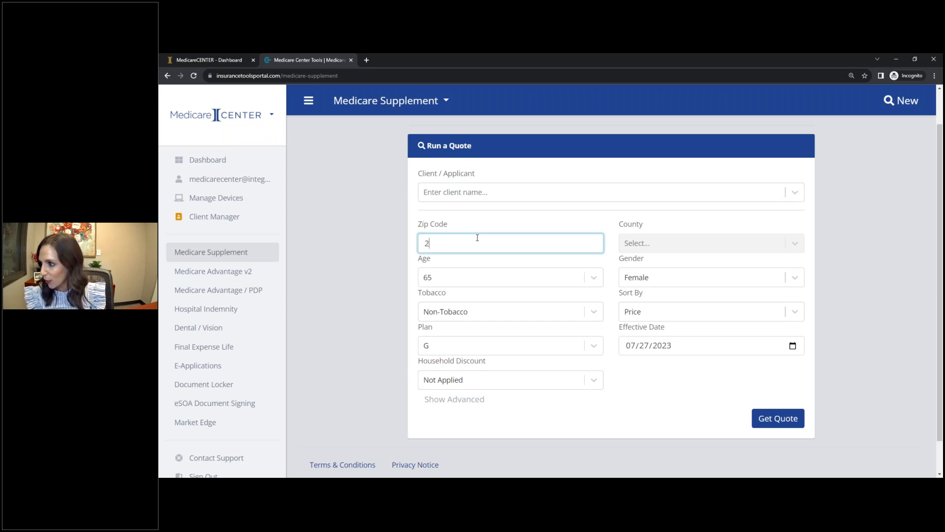
- Enter zip code 25301 for the Medicare Supplement quote and review the available age and plan options
{"action": "type", "text": "5301"}
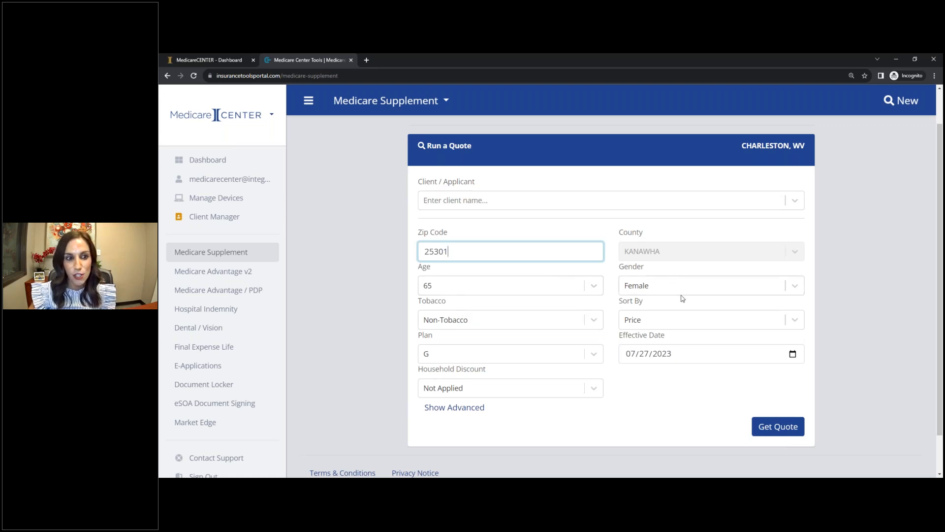
{"action": "left_click", "coordinate": [593, 286]}
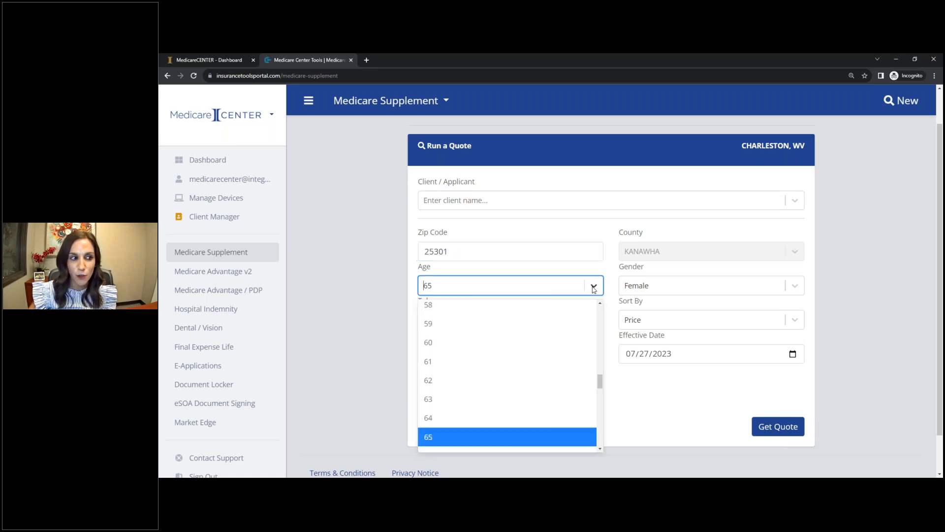
{"action": "left_click", "coordinate": [594, 289]}
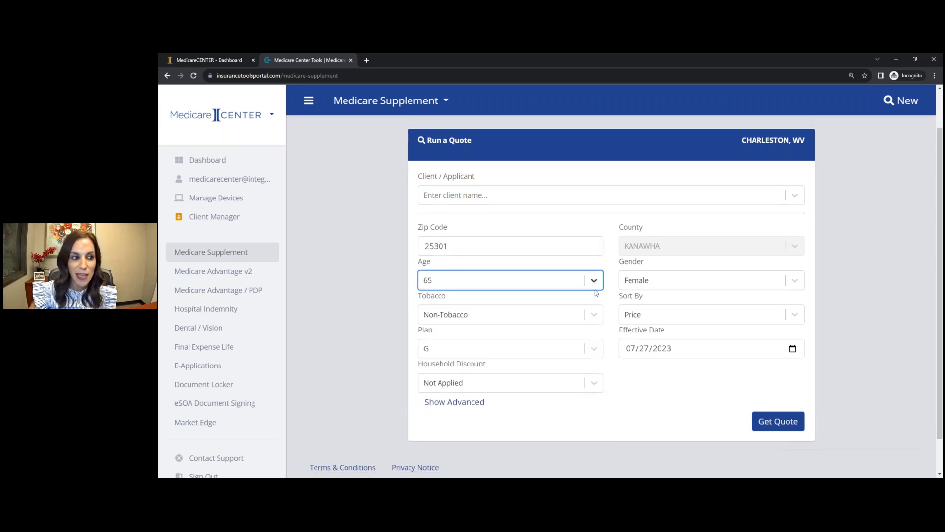
{"action": "scroll", "coordinate": [596, 292], "scroll_direction": "down", "scroll_amount": 1}
{"action": "left_click", "coordinate": [595, 315]}
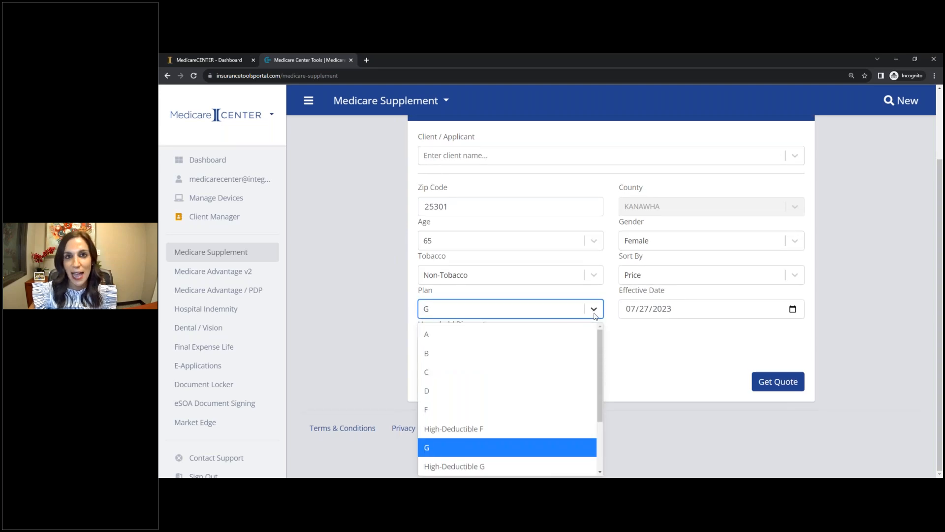
{"action": "scroll", "coordinate": [594, 391], "scroll_direction": "down", "scroll_amount": 3}
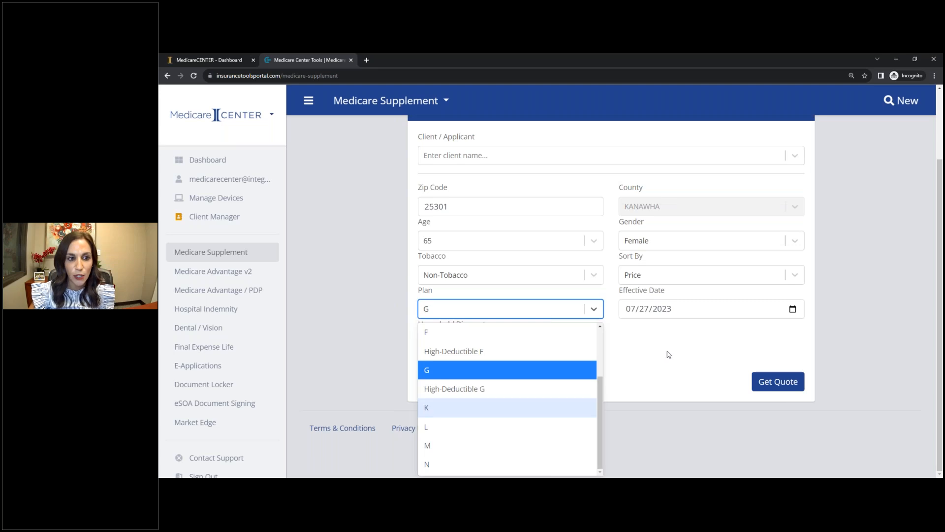
- Set the effective date to 08/01/2023 and run the quote without applying a household discount
{"action": "left_click", "coordinate": [632, 310]}
{"action": "type", "text": "08/01"}
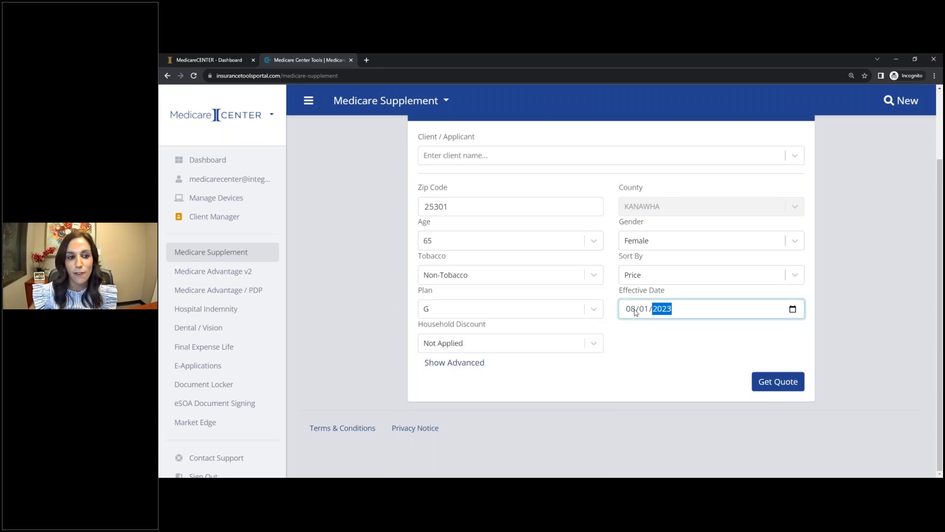
{"action": "left_click", "coordinate": [654, 348]}
{"action": "left_click", "coordinate": [594, 345]}
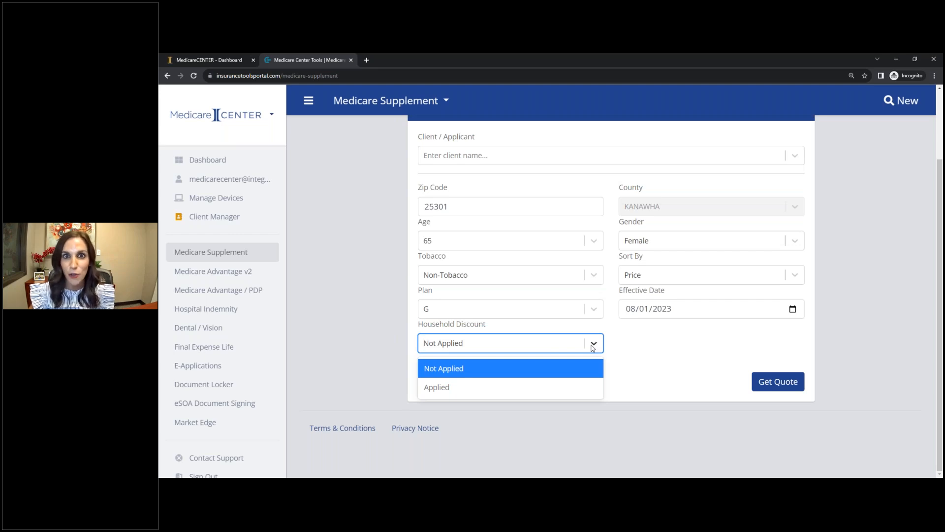
{"action": "left_click", "coordinate": [666, 345]}
{"action": "left_click", "coordinate": [776, 382]}
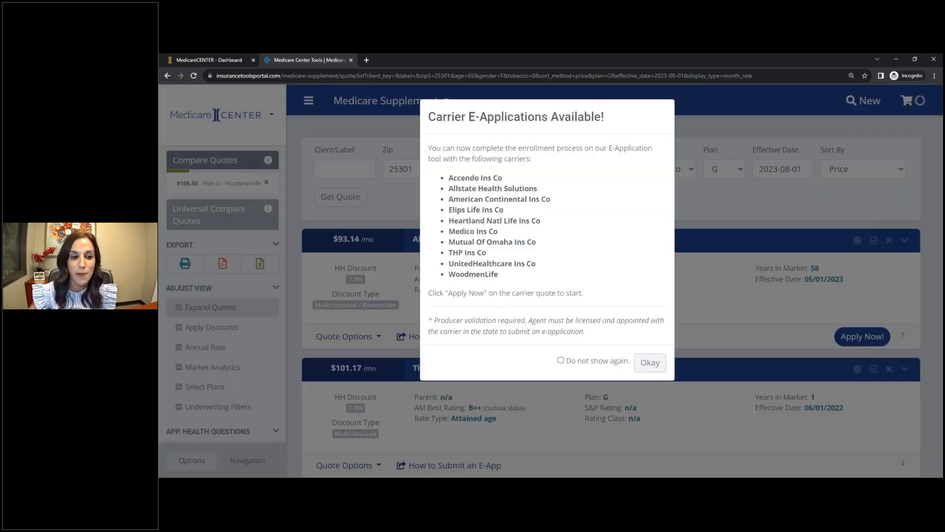
- Dismiss the carrier e-applications notice and search the quote results page for "woodmen"
{"action": "left_click", "coordinate": [650, 364]}
{"action": "key", "text": "ctrl+f"}
{"action": "type", "text": "woodmen"}
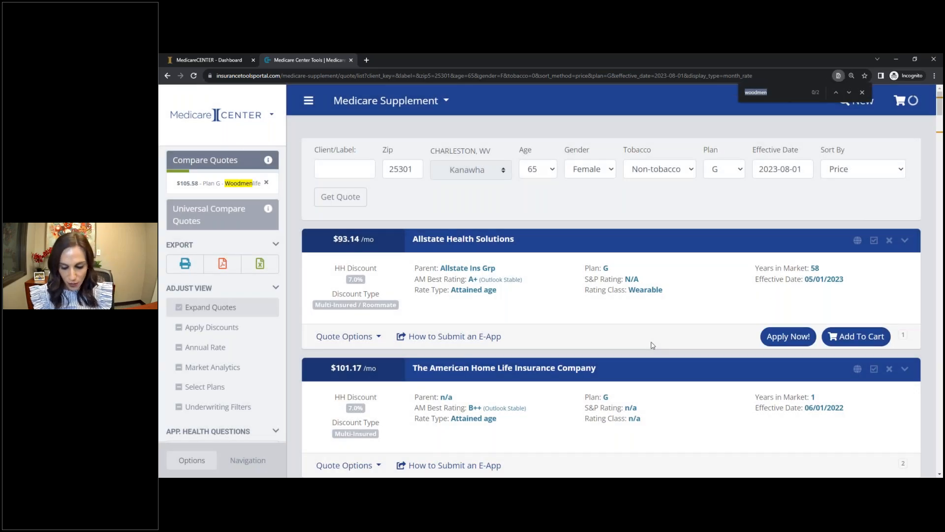
{"action": "key", "text": "Return"}
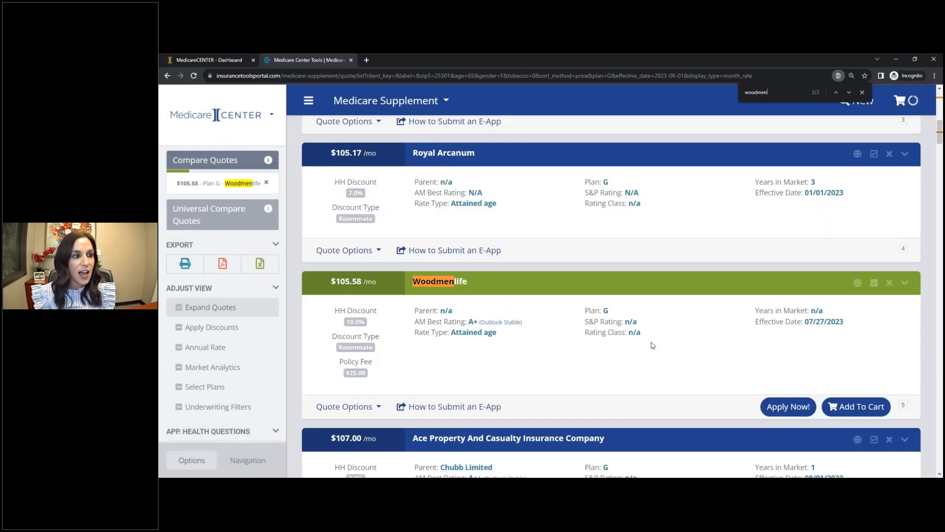
{"action": "scroll", "coordinate": [471, 317], "scroll_direction": "down", "scroll_amount": 1}
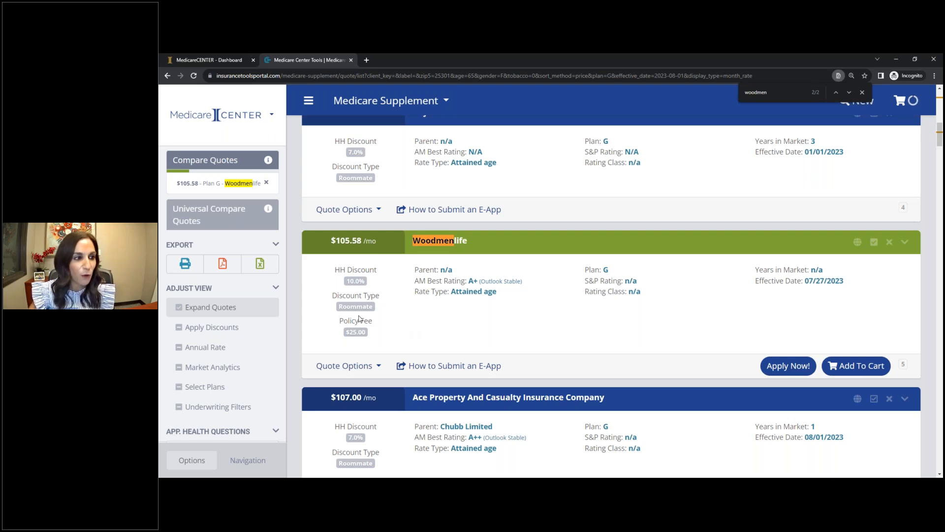
- Apply discounts to the quoted rates and locate the Woodmenlife quote again
{"action": "mouse_move", "coordinate": [199, 327]}
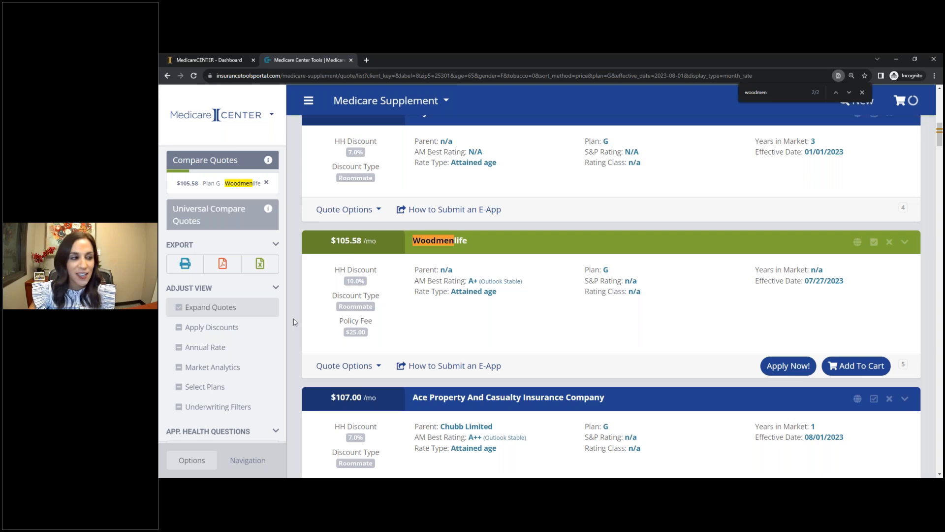
{"action": "left_click", "coordinate": [224, 328]}
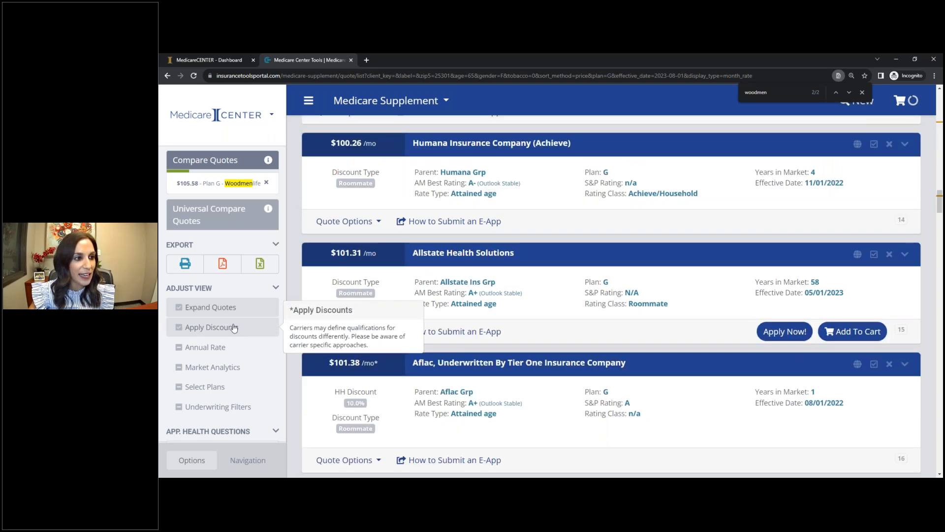
{"action": "key", "text": "Return"}
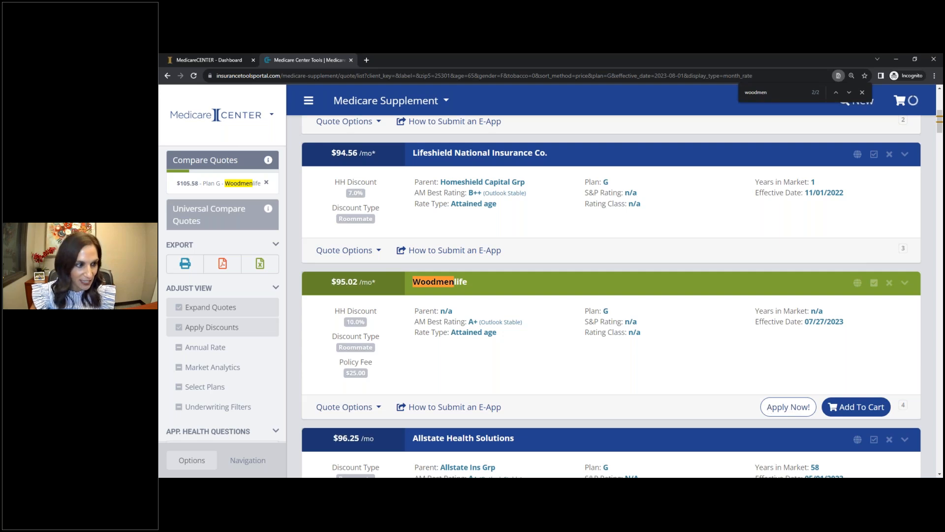
- Switch to the CSG Actuarial E-App Sandbox window, maximize it, and start an application for the Woodmenlife Plan G quote
{"action": "mouse_move", "coordinate": [326, 485]}
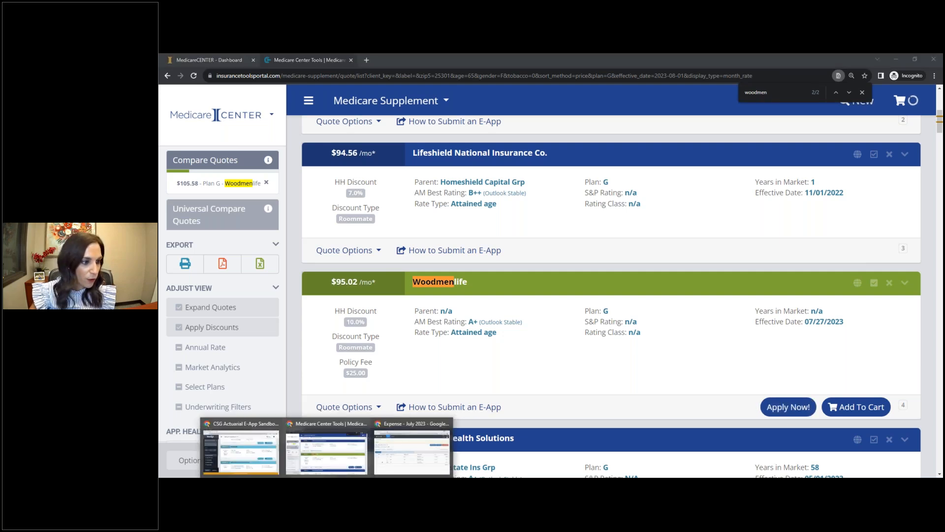
{"action": "left_click", "coordinate": [249, 451]}
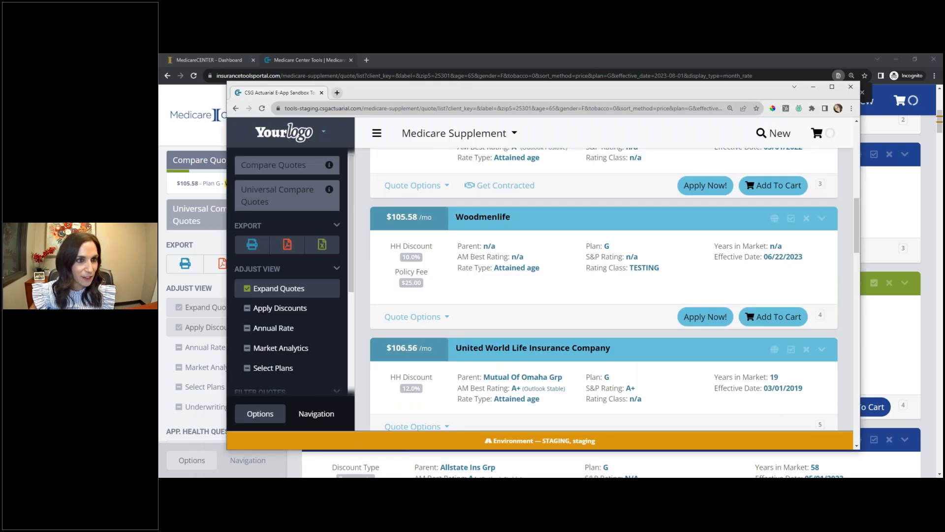
{"action": "left_click", "coordinate": [831, 88]}
{"action": "scroll", "coordinate": [812, 335], "scroll_direction": "up", "scroll_amount": 1}
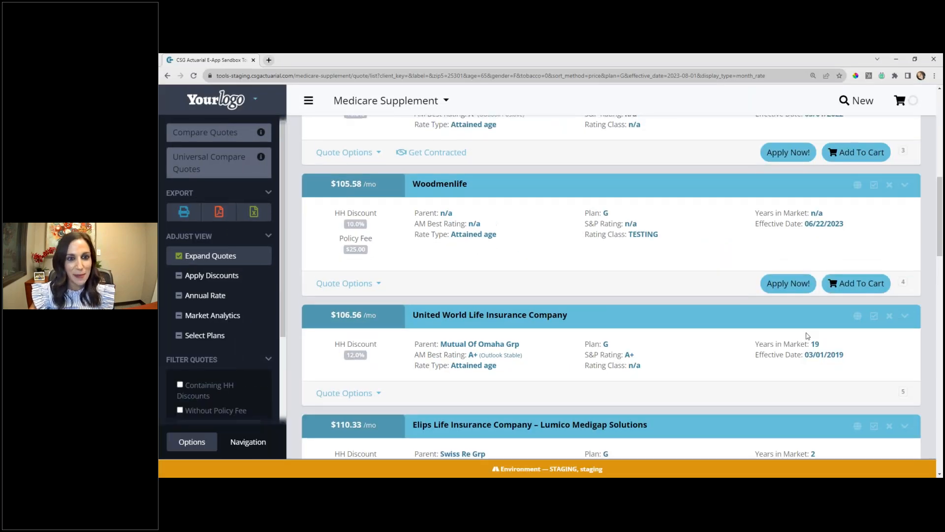
{"action": "left_click", "coordinate": [788, 314]}
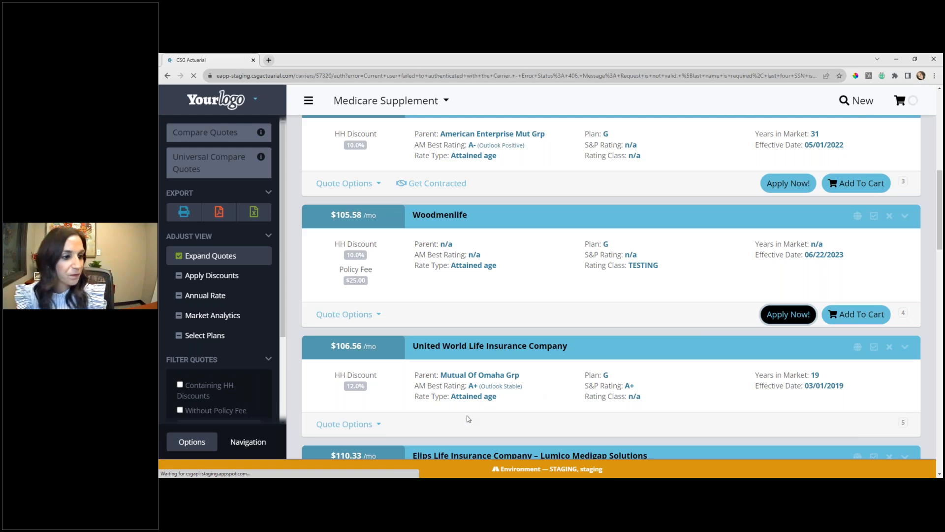
- Paste the producer number into the WoodmenLife appointment validation form and submit it
{"action": "mouse_move", "coordinate": [452, 478]}
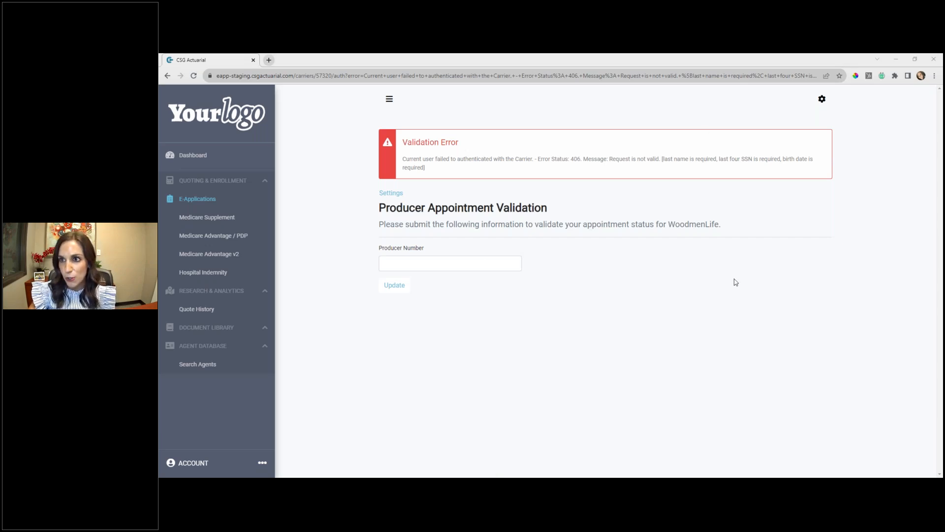
{"action": "left_click", "coordinate": [480, 259]}
{"action": "left_click", "coordinate": [394, 288]}
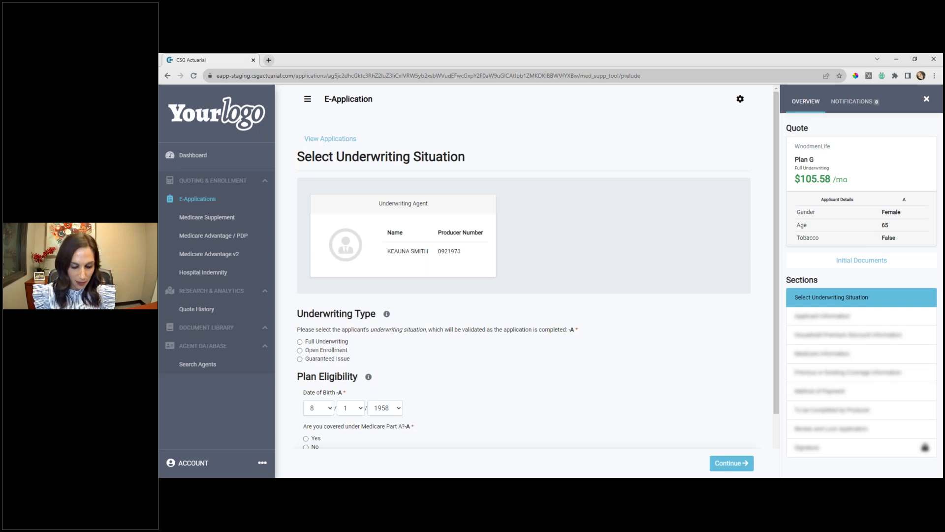
- Enlarge the e-application page by two zoom levels and collapse the main navigation menu
{"action": "key", "text": "ctrl+plus"}
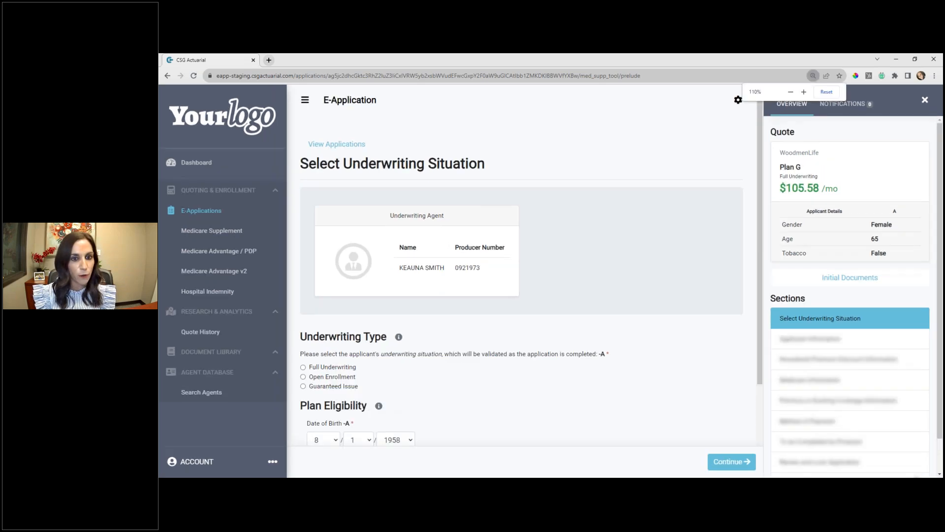
{"action": "key", "text": "ctrl+plus"}
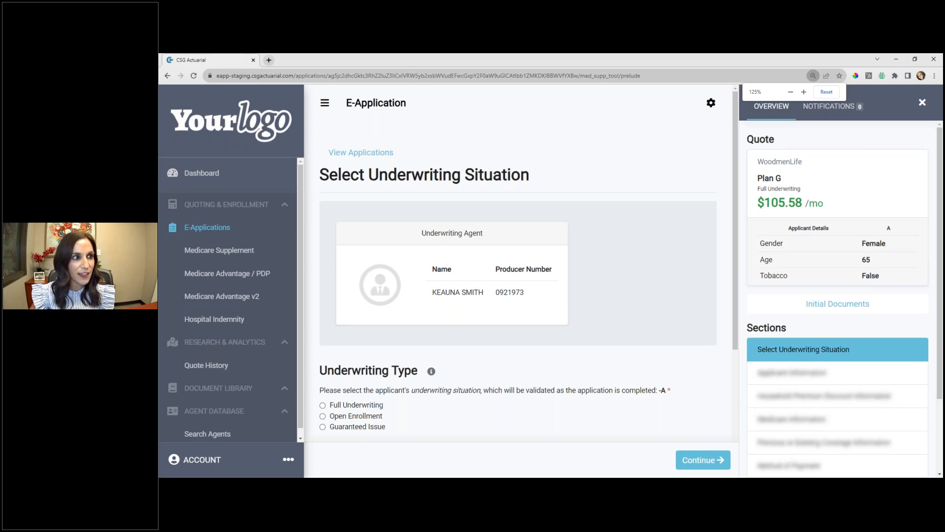
{"action": "left_click", "coordinate": [325, 102]}
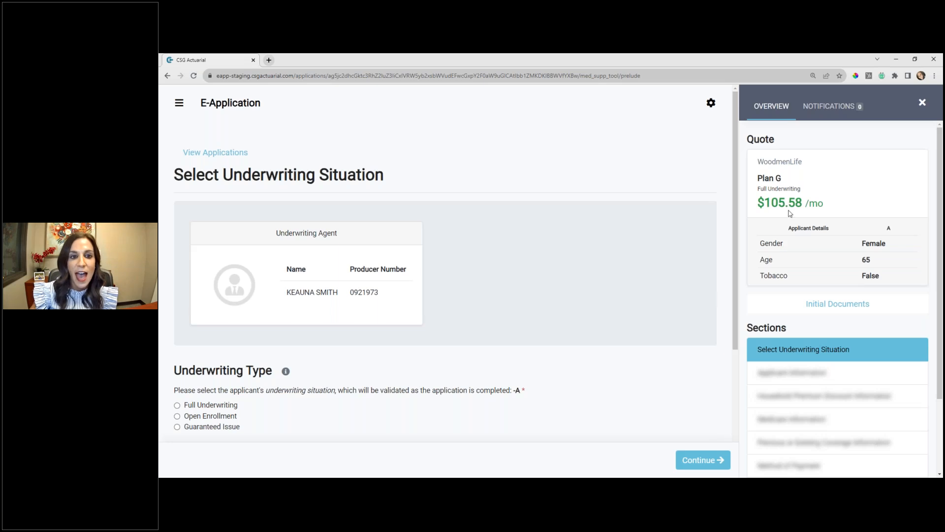
- Review the Initial Documents and their email delivery option, then close the dialog without sending anything
{"action": "scroll", "coordinate": [830, 268], "scroll_direction": "down", "scroll_amount": 1}
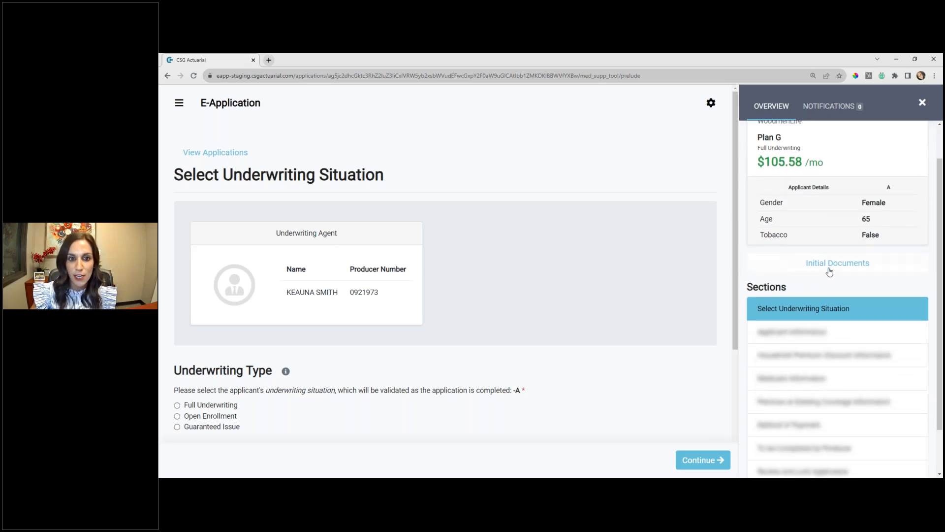
{"action": "left_click", "coordinate": [829, 266]}
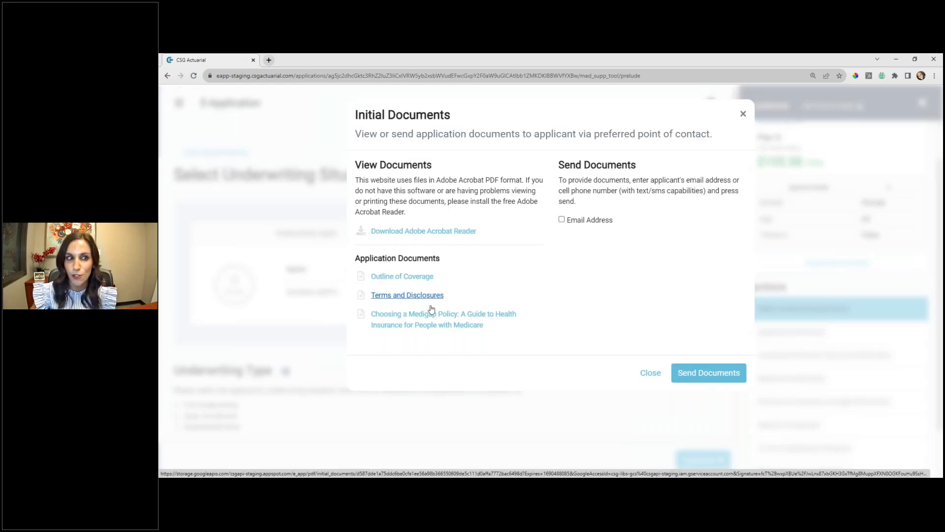
{"action": "left_click", "coordinate": [561, 219]}
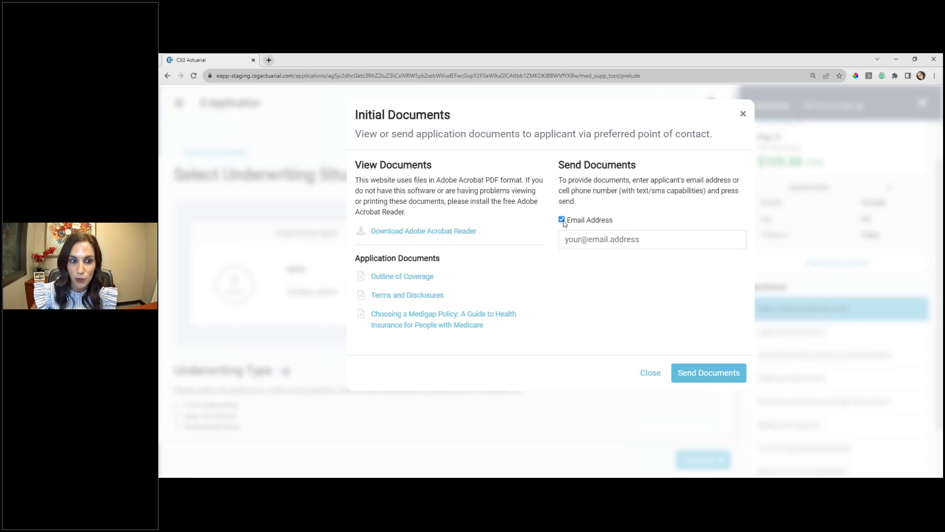
{"action": "left_click", "coordinate": [562, 219]}
{"action": "left_click", "coordinate": [743, 114]}
- Review the application's section list, underwriting questions and notifications, then return to the quote overview
{"action": "scroll", "coordinate": [820, 295], "scroll_direction": "down", "scroll_amount": 3}
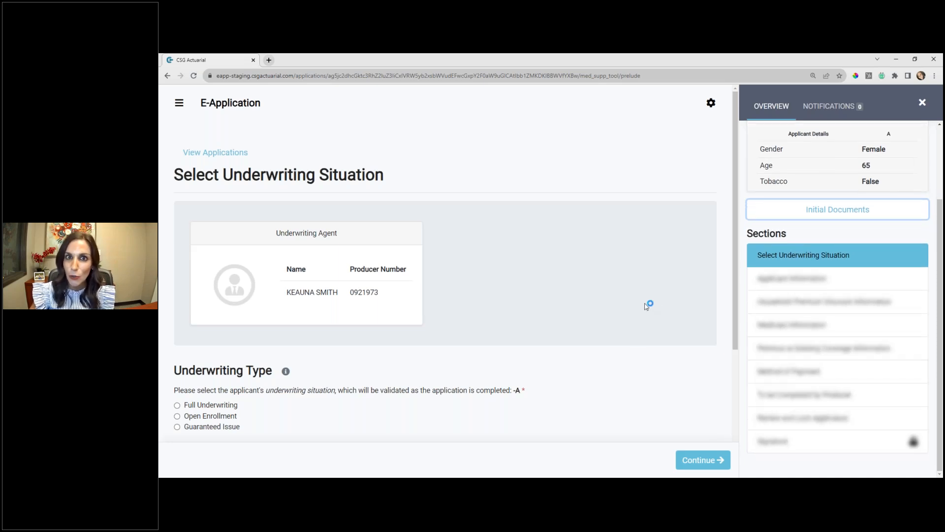
{"action": "scroll", "coordinate": [512, 367], "scroll_direction": "down", "scroll_amount": 3}
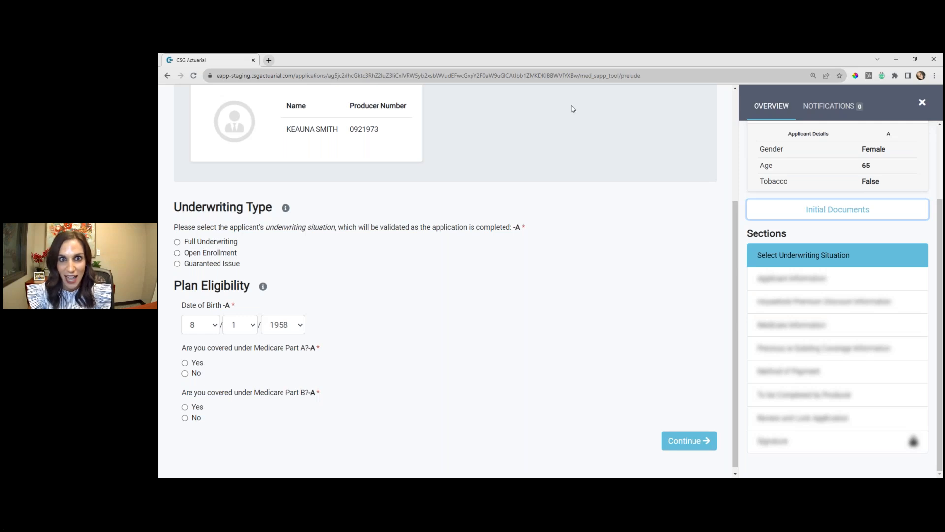
{"action": "left_click", "coordinate": [829, 106]}
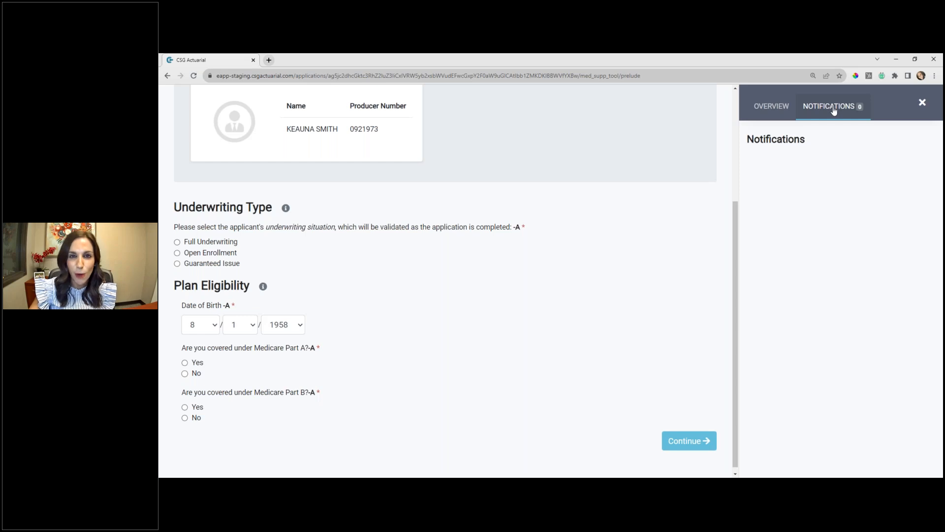
{"action": "left_click", "coordinate": [781, 108]}
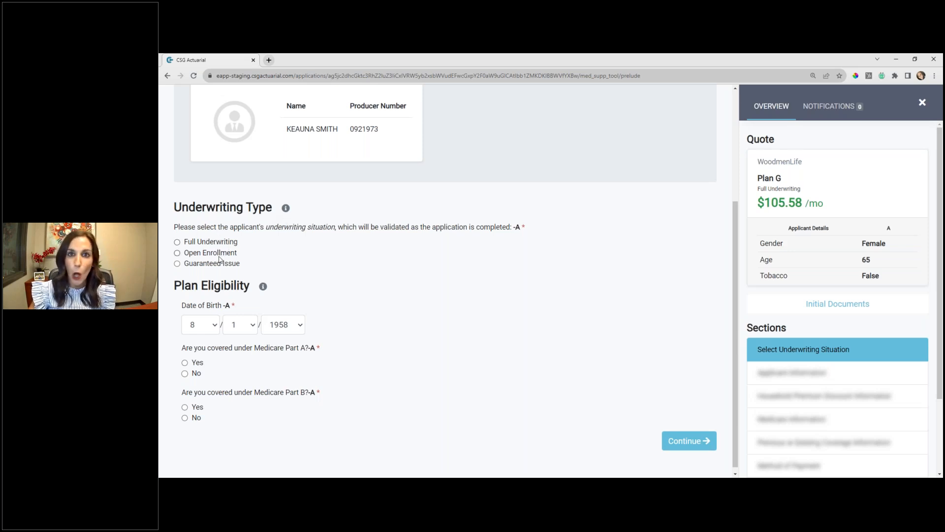
- Show the detailed underwriting descriptions and choose Open Enrollment as the applicant's underwriting type
{"action": "left_click", "coordinate": [287, 210]}
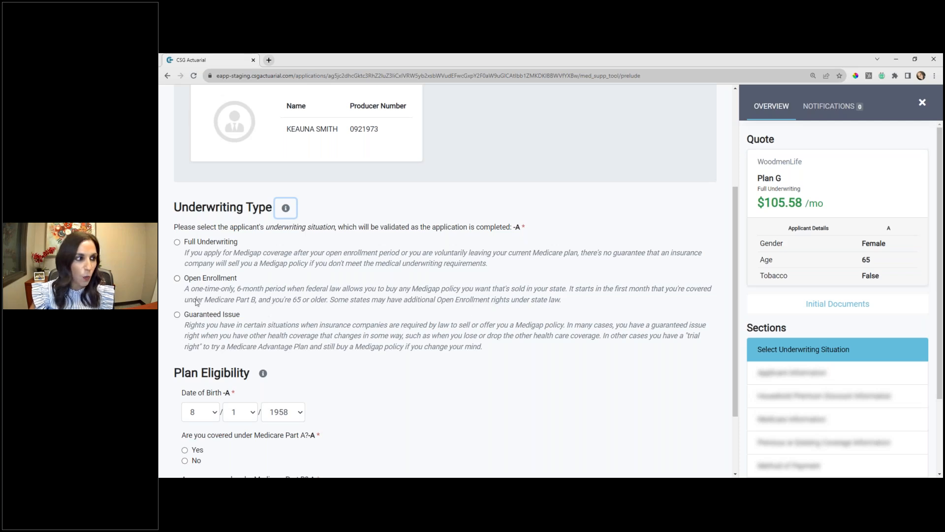
{"action": "left_click", "coordinate": [177, 279]}
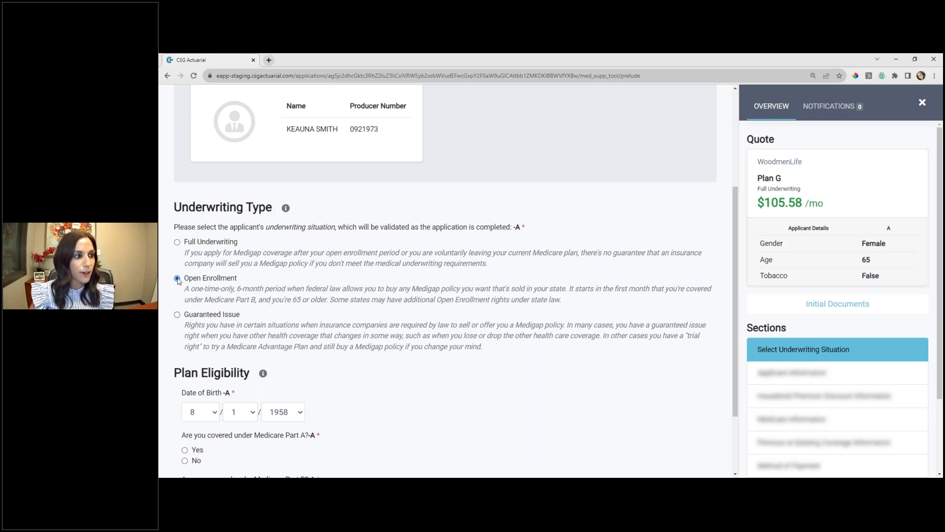
- Answer Yes to the applicant's coverage under both Medicare Part A and Medicare Part B
{"action": "scroll", "coordinate": [327, 305], "scroll_direction": "down", "scroll_amount": 2}
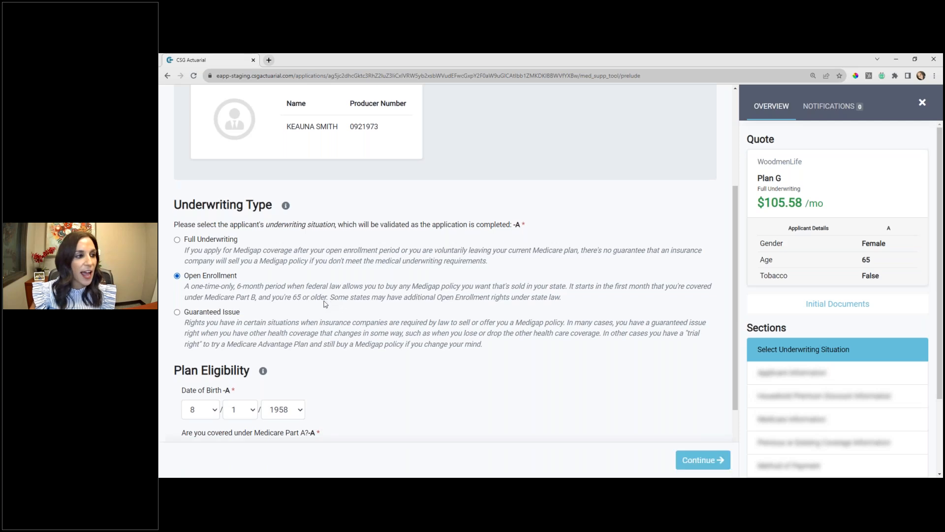
{"action": "left_click", "coordinate": [184, 358]}
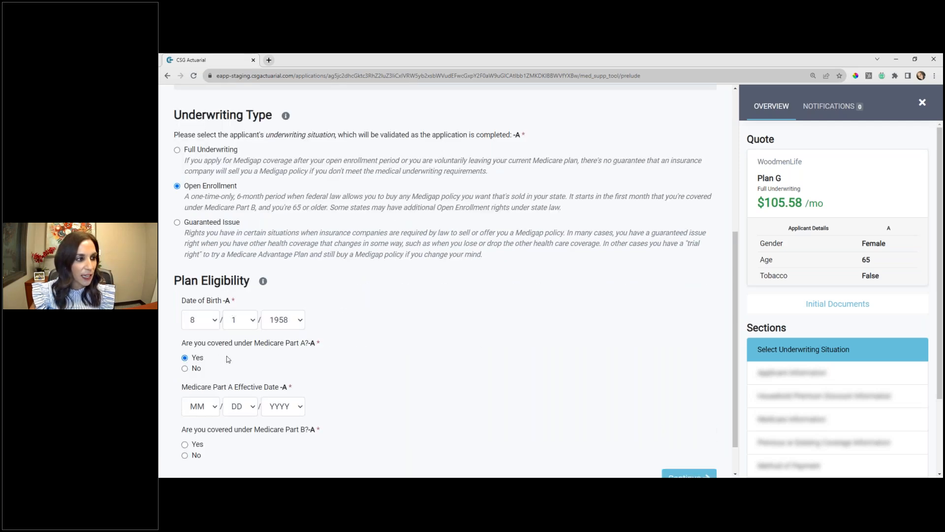
{"action": "scroll", "coordinate": [186, 357], "scroll_direction": "down", "scroll_amount": 1}
{"action": "left_click", "coordinate": [185, 400]}
- Set the applicant's Medicare Part A effective date to 8/1/2023
{"action": "scroll", "coordinate": [200, 344], "scroll_direction": "down", "scroll_amount": 1}
{"action": "left_click", "coordinate": [199, 322]}
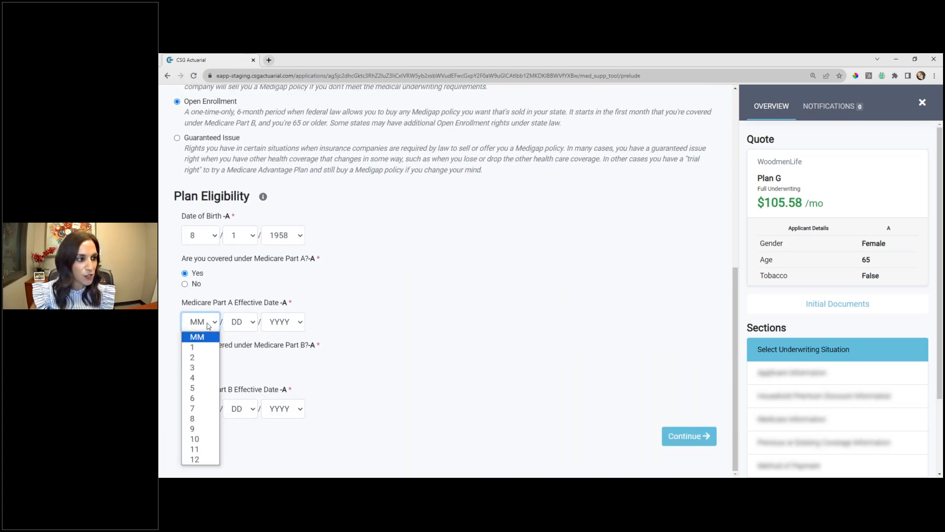
{"action": "left_click", "coordinate": [199, 419]}
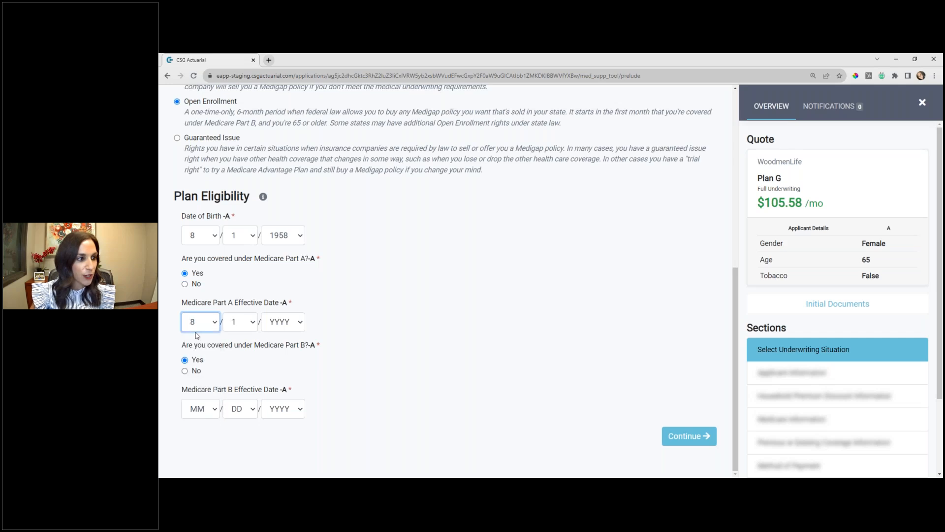
{"action": "left_click", "coordinate": [282, 327]}
{"action": "type", "text": "2023"}
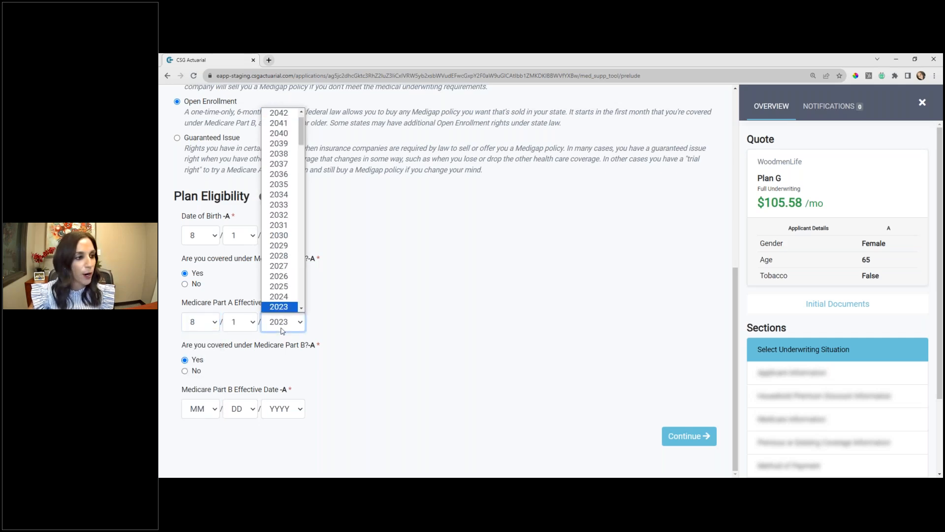
{"action": "key", "text": "Return"}
- Set the Medicare Part B effective date to 8/1/2023 and continue to the Applicant Information section
{"action": "left_click", "coordinate": [208, 411]}
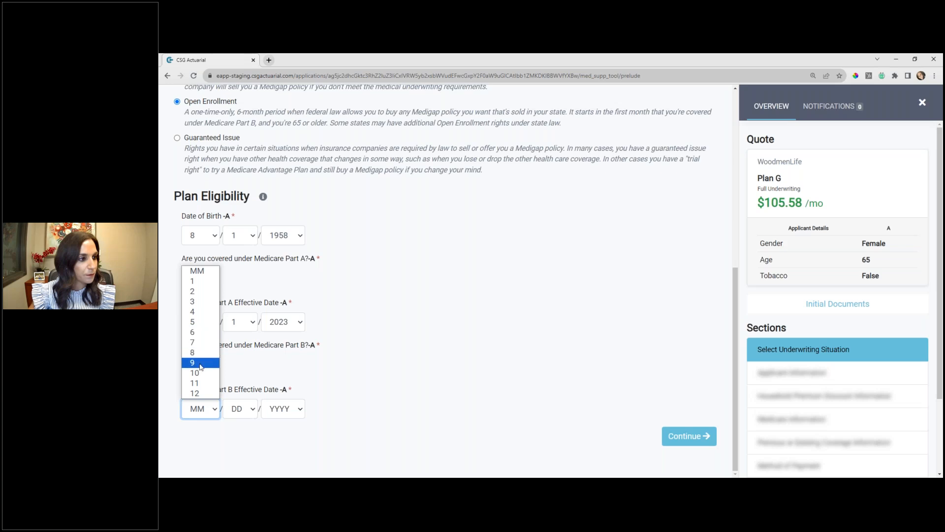
{"action": "left_click", "coordinate": [201, 367]}
{"action": "left_click", "coordinate": [206, 410]}
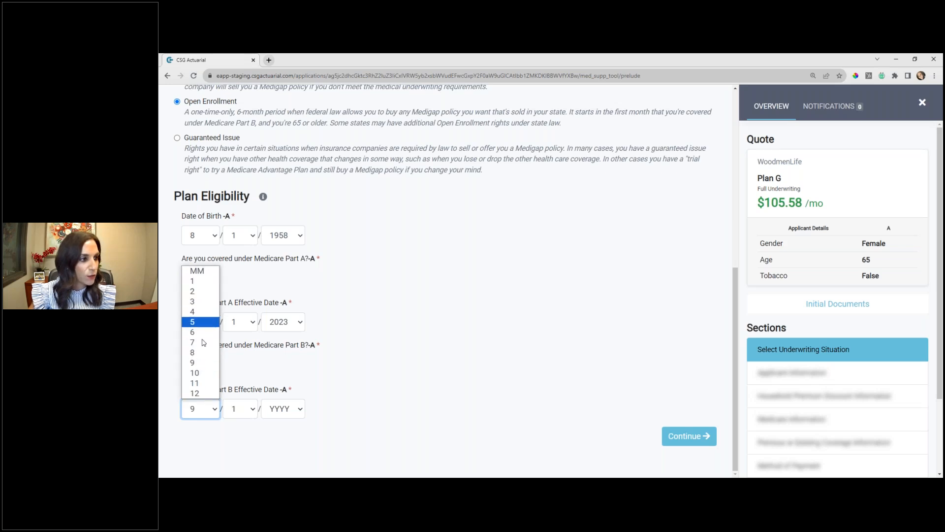
{"action": "left_click", "coordinate": [202, 352]}
{"action": "left_click", "coordinate": [278, 410]}
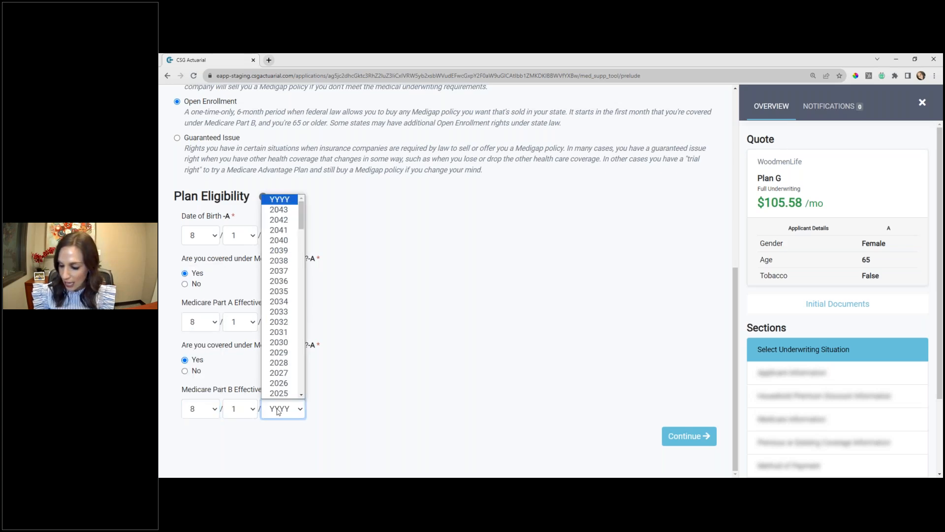
{"action": "type", "text": "2023"}
{"action": "left_click", "coordinate": [397, 404]}
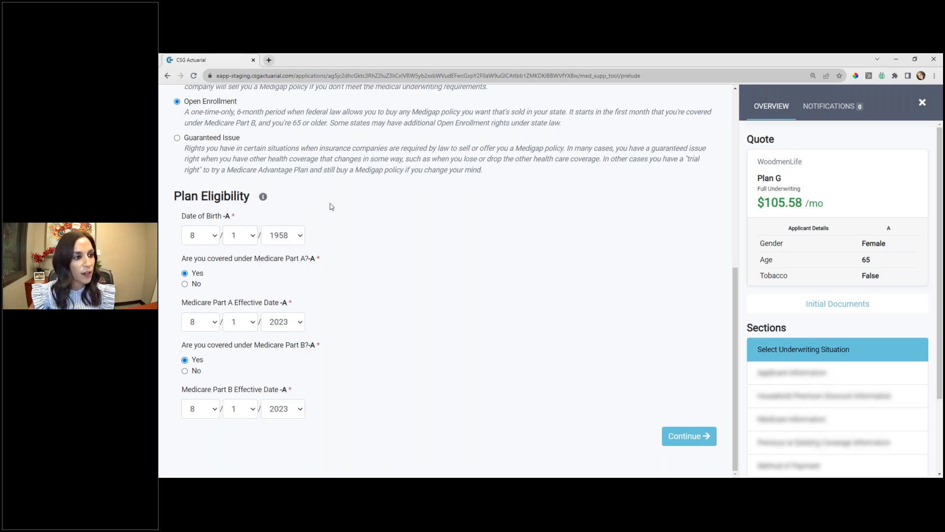
{"action": "left_click", "coordinate": [684, 440]}
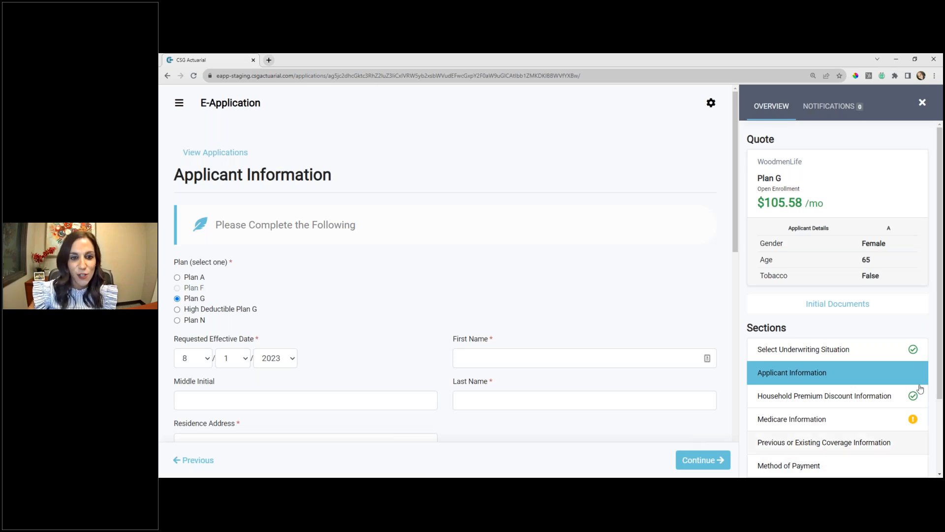
- Return to Select Underwriting Situation, change the underwriting type to Guaranteed Issue, and continue to Applicant Information
{"action": "scroll", "coordinate": [876, 334], "scroll_direction": "down", "scroll_amount": 2}
{"action": "scroll", "coordinate": [903, 255], "scroll_direction": "down", "scroll_amount": 1}
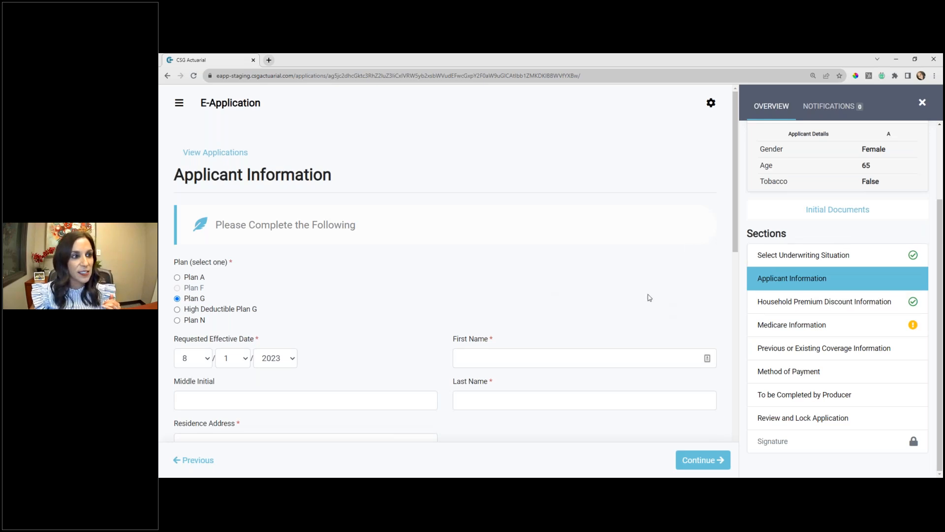
{"action": "scroll", "coordinate": [837, 315], "scroll_direction": "up", "scroll_amount": 2}
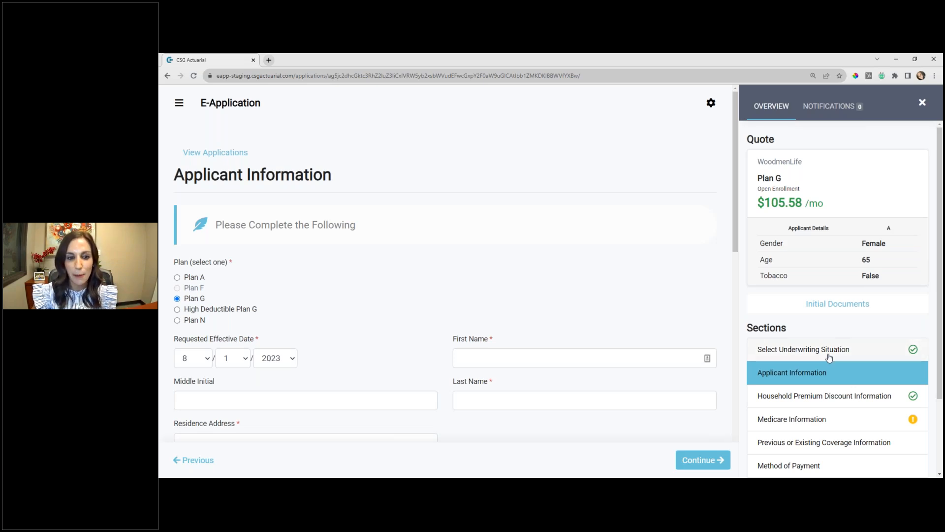
{"action": "left_click", "coordinate": [828, 354]}
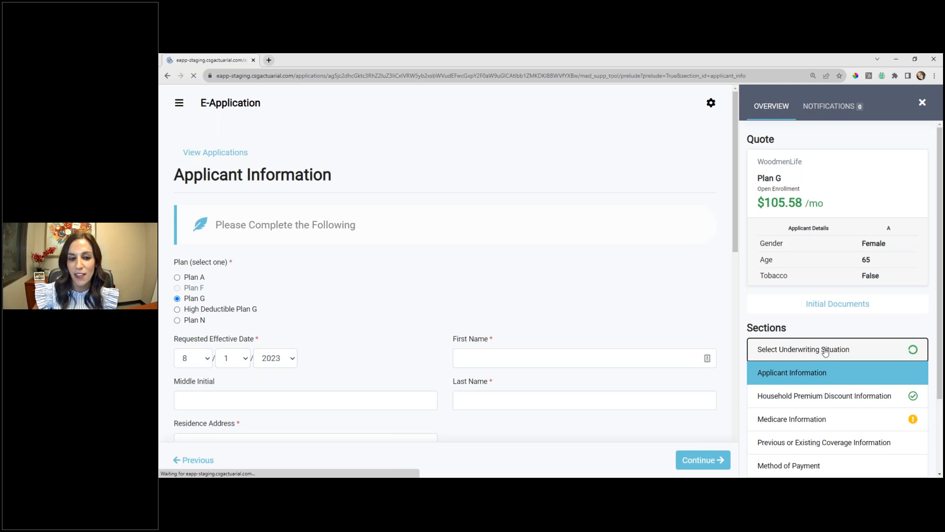
{"action": "scroll", "coordinate": [296, 325], "scroll_direction": "down", "scroll_amount": 3}
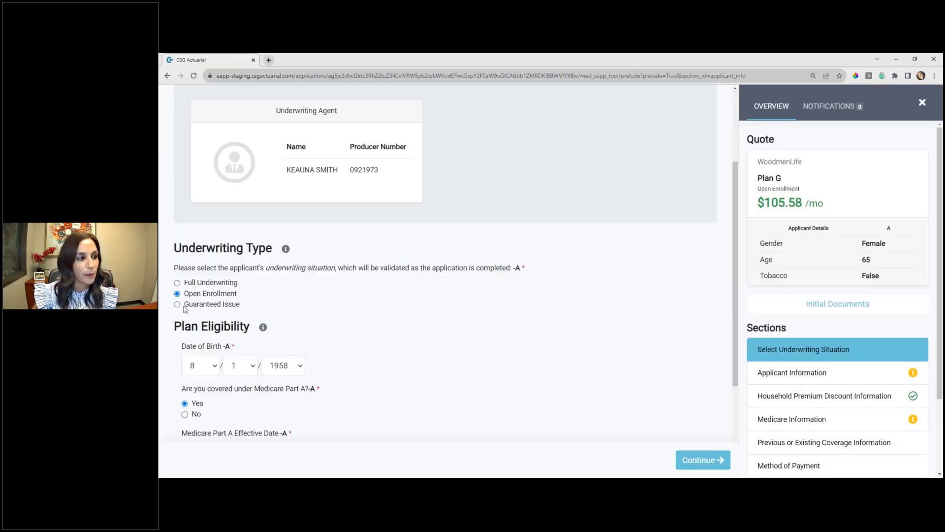
{"action": "left_click", "coordinate": [177, 304]}
{"action": "scroll", "coordinate": [178, 306], "scroll_direction": "down", "scroll_amount": 2}
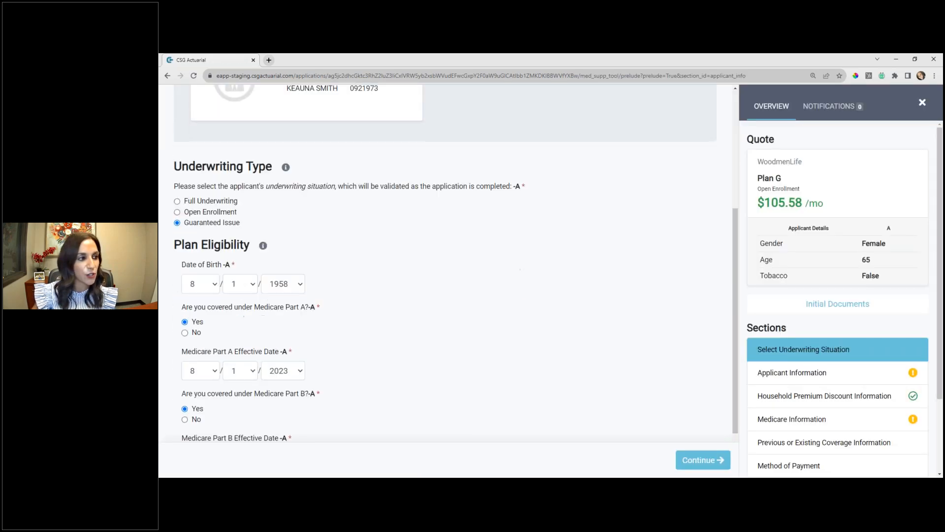
{"action": "scroll", "coordinate": [235, 329], "scroll_direction": "down", "scroll_amount": 1}
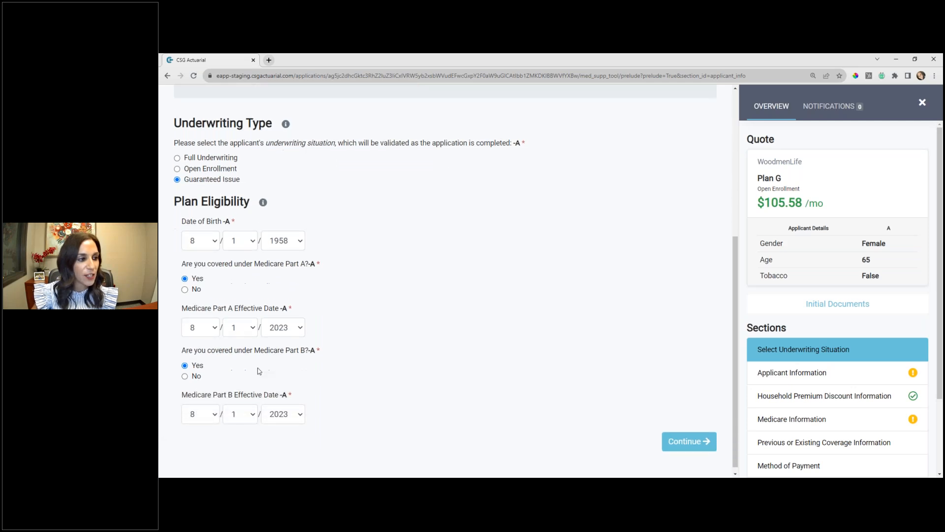
{"action": "left_click", "coordinate": [703, 439]}
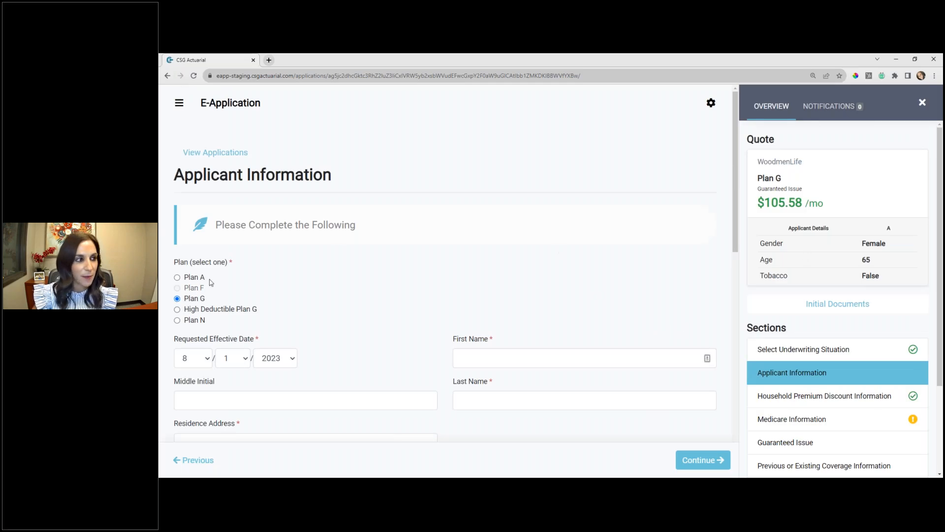
- Change the underwriting type to Full Underwriting, continue to Applicant Information, and dismiss the notification
{"action": "left_click", "coordinate": [828, 354]}
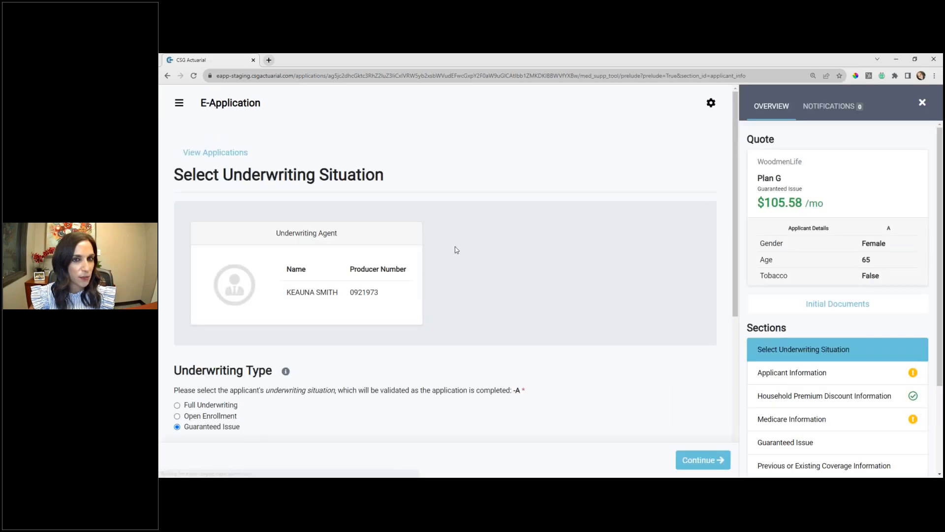
{"action": "scroll", "coordinate": [453, 249], "scroll_direction": "down", "scroll_amount": 3}
{"action": "left_click", "coordinate": [184, 242]}
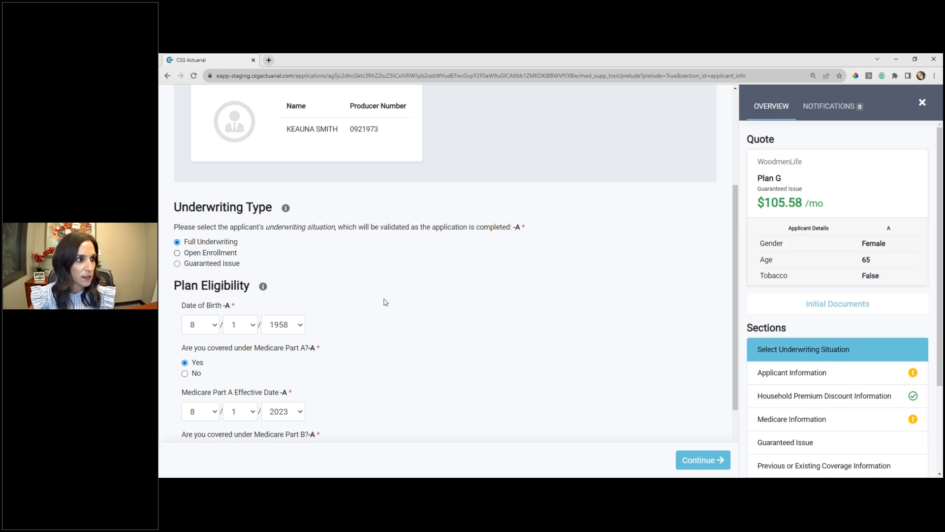
{"action": "left_click", "coordinate": [702, 464]}
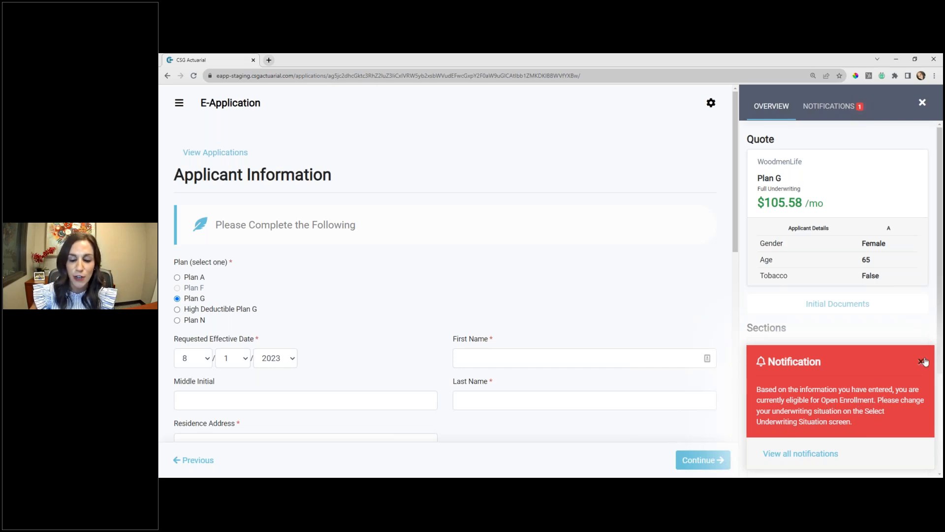
{"action": "left_click", "coordinate": [921, 361]}
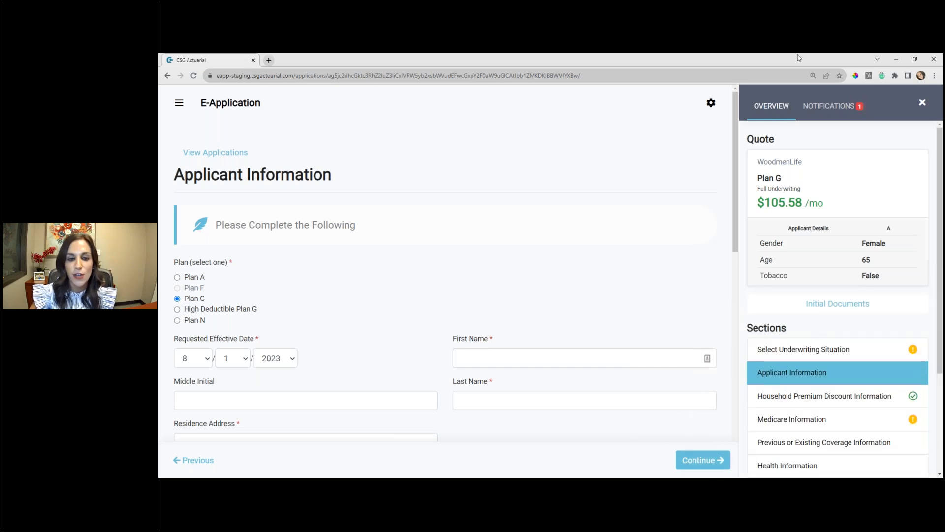
- Review the application's notifications and the section list for the Full Underwriting situation
{"action": "left_click", "coordinate": [830, 107]}
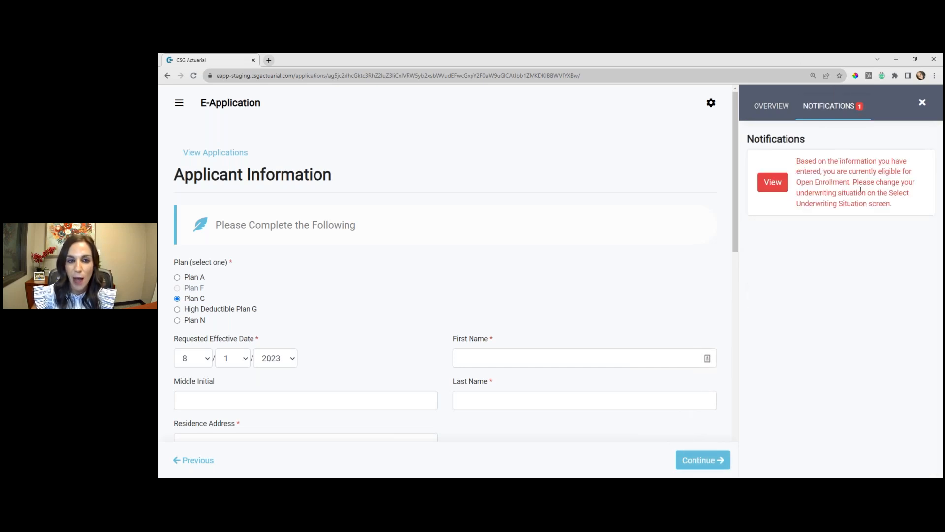
{"action": "left_click", "coordinate": [771, 107]}
{"action": "scroll", "coordinate": [884, 307], "scroll_direction": "down", "scroll_amount": 3}
{"action": "scroll", "coordinate": [884, 307], "scroll_direction": "down", "scroll_amount": 2}
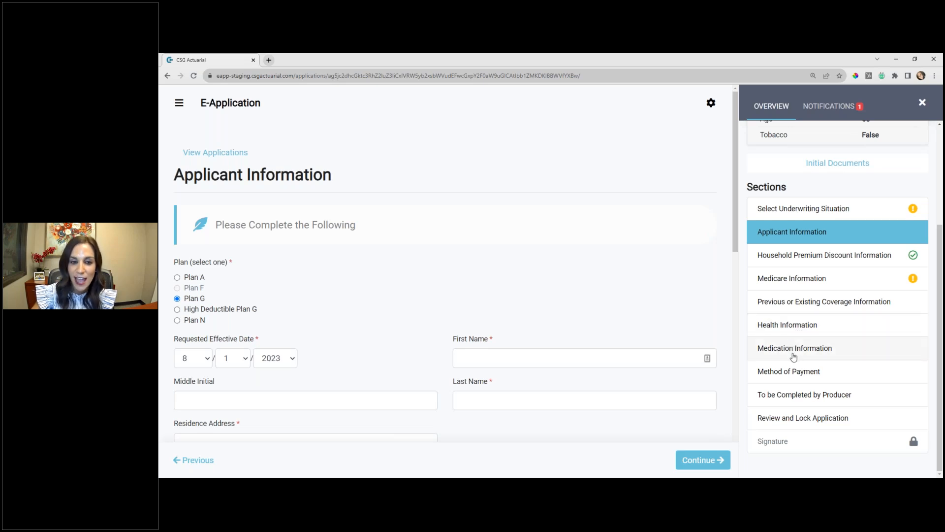
- In Health Information, answer Yes to Part B question A on coronary artery disease and heart attack, and continue to Medication Information
{"action": "left_click", "coordinate": [792, 330]}
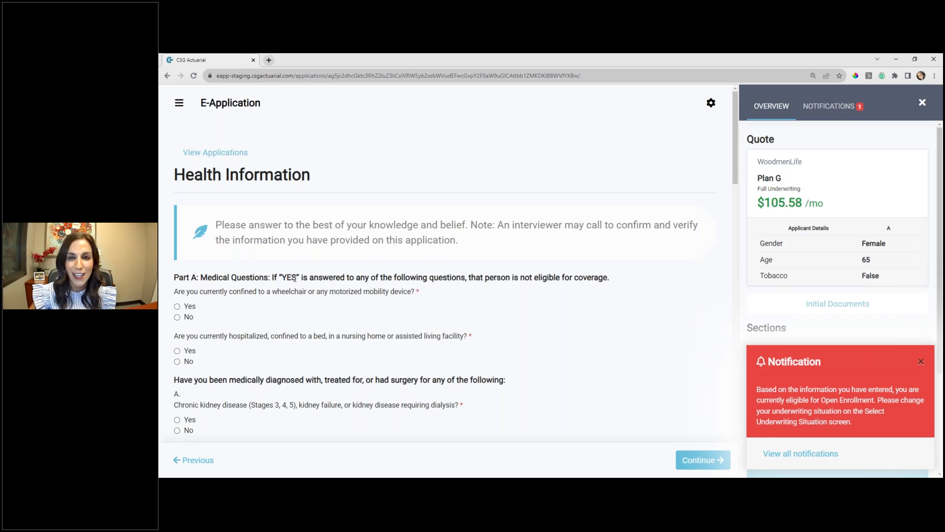
{"action": "scroll", "coordinate": [305, 302], "scroll_direction": "down", "scroll_amount": 3}
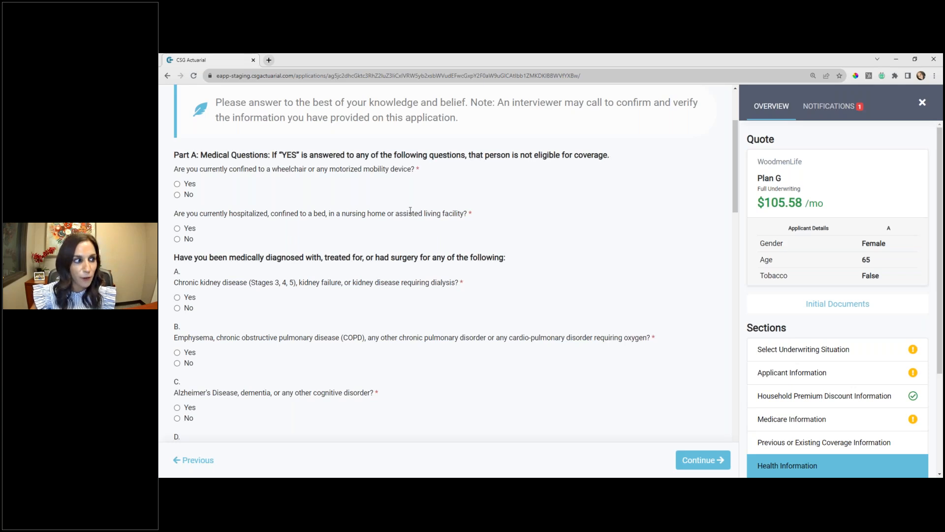
{"action": "scroll", "coordinate": [410, 210], "scroll_direction": "down", "scroll_amount": 10}
{"action": "scroll", "coordinate": [339, 212], "scroll_direction": "down", "scroll_amount": 3}
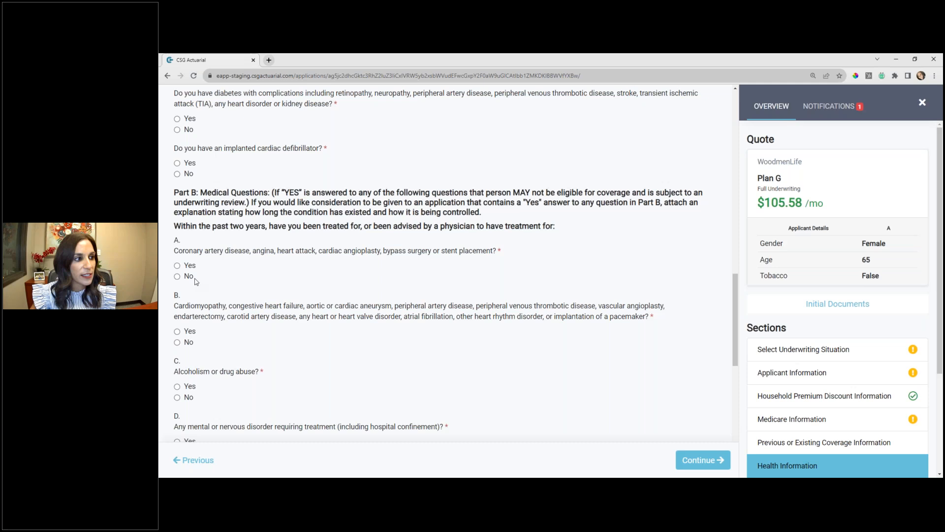
{"action": "left_click", "coordinate": [177, 266]}
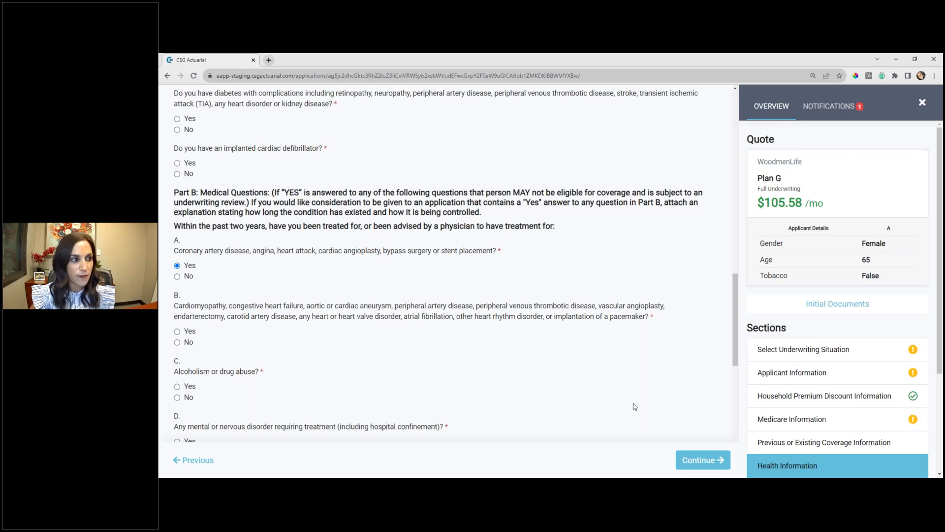
{"action": "left_click", "coordinate": [706, 462]}
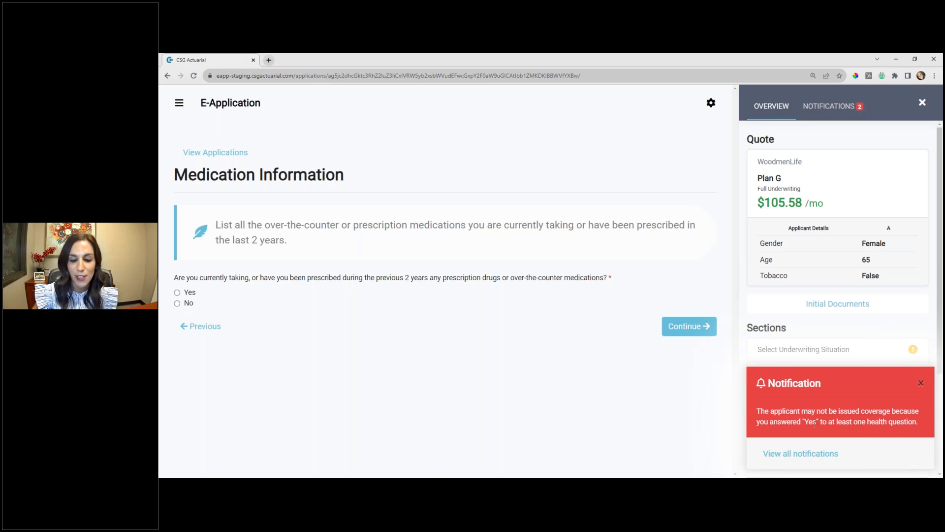
- Check the notifications after the health answer and return to the overview's section list
{"action": "left_click", "coordinate": [830, 107]}
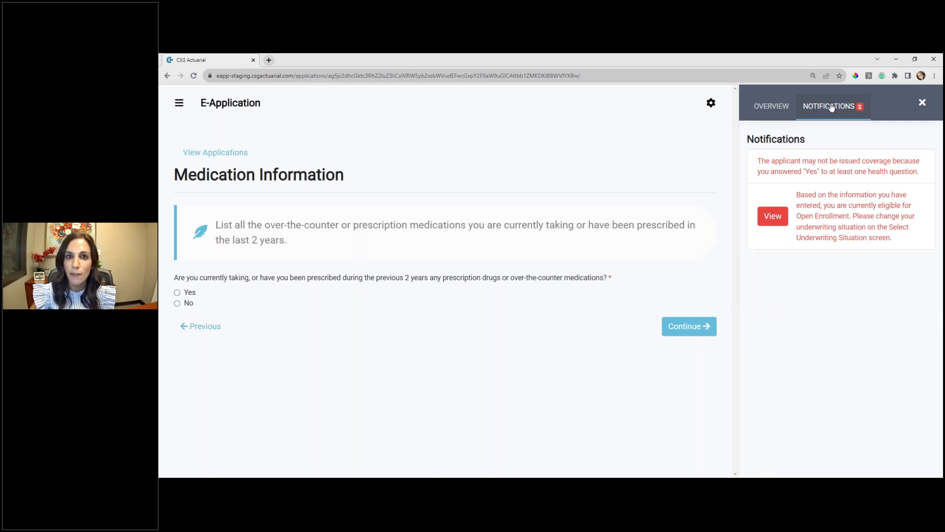
{"action": "left_click", "coordinate": [770, 110]}
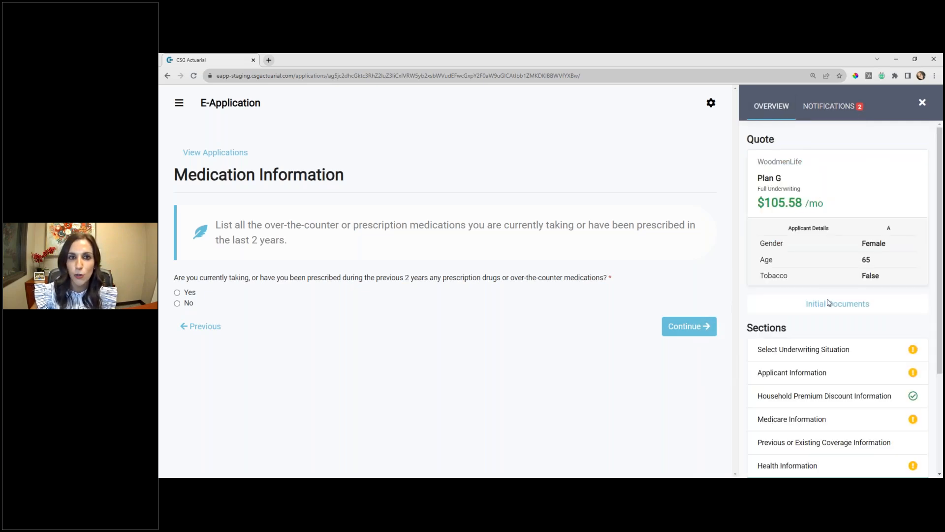
{"action": "scroll", "coordinate": [827, 306], "scroll_direction": "down", "scroll_amount": 2}
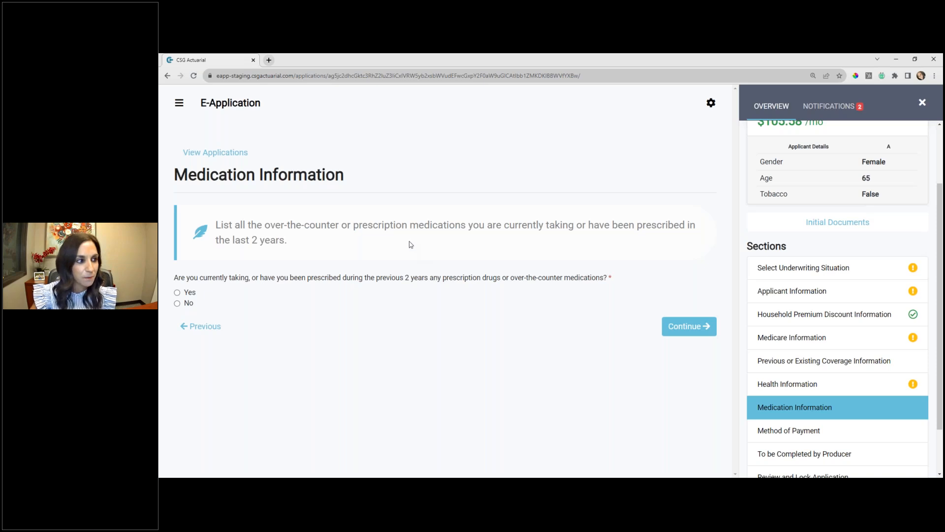
- In Medication Information, answer Yes to taking medications and search the available medications for "cit", browsing the matching drug names
{"action": "left_click", "coordinate": [178, 293]}
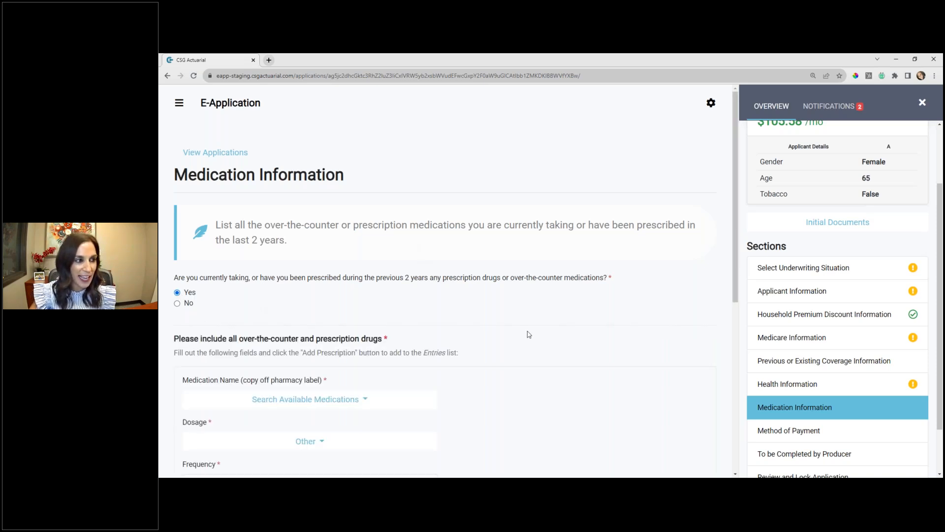
{"action": "scroll", "coordinate": [529, 334], "scroll_direction": "down", "scroll_amount": 4}
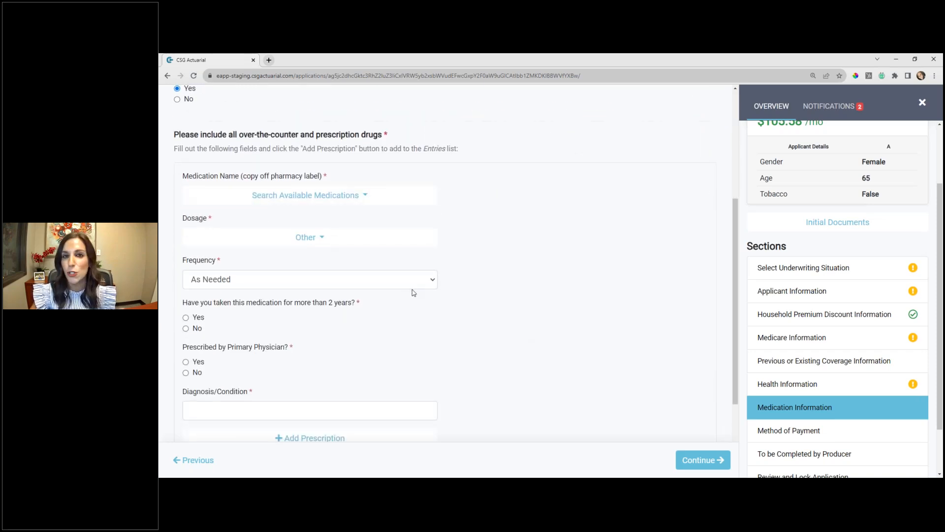
{"action": "left_click", "coordinate": [310, 200]}
{"action": "type", "text": "cit"}
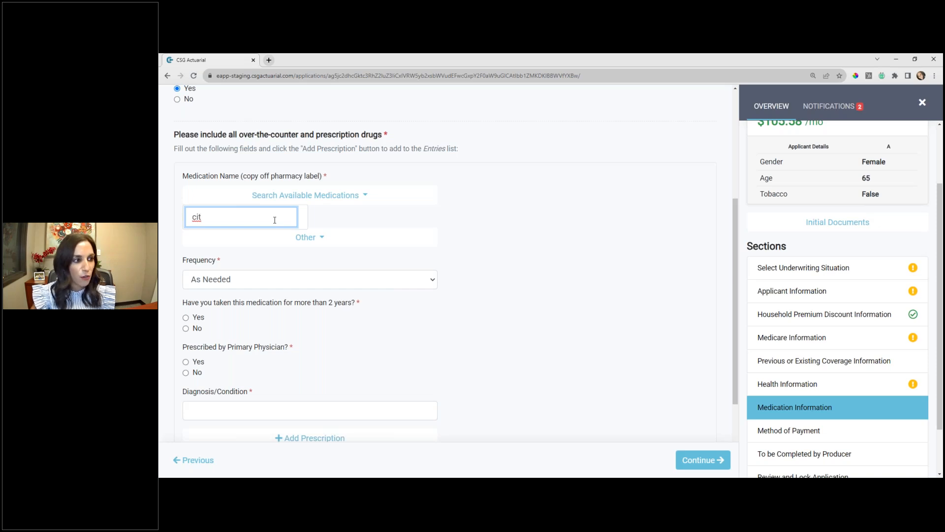
{"action": "scroll", "coordinate": [253, 307], "scroll_direction": "down", "scroll_amount": 3}
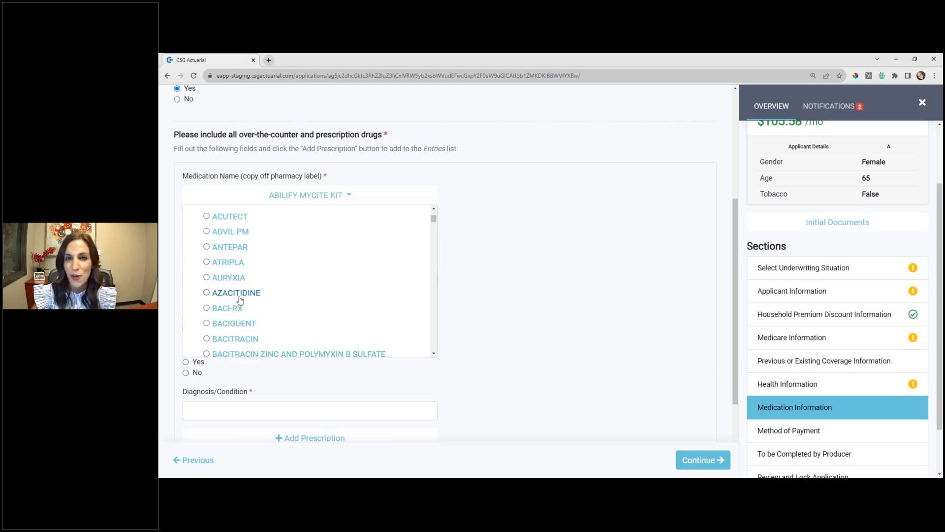
{"action": "scroll", "coordinate": [247, 318], "scroll_direction": "down", "scroll_amount": 3}
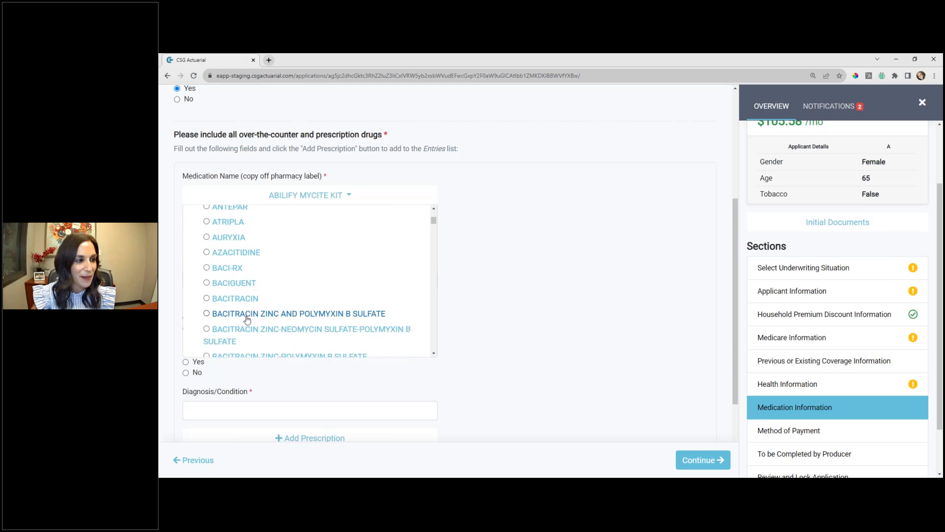
{"action": "scroll", "coordinate": [253, 290], "scroll_direction": "down", "scroll_amount": 6}
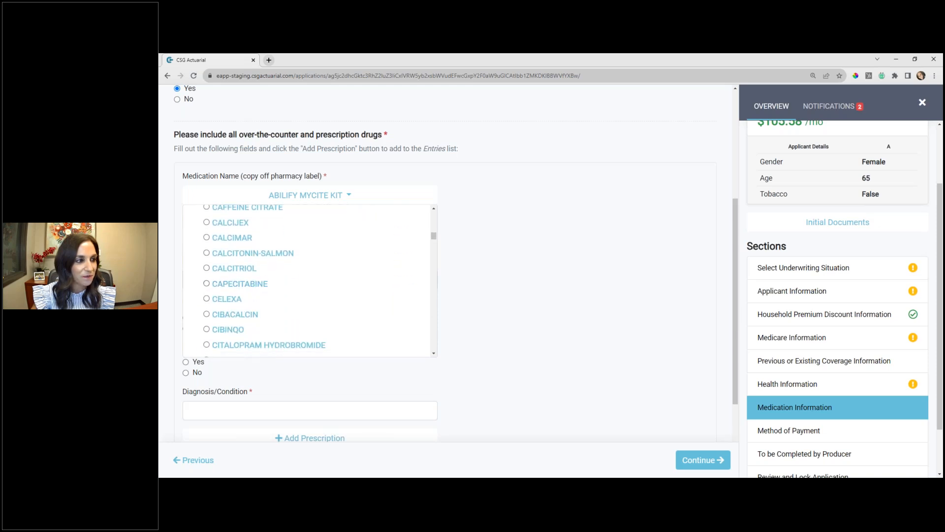
{"action": "left_click", "coordinate": [542, 240]}
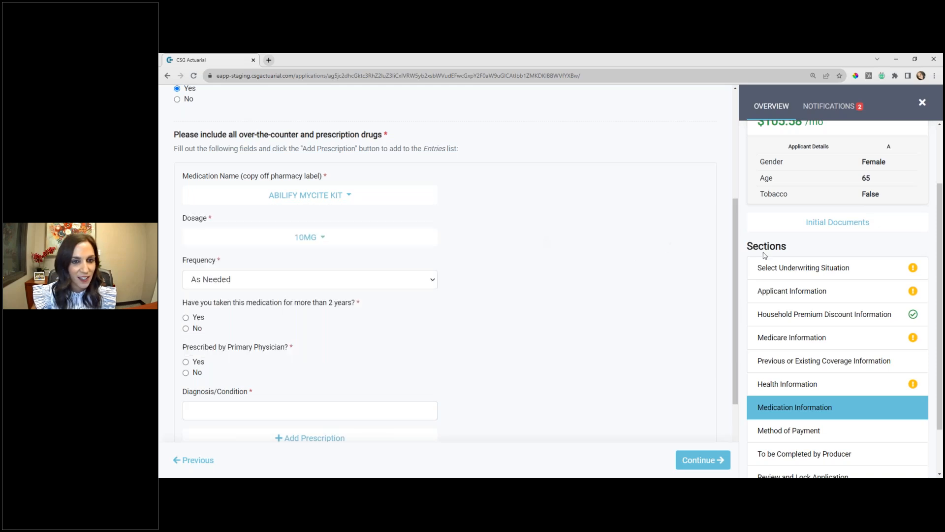
- Return to Select Underwriting Situation, change the underwriting type to Open Enrollment, and continue to Applicant Information
{"action": "left_click", "coordinate": [798, 276]}
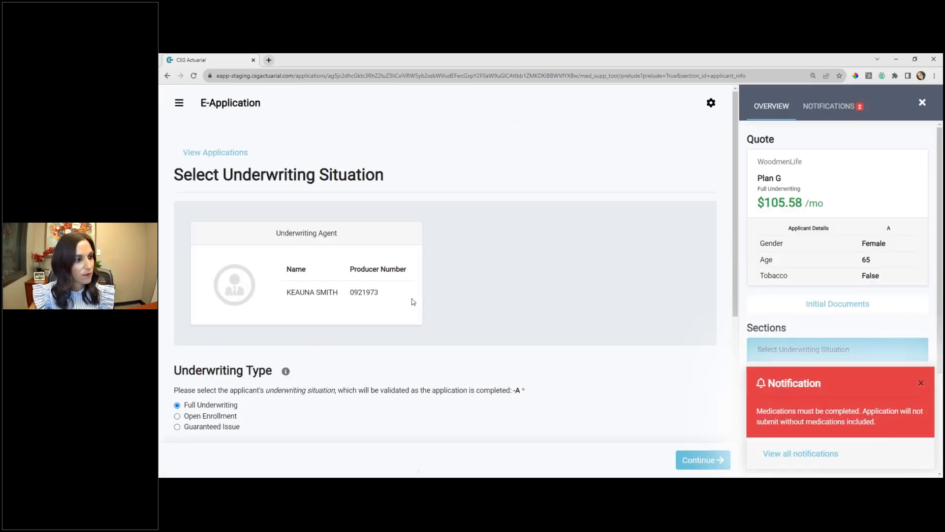
{"action": "scroll", "coordinate": [414, 302], "scroll_direction": "down", "scroll_amount": 2}
{"action": "left_click", "coordinate": [193, 294]}
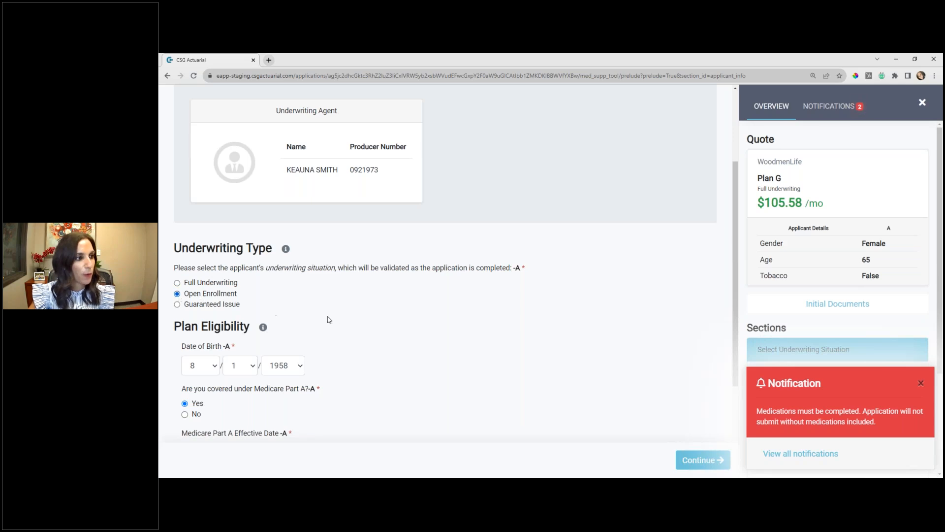
{"action": "scroll", "coordinate": [274, 312], "scroll_direction": "down", "scroll_amount": 3}
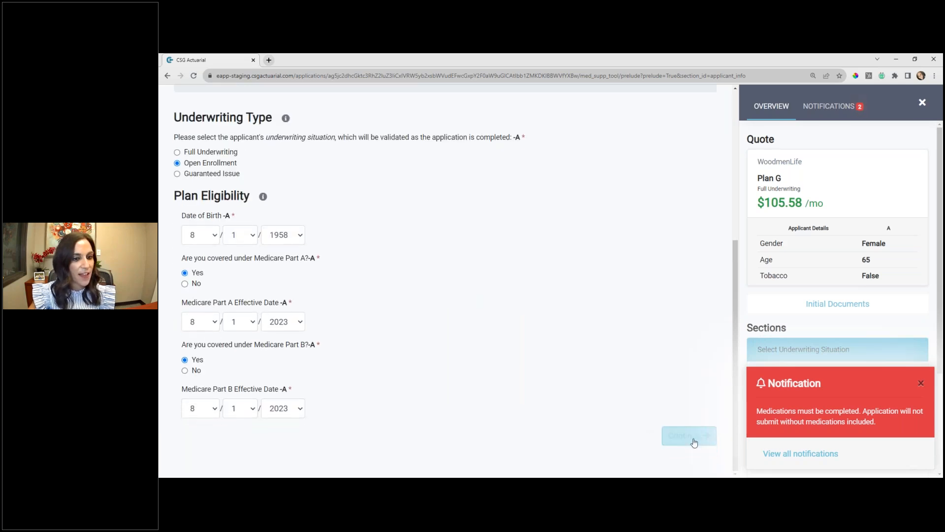
{"action": "left_click", "coordinate": [695, 441]}
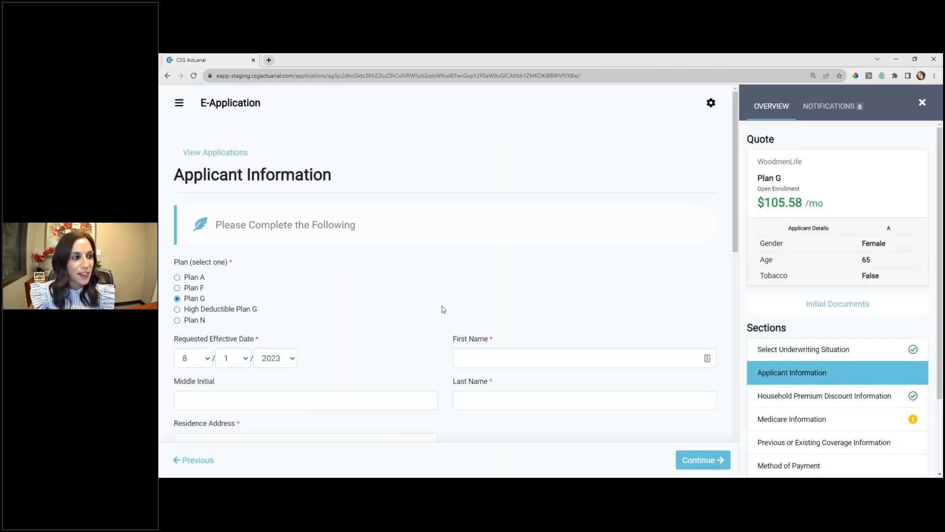
- Enter the applicant's first and last name in Applicant Information
{"action": "scroll", "coordinate": [443, 309], "scroll_direction": "down", "scroll_amount": 3}
{"action": "left_click", "coordinate": [504, 230]}
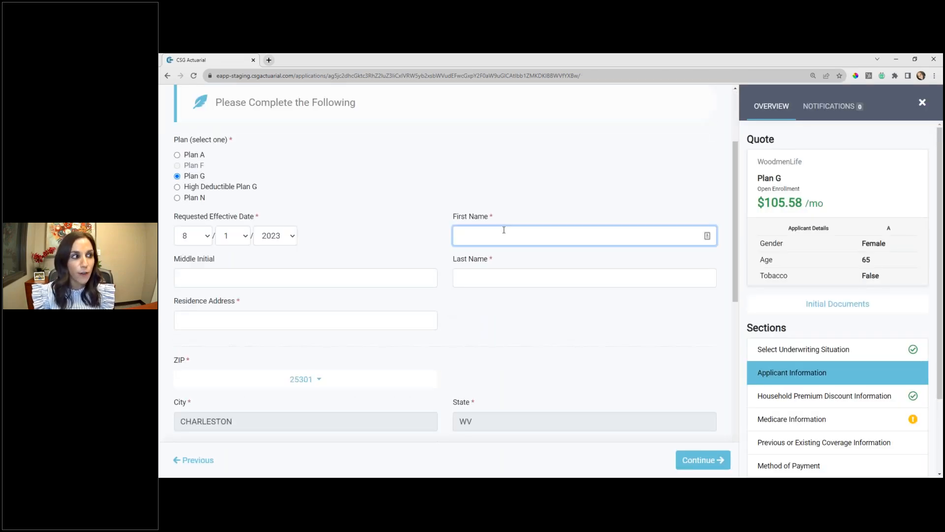
{"action": "type", "text": "Jane"}
{"action": "key", "text": "Tab"}
{"action": "key", "text": "Tab"}
{"action": "type", "text": "Smith"}
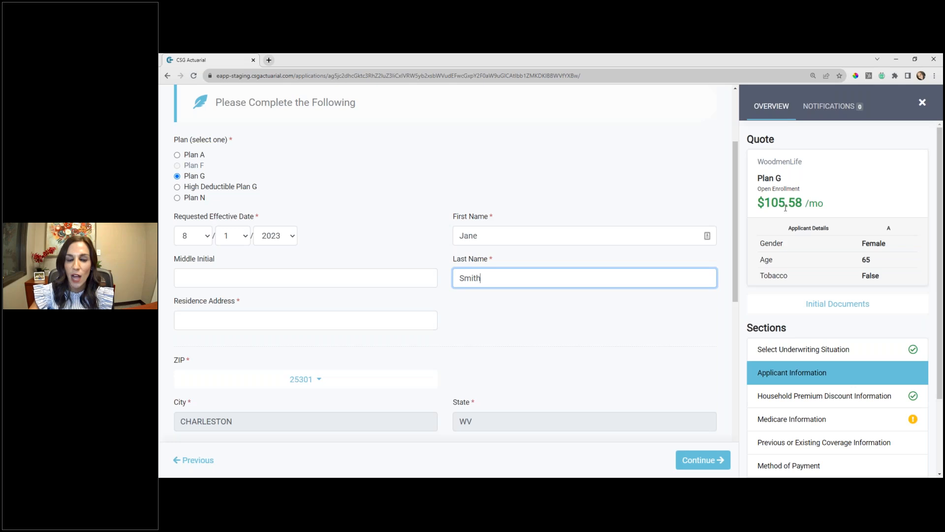
- Fill in the applicant's residence address and answer No to the mailing address being different
{"action": "scroll", "coordinate": [502, 374], "scroll_direction": "down", "scroll_amount": 1}
{"action": "left_click", "coordinate": [277, 278]}
{"action": "type", "text": "1234"}
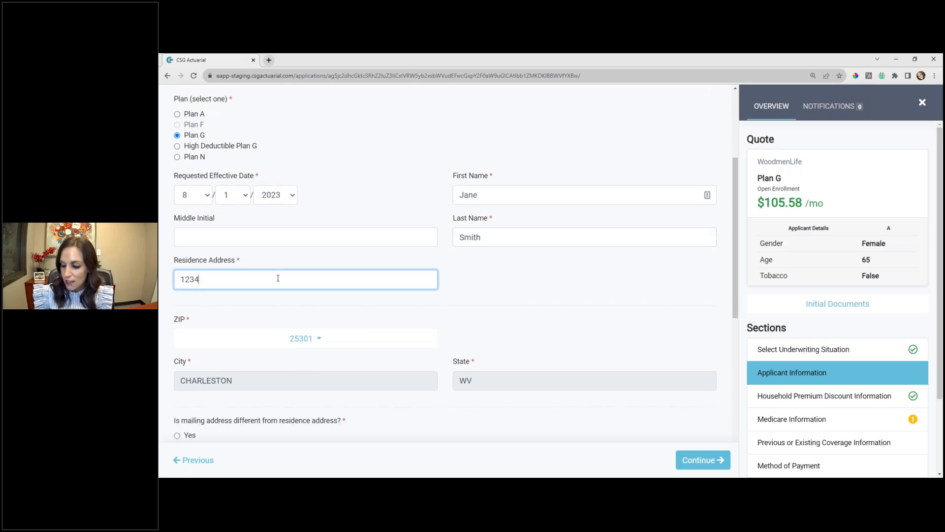
{"action": "type", "text": " W Rd"}
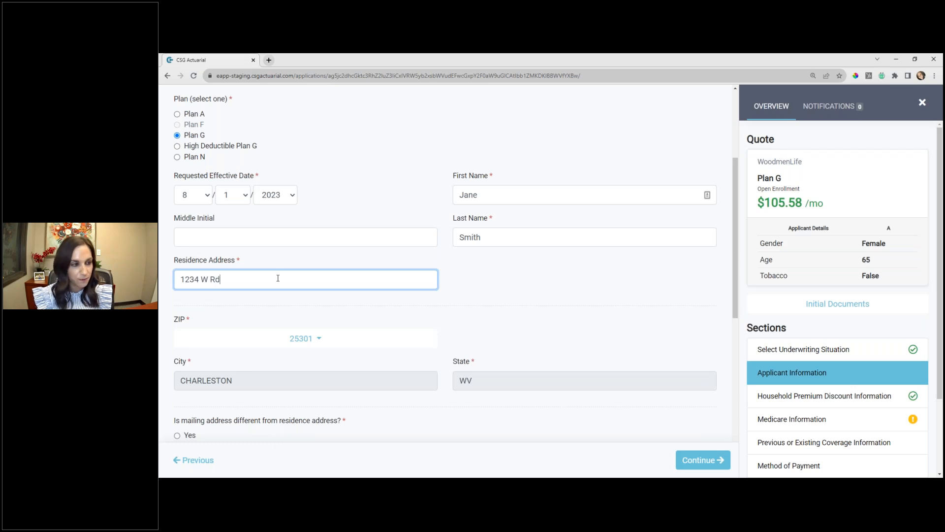
{"action": "scroll", "coordinate": [278, 278], "scroll_direction": "down", "scroll_amount": 2}
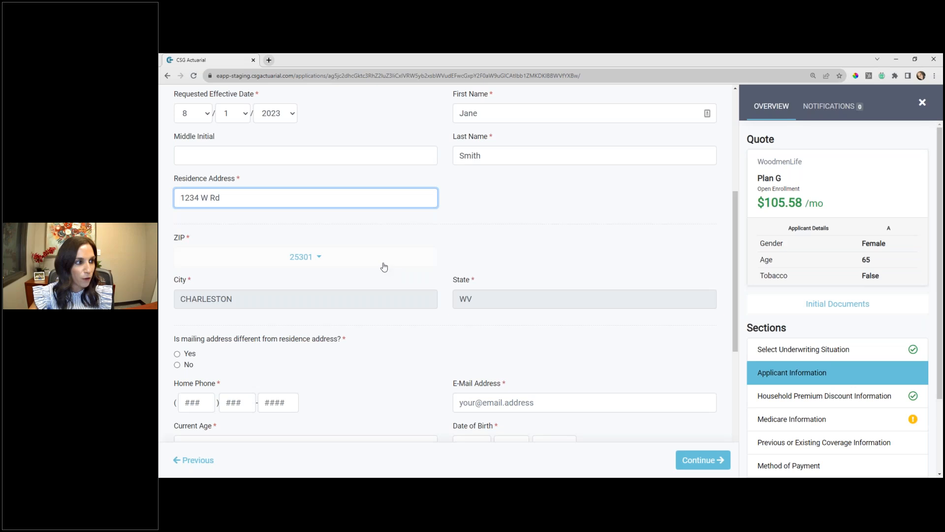
{"action": "scroll", "coordinate": [202, 249], "scroll_direction": "down", "scroll_amount": 2}
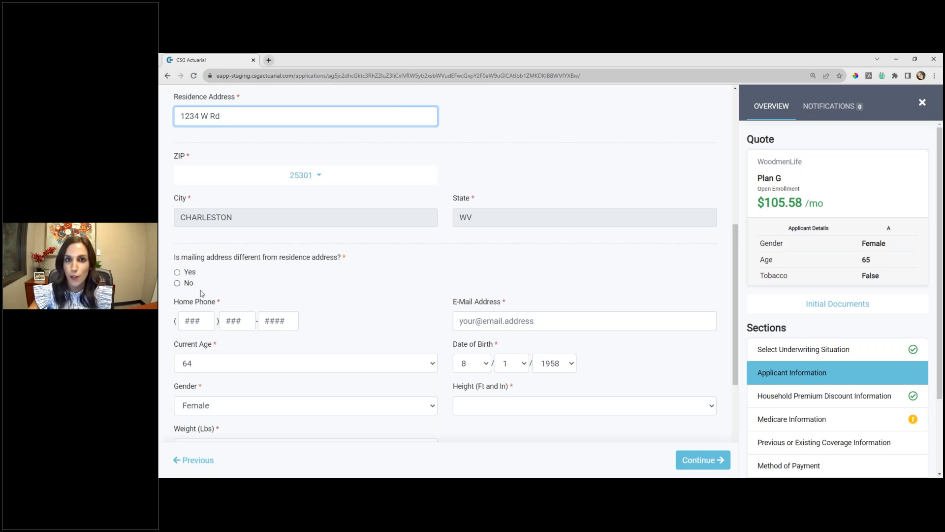
{"action": "left_click", "coordinate": [178, 273]}
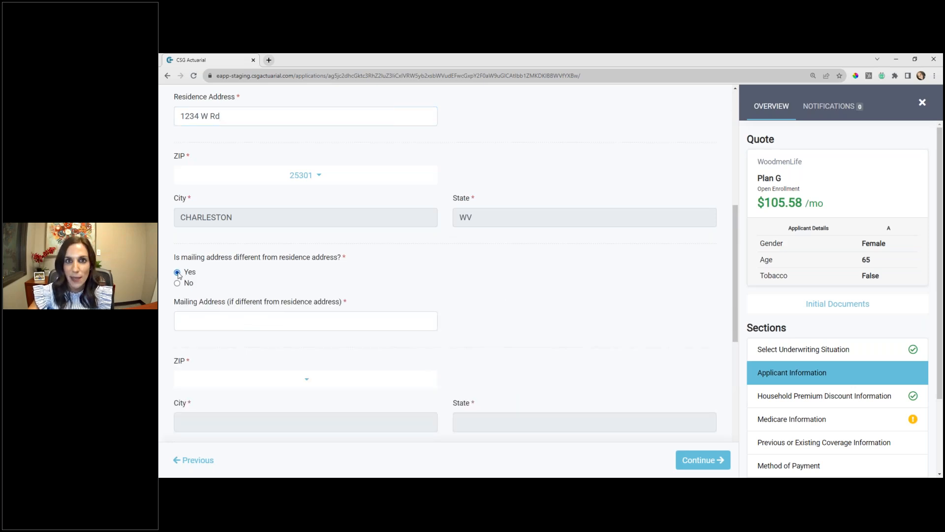
{"action": "left_click", "coordinate": [177, 283]}
- Fill in the applicant's home phone number and e-mail address
{"action": "scroll", "coordinate": [348, 302], "scroll_direction": "down", "scroll_amount": 2}
{"action": "left_click", "coordinate": [207, 238]}
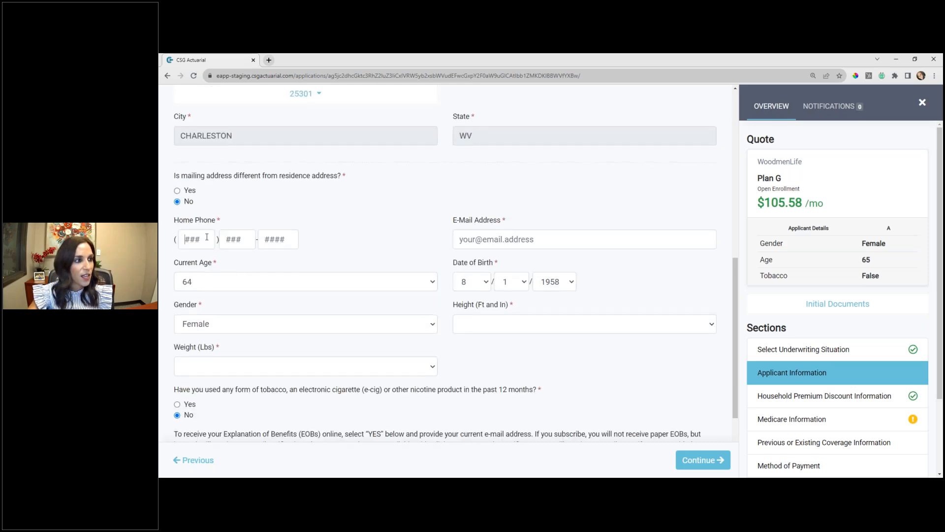
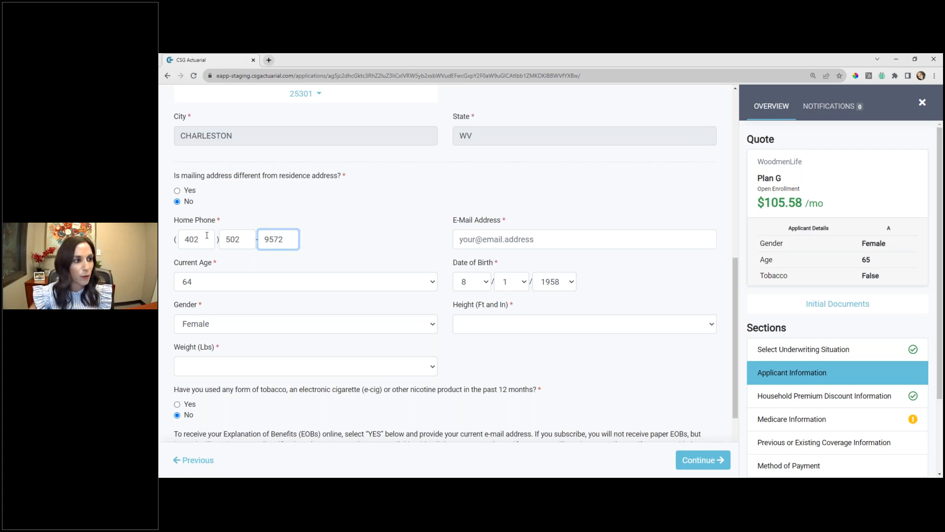
{"action": "left_click", "coordinate": [511, 238]}
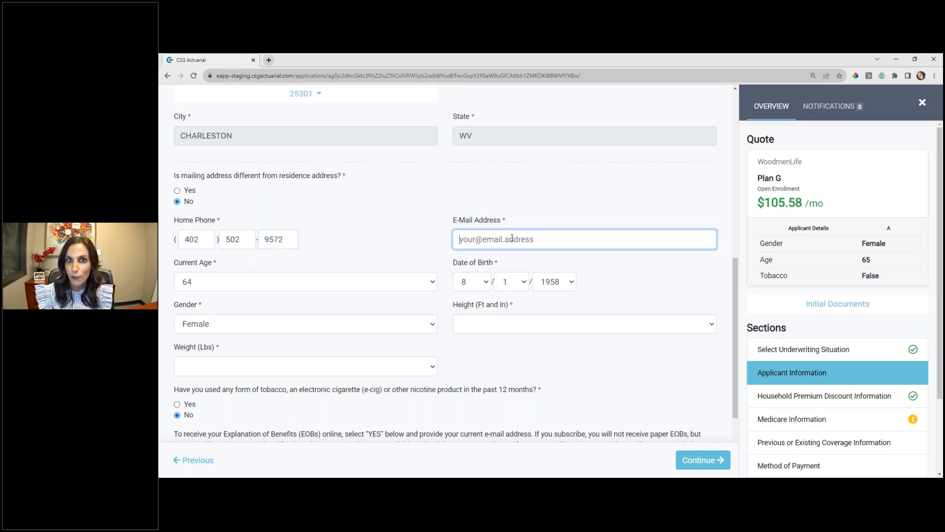
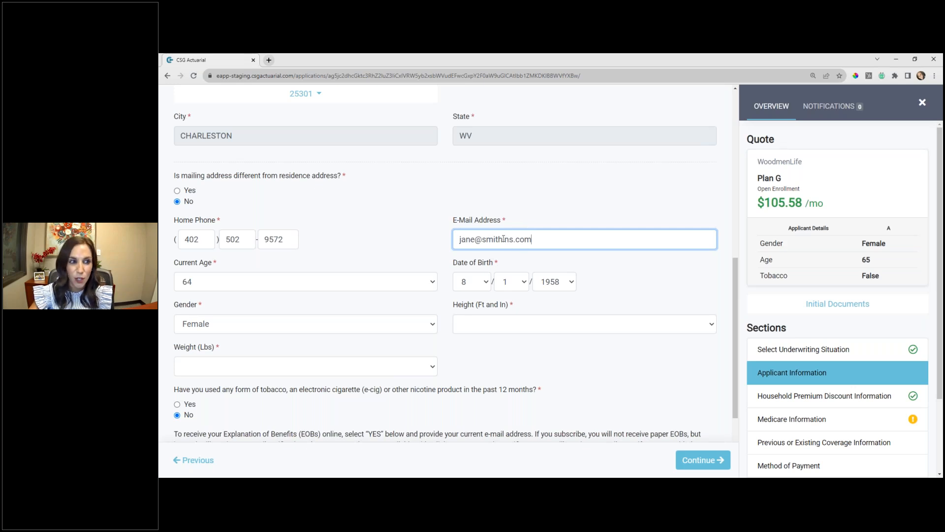
- Set the applicant's height to 5' 5" and weight to 150 lbs
{"action": "scroll", "coordinate": [497, 237], "scroll_direction": "down", "scroll_amount": 1}
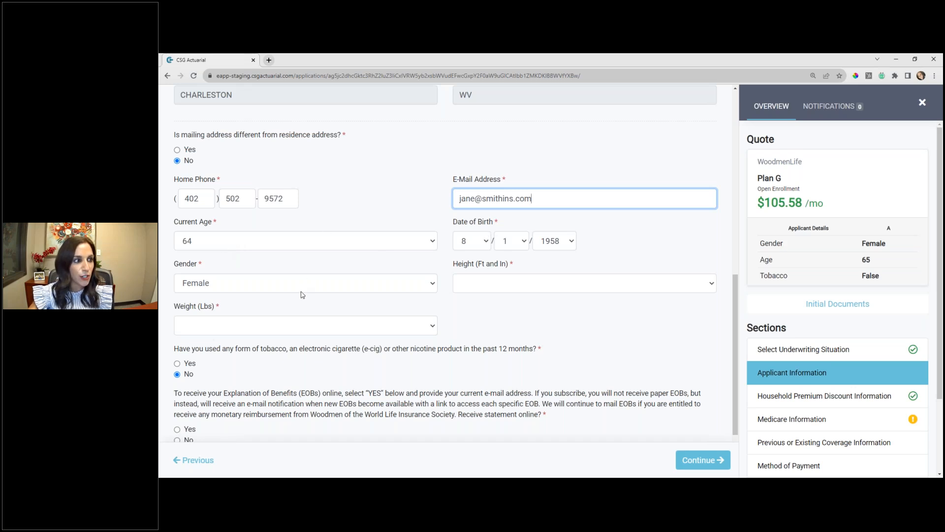
{"action": "left_click", "coordinate": [525, 286]}
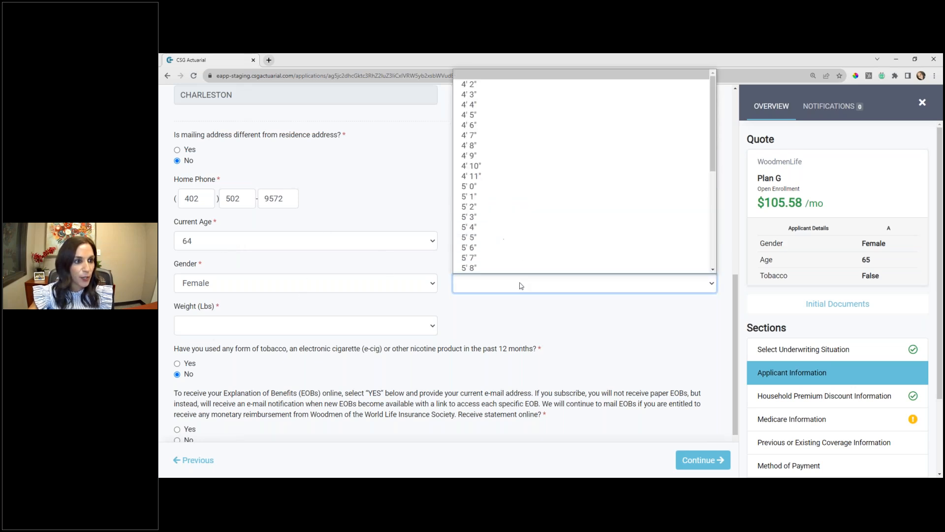
{"action": "left_click", "coordinate": [502, 246]}
{"action": "left_click", "coordinate": [276, 334]}
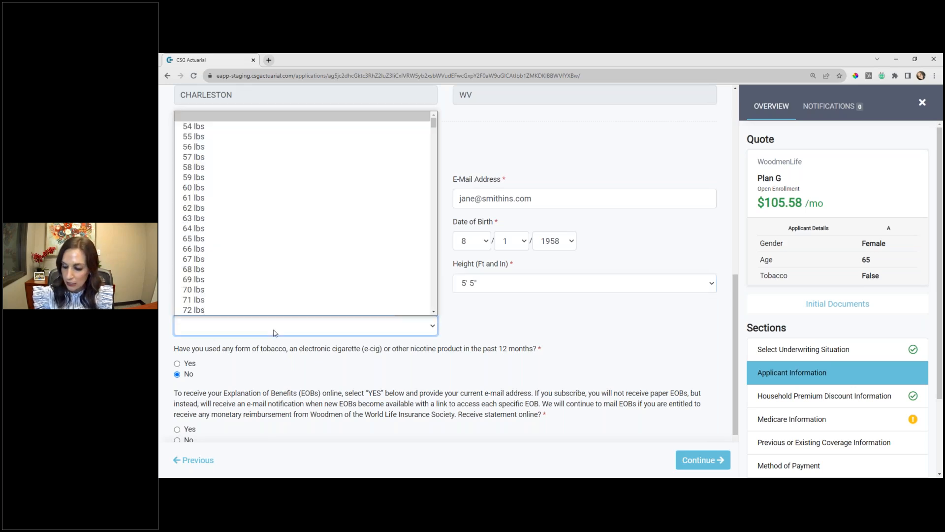
{"action": "type", "text": "150 lbs"}
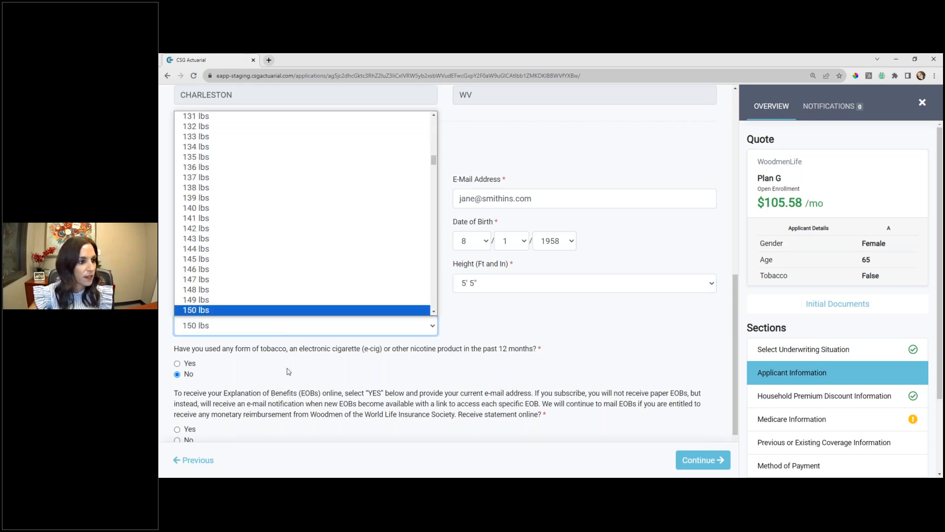
{"action": "key", "text": "Return"}
- Answer Yes to receiving EOB statements online and No to Woodmen membership, and continue to Household Premium Discount Information
{"action": "scroll", "coordinate": [273, 305], "scroll_direction": "down", "scroll_amount": 2}
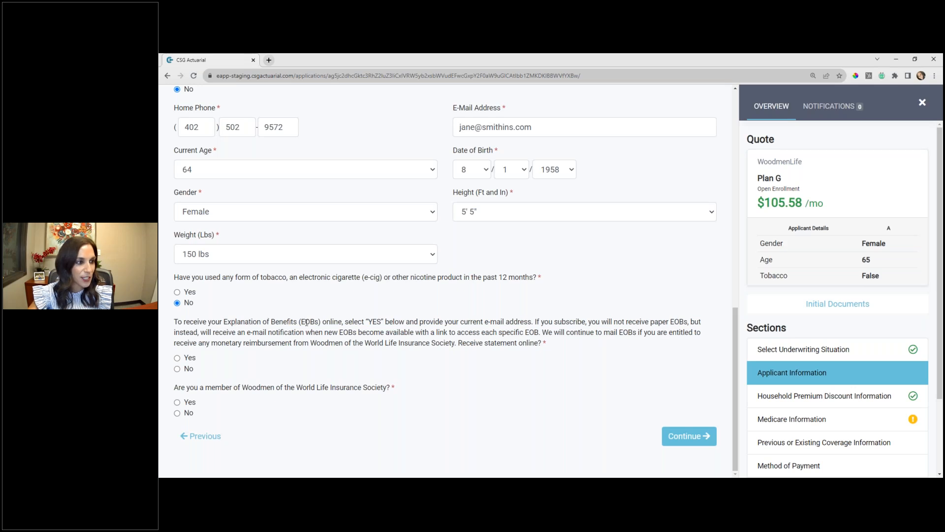
{"action": "left_click", "coordinate": [184, 359]}
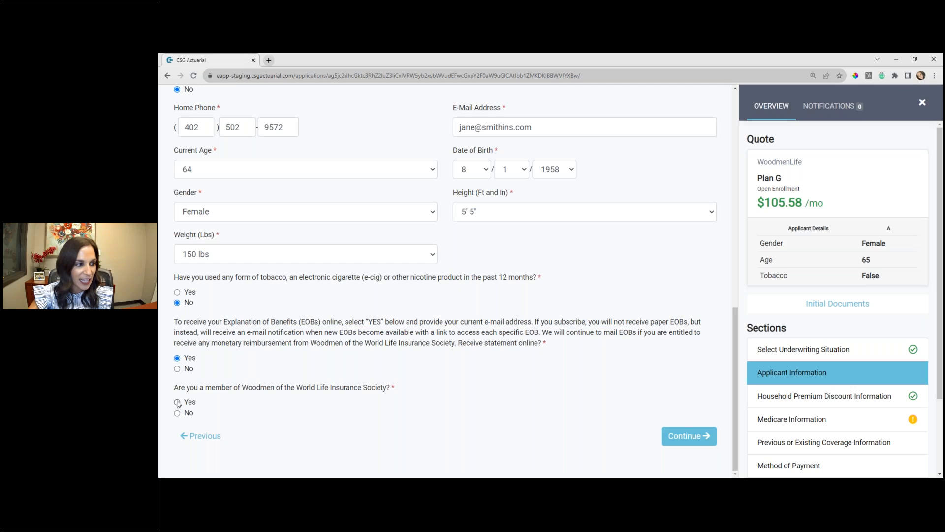
{"action": "left_click", "coordinate": [180, 414]}
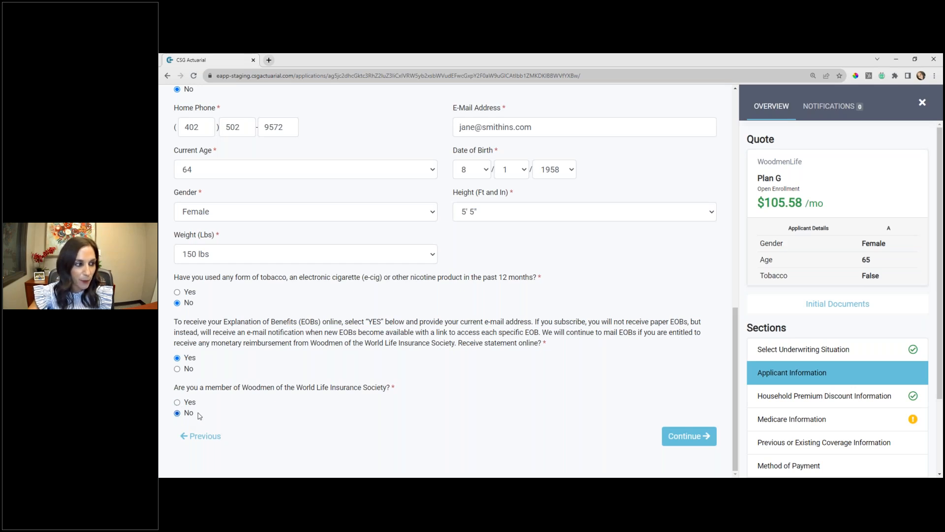
{"action": "left_click", "coordinate": [698, 437]}
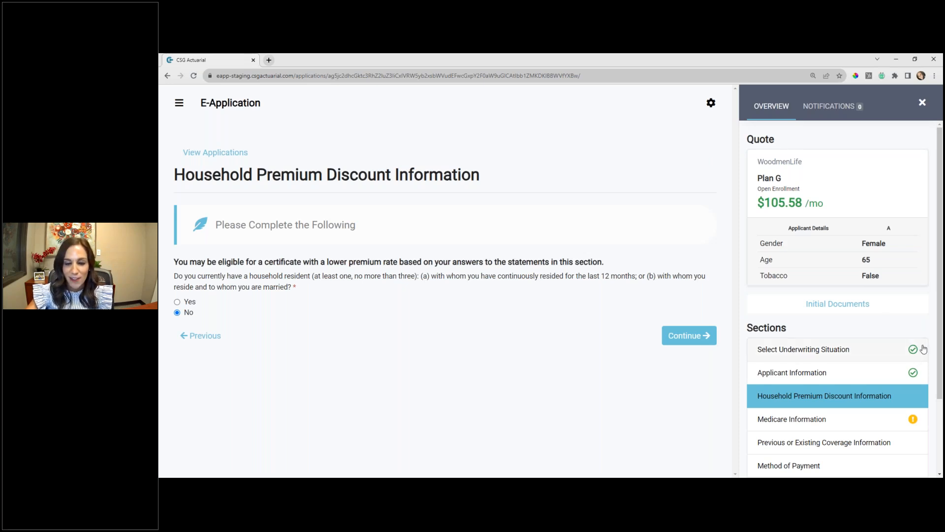
- Answer Yes to having a qualifying household resident and enter the resident's first and last name
{"action": "scroll", "coordinate": [913, 375], "scroll_direction": "down", "scroll_amount": 2}
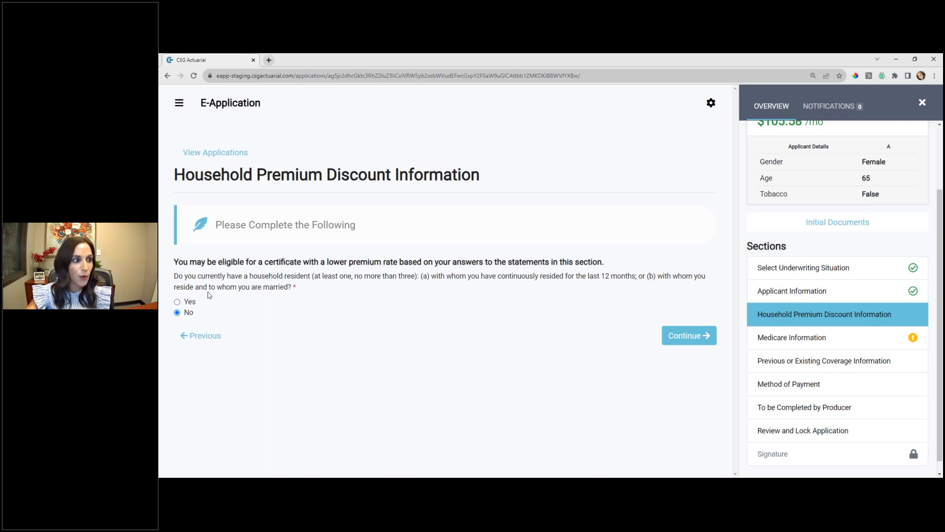
{"action": "left_click", "coordinate": [177, 303]}
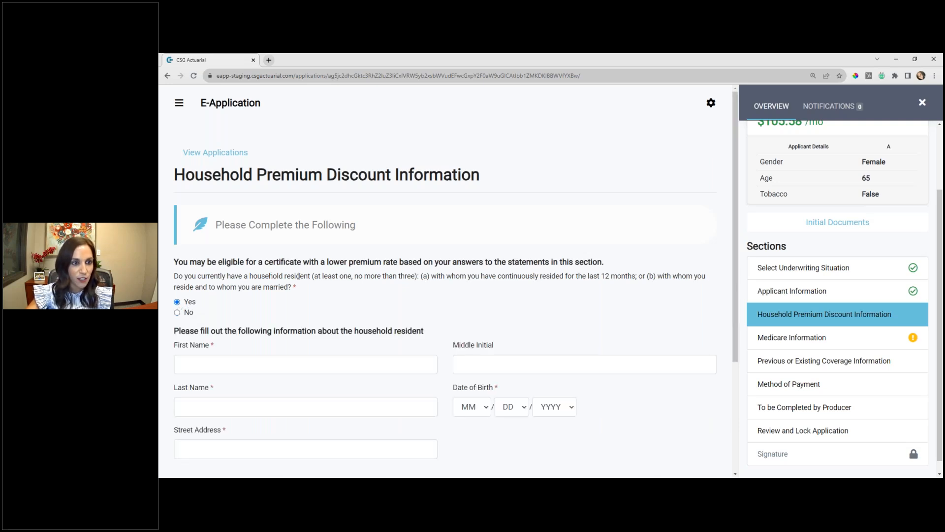
{"action": "scroll", "coordinate": [308, 288], "scroll_direction": "down", "scroll_amount": 1}
{"action": "left_click", "coordinate": [208, 323]}
{"action": "type", "text": "Bob"}
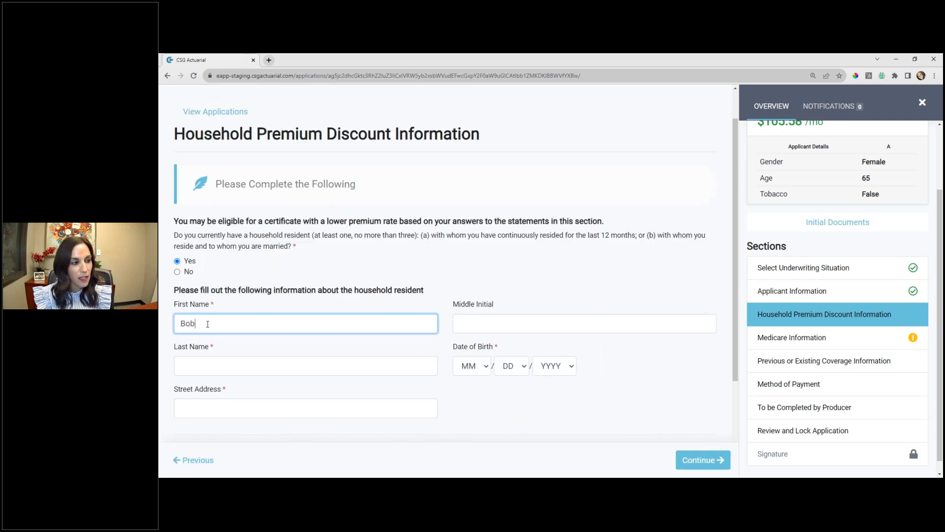
{"action": "key", "text": "Tab"}
{"action": "key", "text": "Tab"}
{"action": "type", "text": "Smith"}
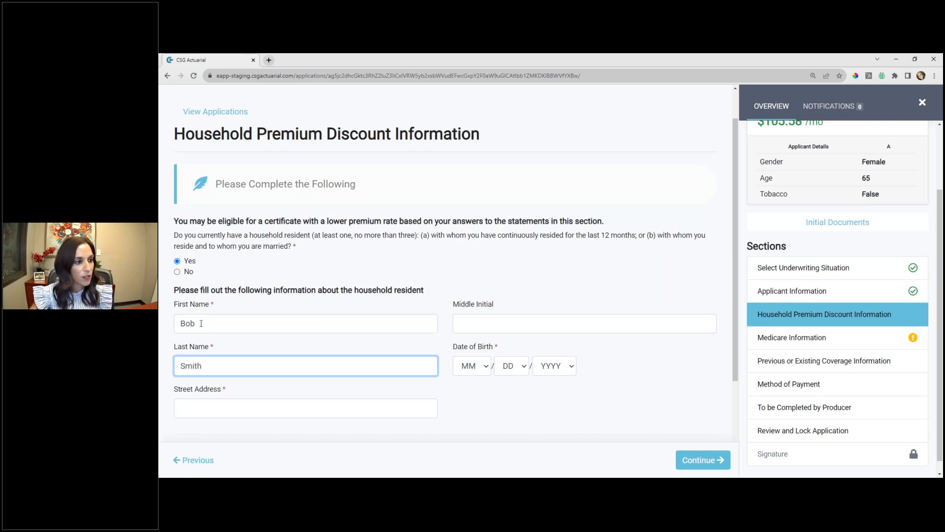
- Fill in the household resident's street address and ZIP code, and continue to Medicare Information
{"action": "scroll", "coordinate": [201, 323], "scroll_direction": "down", "scroll_amount": 2}
{"action": "left_click", "coordinate": [216, 282]}
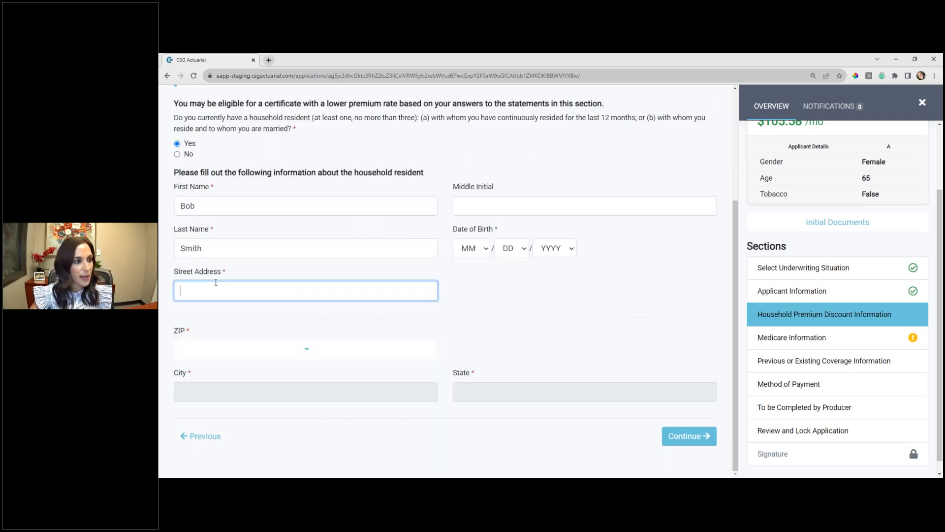
{"action": "type", "text": "1234 W Rd"}
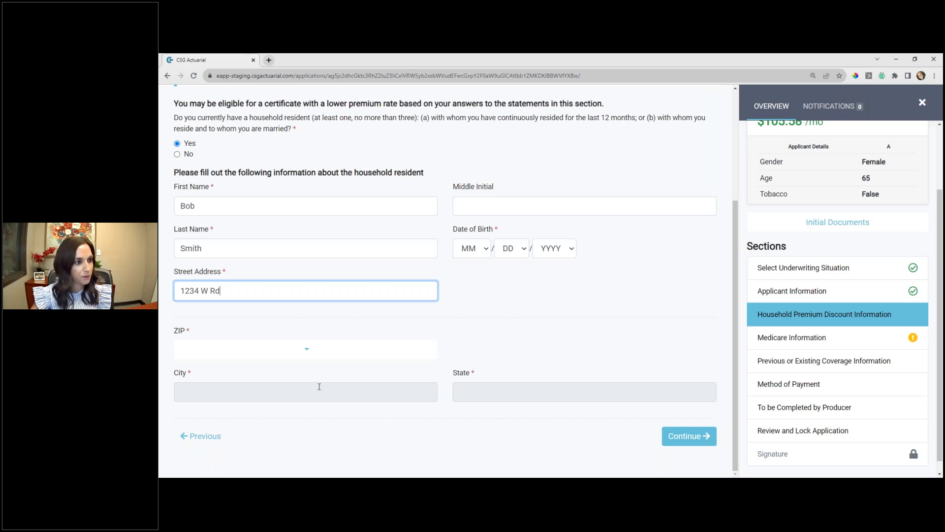
{"action": "left_click", "coordinate": [310, 352]}
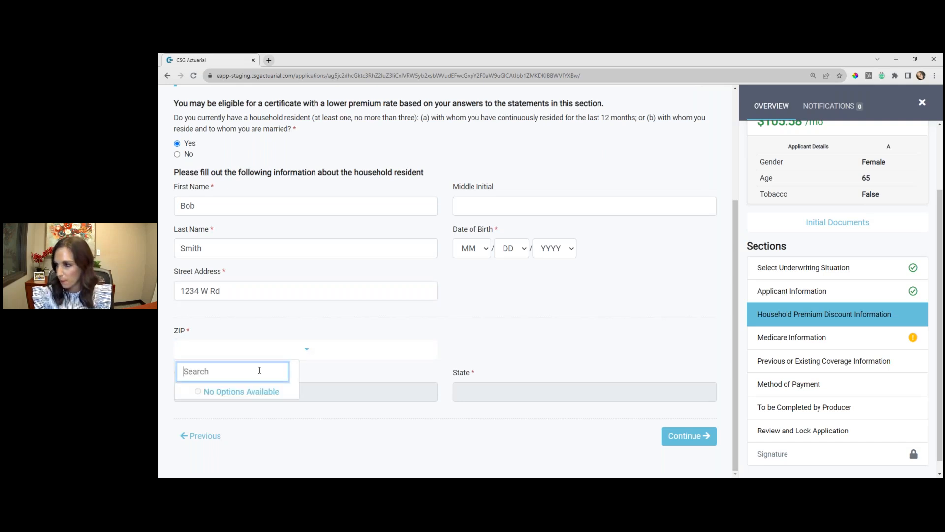
{"action": "type", "text": "25301"}
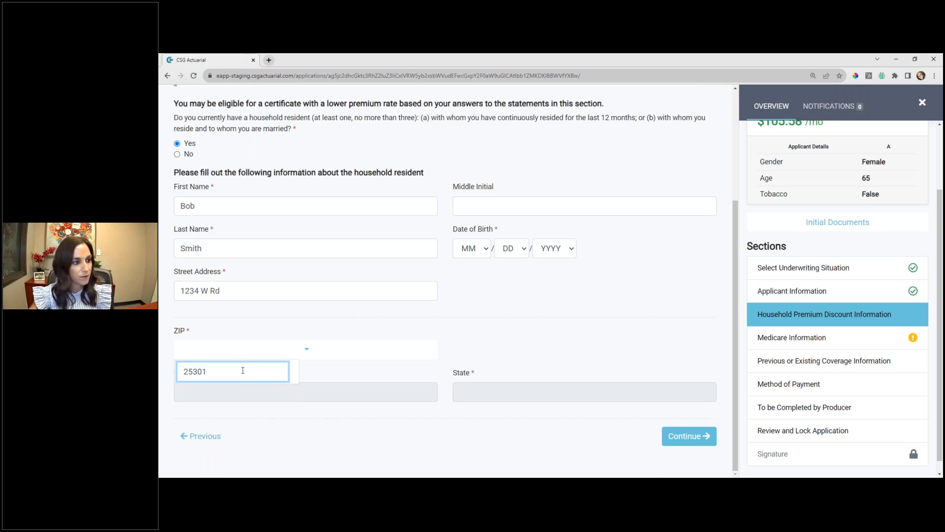
{"action": "left_click", "coordinate": [365, 368]}
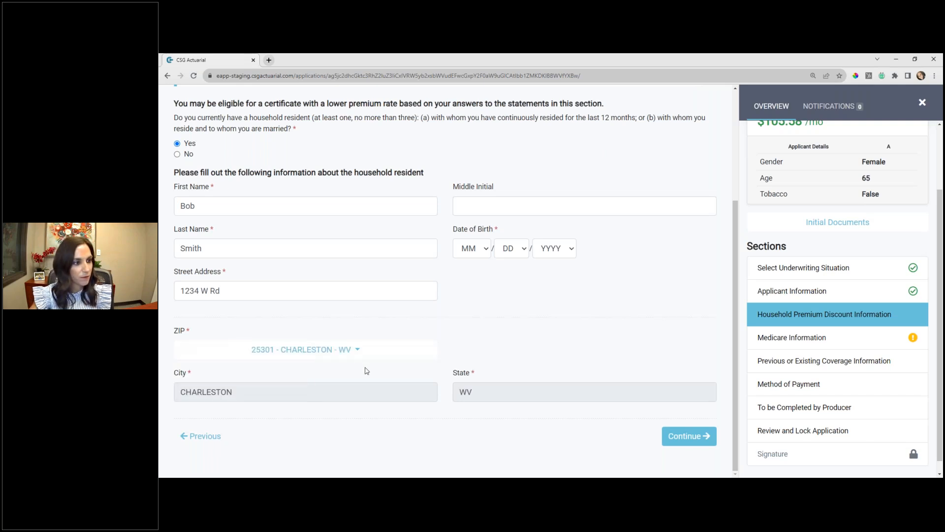
{"action": "left_click", "coordinate": [690, 436]}
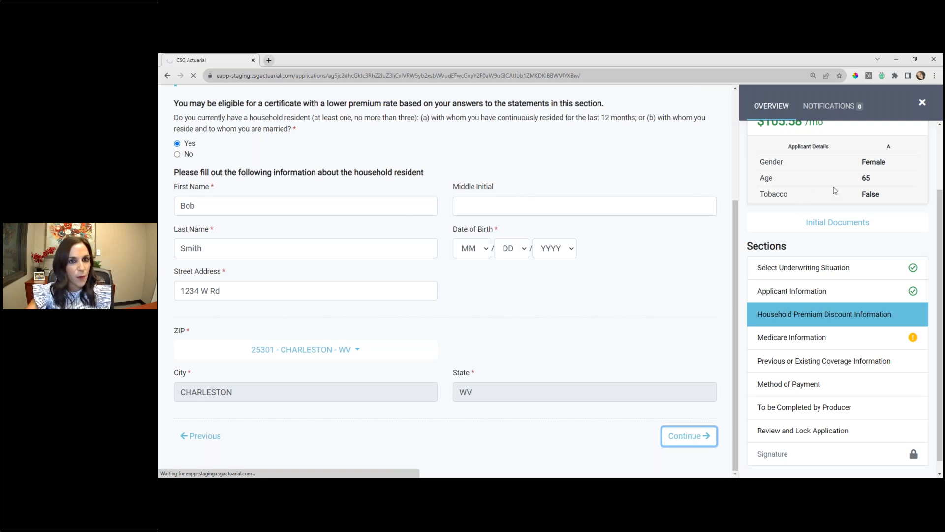
- Enter the applicant's Social Security number and Medicare claim number in Medicare Information
{"action": "scroll", "coordinate": [836, 191], "scroll_direction": "up", "scroll_amount": 2}
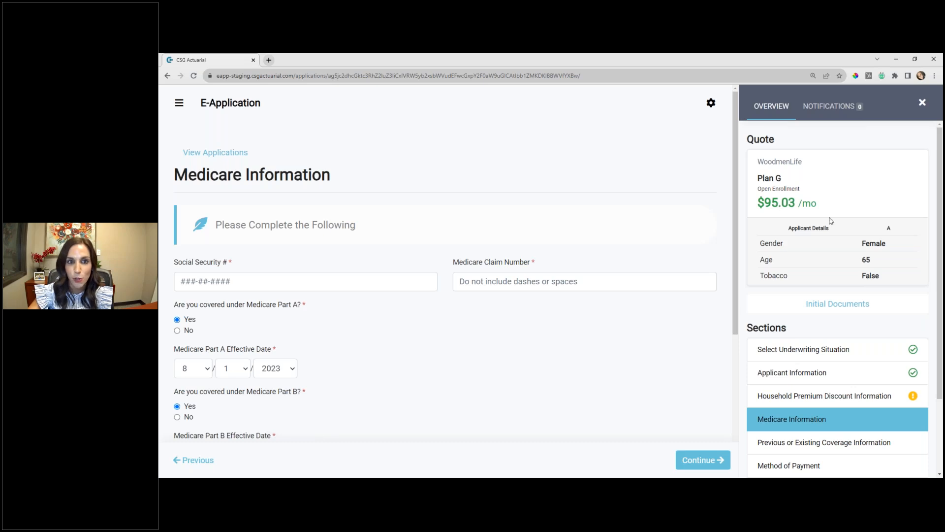
{"action": "scroll", "coordinate": [505, 261], "scroll_direction": "down", "scroll_amount": 1}
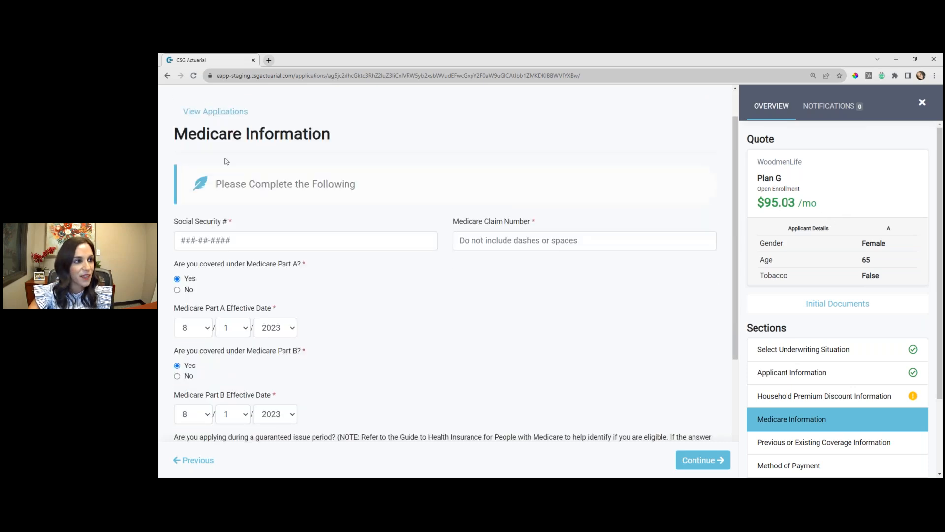
{"action": "left_click", "coordinate": [230, 243]}
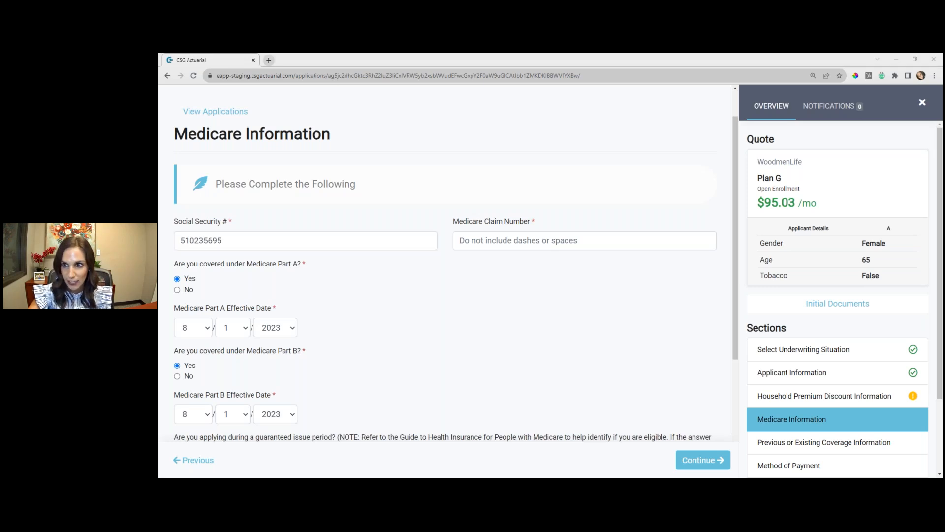
{"action": "left_click", "coordinate": [522, 242]}
{"action": "left_click", "coordinate": [518, 286]}
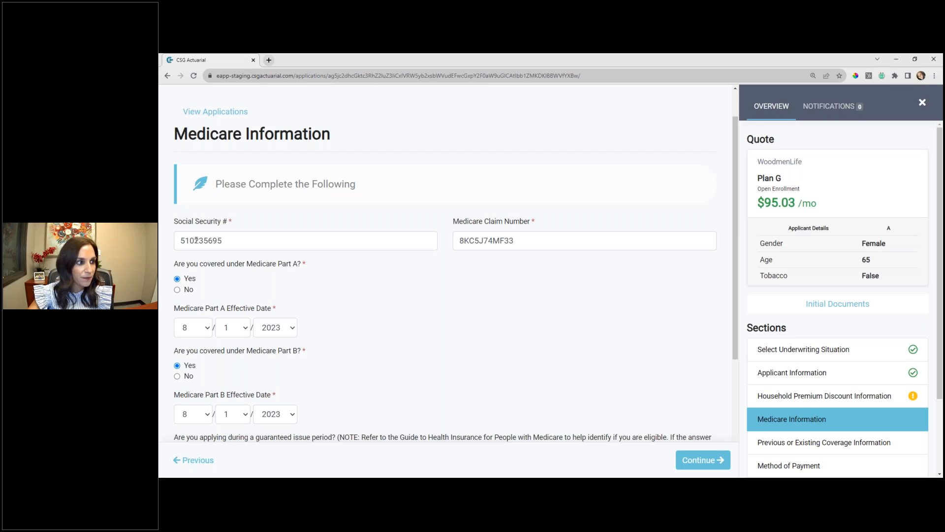
- Answer Yes to turning age 65 and Yes to enrolling in Medicare Part B in the last six months
{"action": "scroll", "coordinate": [481, 295], "scroll_direction": "down", "scroll_amount": 3}
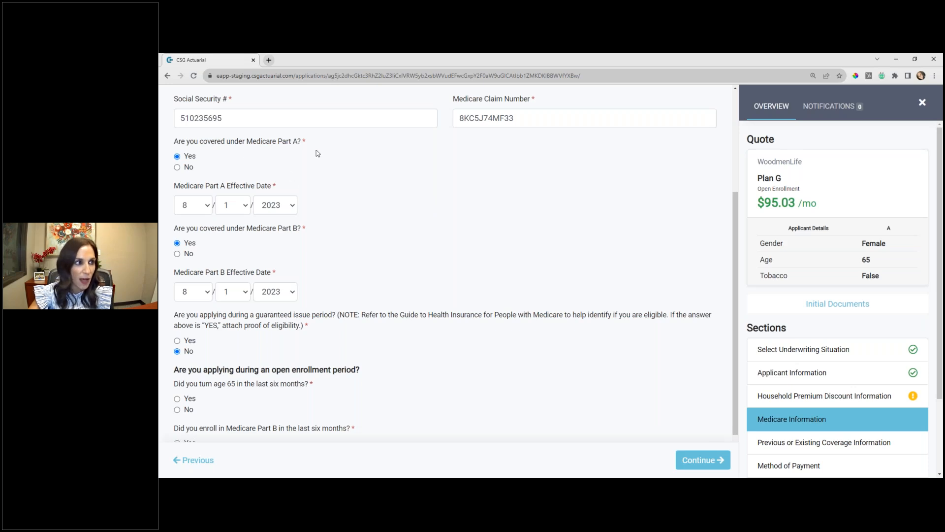
{"action": "scroll", "coordinate": [314, 245], "scroll_direction": "down", "scroll_amount": 1}
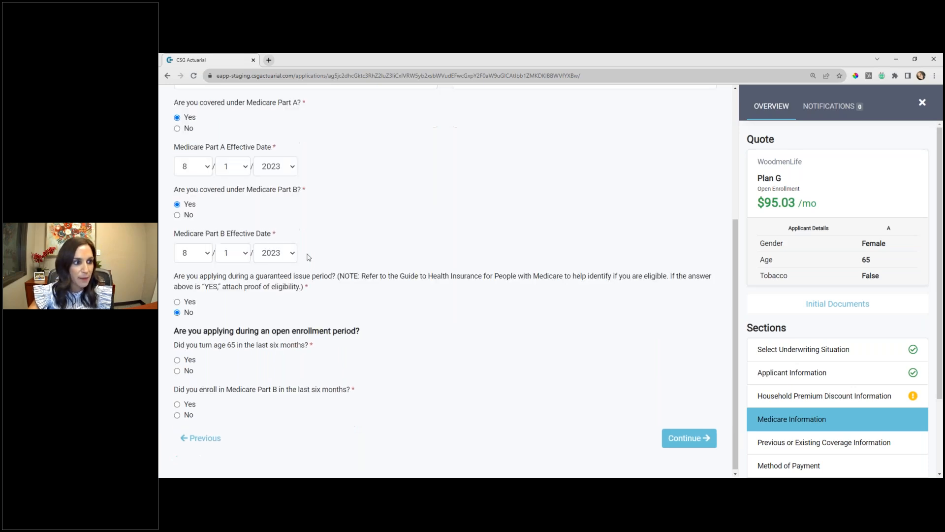
{"action": "left_click", "coordinate": [177, 358]}
{"action": "left_click", "coordinate": [178, 402]}
- Set the open enrollment Medicare Part B effective date to 8/1/2023 and continue to Previous or Existing Coverage Information
{"action": "scroll", "coordinate": [511, 384], "scroll_direction": "down", "scroll_amount": 1}
{"action": "left_click", "coordinate": [193, 408]}
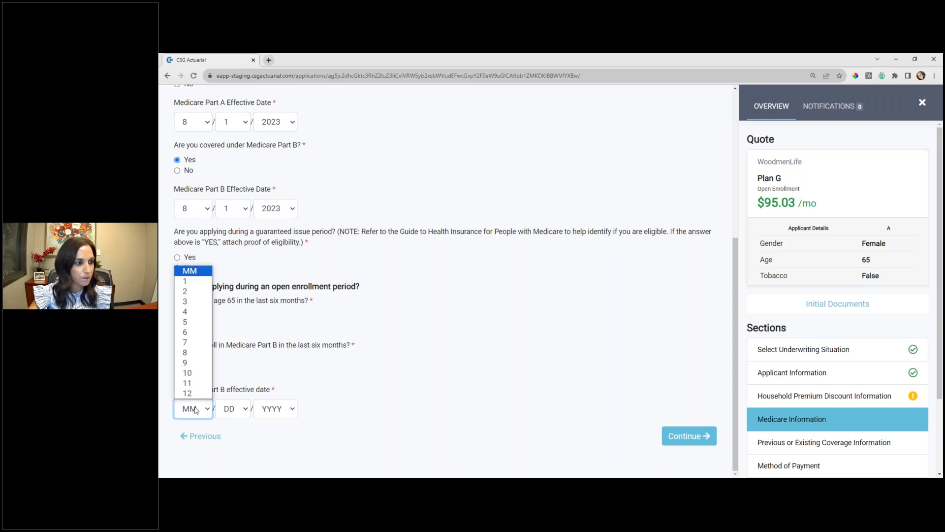
{"action": "left_click", "coordinate": [191, 363]}
{"action": "left_click", "coordinate": [275, 411]}
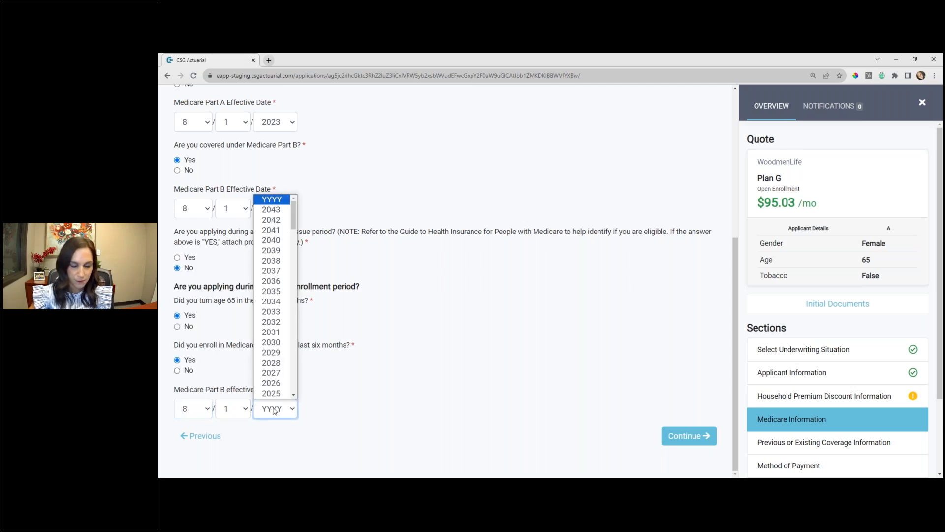
{"action": "type", "text": "2023"}
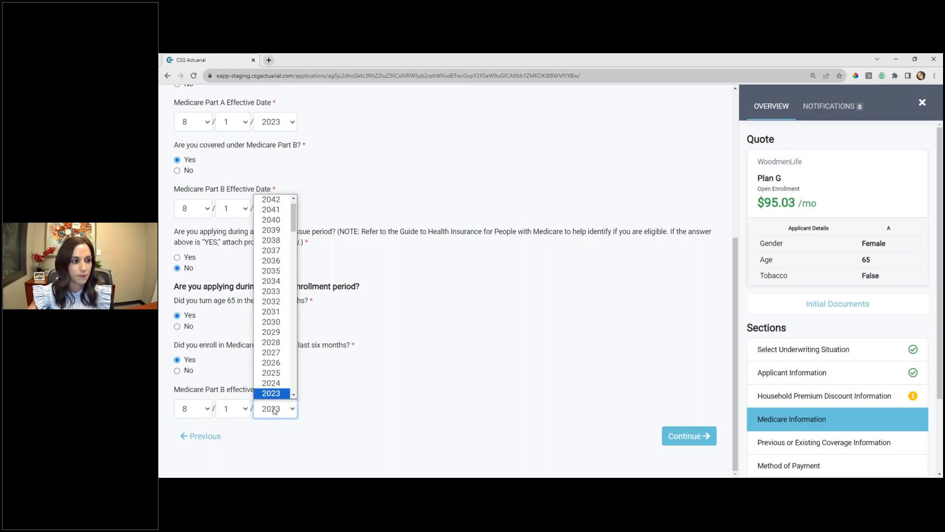
{"action": "left_click", "coordinate": [364, 375]}
{"action": "left_click", "coordinate": [682, 435]}
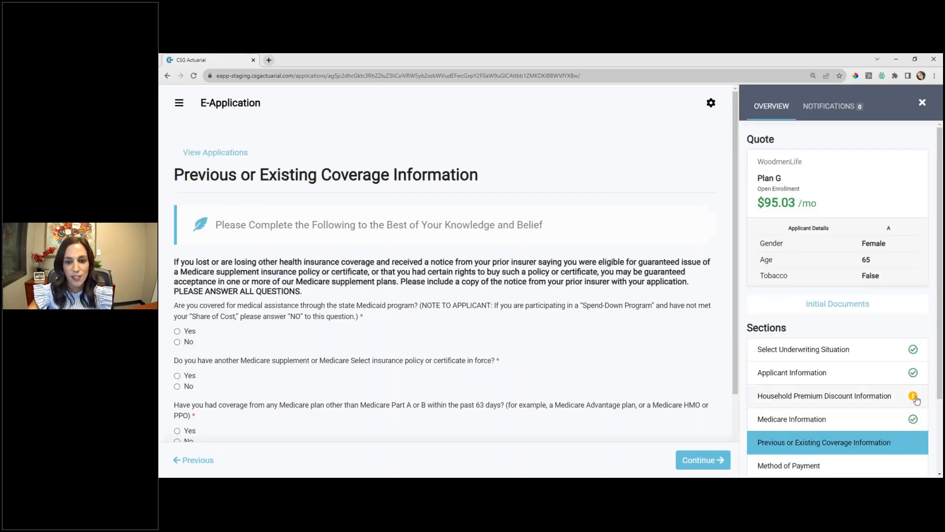
- Reopen Household Premium Discount Information, fill in the resident's date of birth, and return to Previous or Existing Coverage Information
{"action": "left_click", "coordinate": [889, 405]}
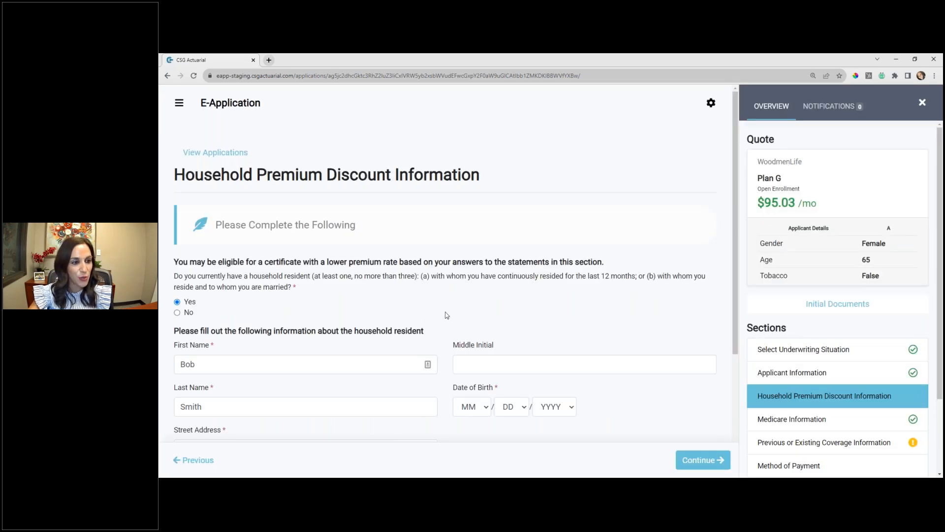
{"action": "scroll", "coordinate": [447, 315], "scroll_direction": "down", "scroll_amount": 2}
{"action": "left_click", "coordinate": [471, 325]}
{"action": "left_click", "coordinate": [468, 422]}
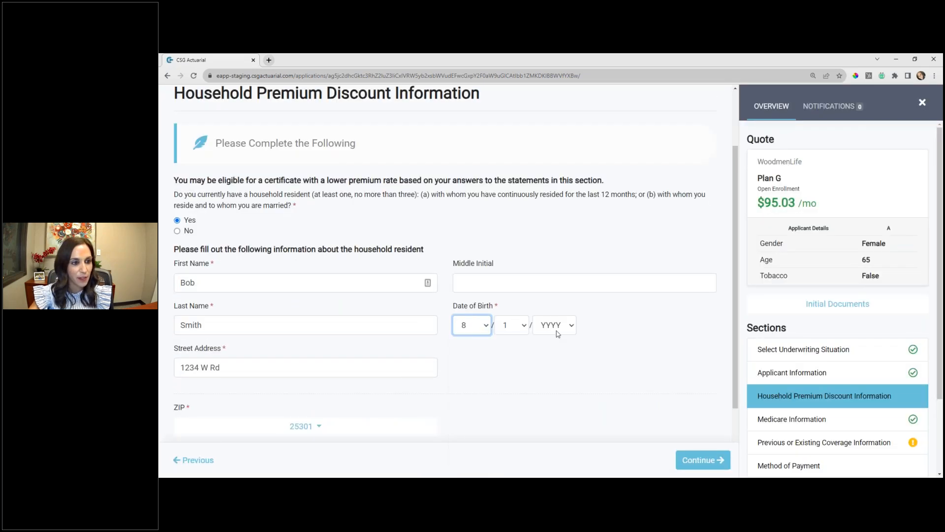
{"action": "left_click", "coordinate": [558, 328]}
{"action": "type", "text": "1958"}
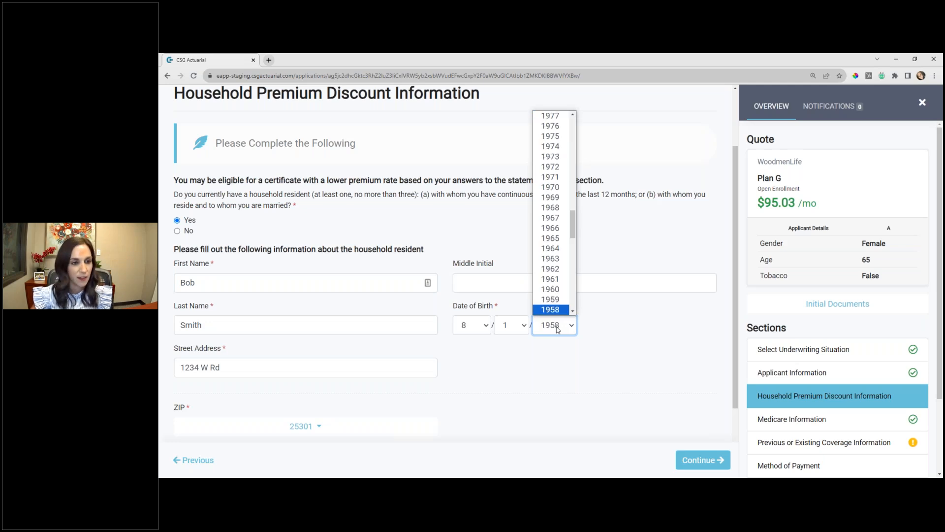
{"action": "left_click", "coordinate": [632, 375]}
{"action": "scroll", "coordinate": [845, 405], "scroll_direction": "down", "scroll_amount": 2}
{"action": "left_click", "coordinate": [820, 361]}
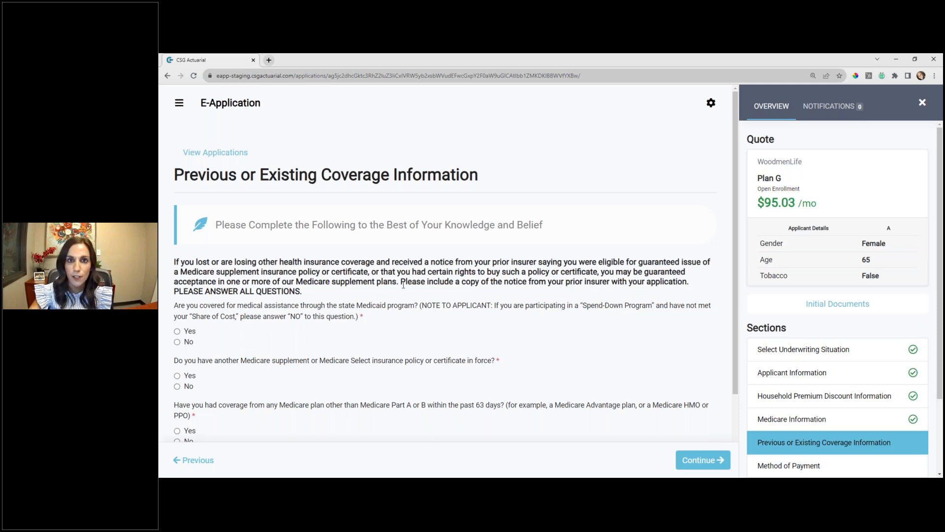
- Check the follow-up questions for a Yes answer on state Medicaid coverage, and set that answer to No
{"action": "scroll", "coordinate": [338, 274], "scroll_direction": "down", "scroll_amount": 2}
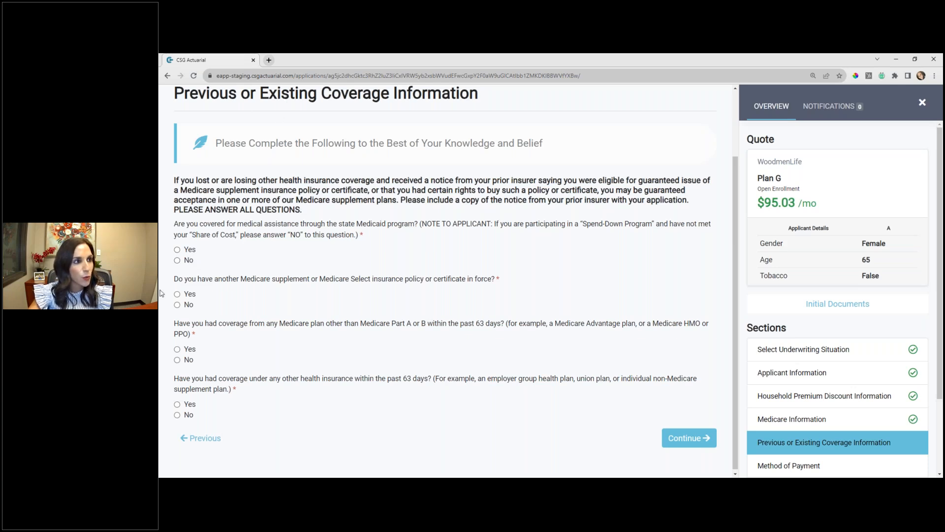
{"action": "left_click", "coordinate": [177, 250]}
{"action": "scroll", "coordinate": [443, 281], "scroll_direction": "down", "scroll_amount": 1}
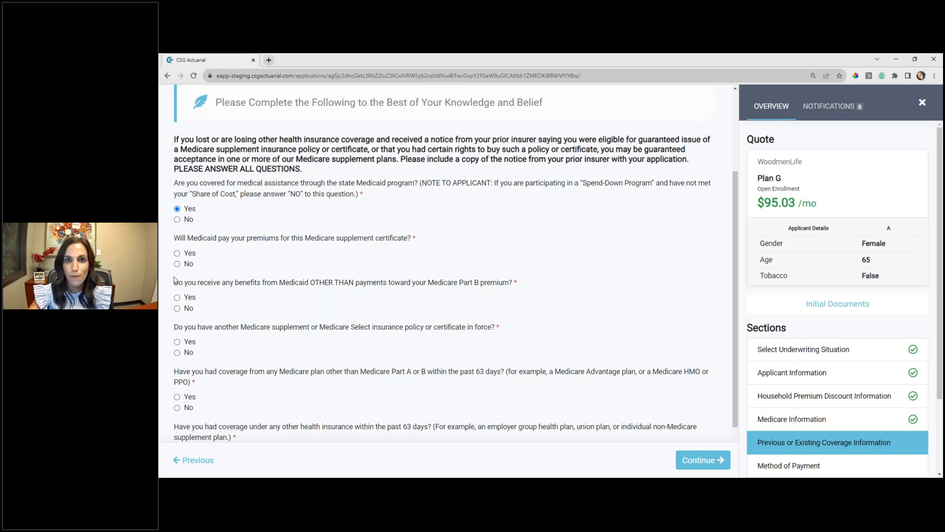
{"action": "left_click", "coordinate": [177, 219]}
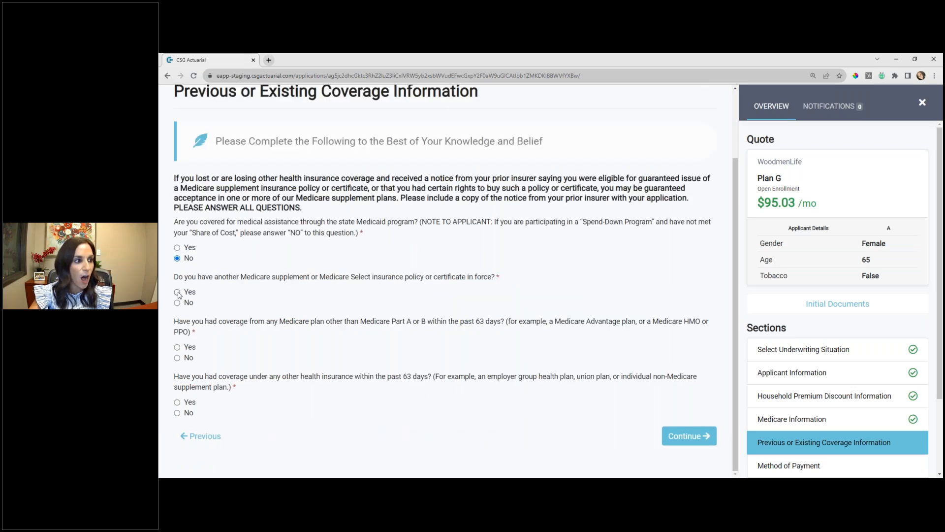
- Review the follow-up fields for a Yes answer on another Medicare supplement policy in force, and set that answer to No
{"action": "left_click", "coordinate": [177, 292]}
{"action": "scroll", "coordinate": [220, 287], "scroll_direction": "down", "scroll_amount": 2}
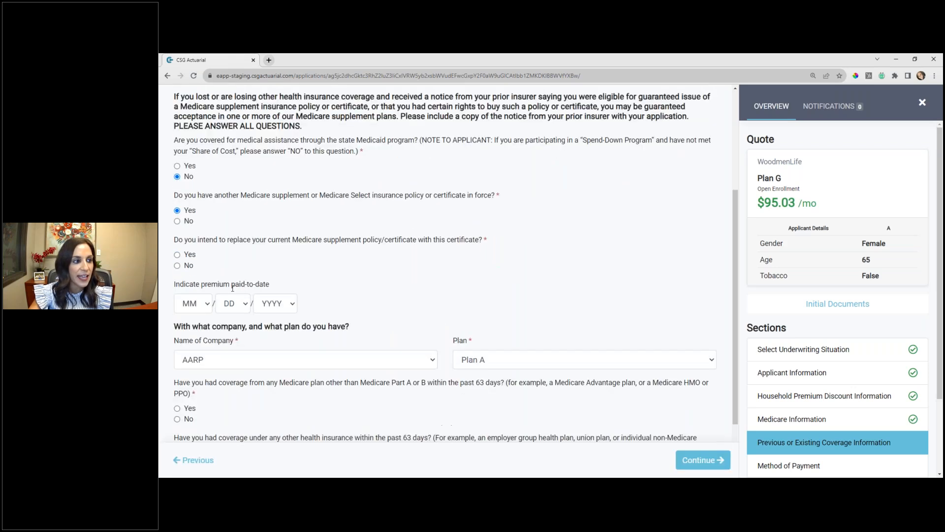
{"action": "scroll", "coordinate": [220, 287], "scroll_direction": "down", "scroll_amount": 1}
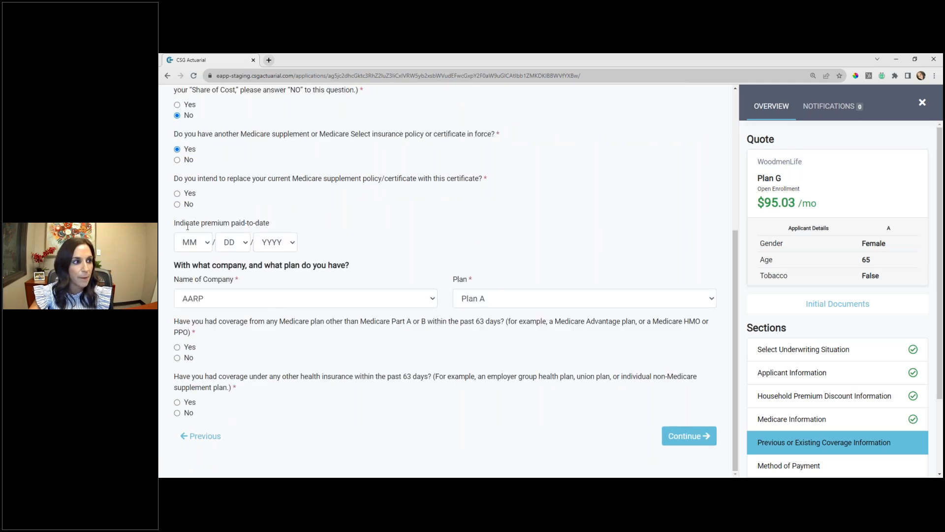
{"action": "scroll", "coordinate": [330, 326], "scroll_direction": "up", "scroll_amount": 1}
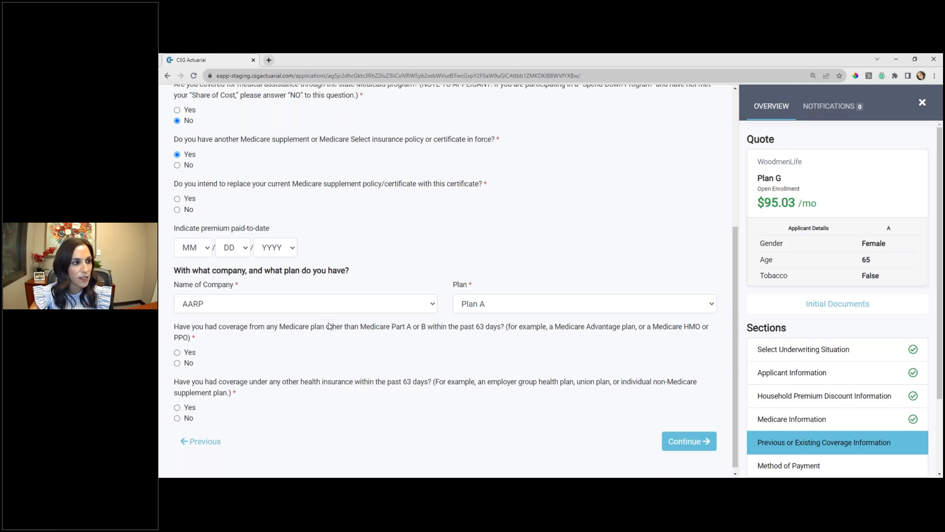
{"action": "scroll", "coordinate": [330, 326], "scroll_direction": "up", "scroll_amount": 4}
{"action": "scroll", "coordinate": [180, 241], "scroll_direction": "down", "scroll_amount": 2}
{"action": "left_click", "coordinate": [177, 242]}
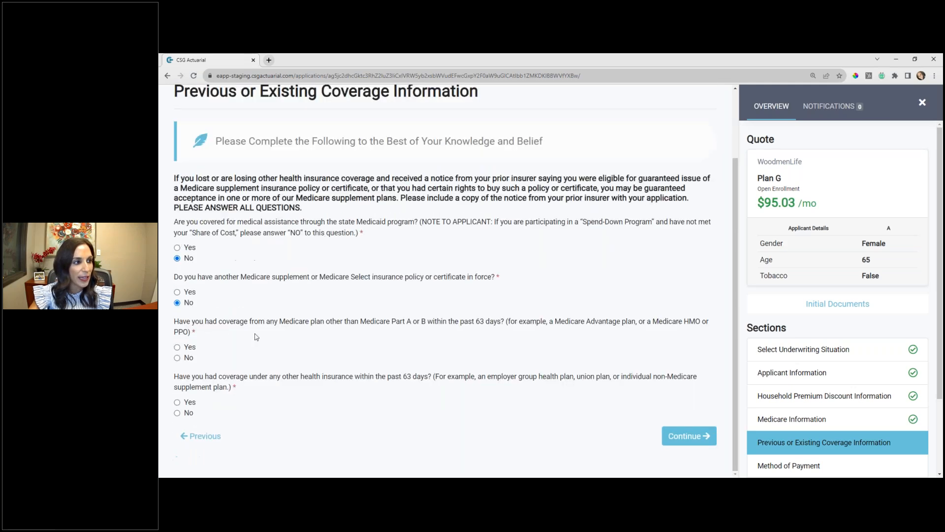
- Answer No to other Medicare plan coverage, check the Yes follow-ups for other health insurance, set that to No, and continue to the next section
{"action": "left_click", "coordinate": [177, 357]}
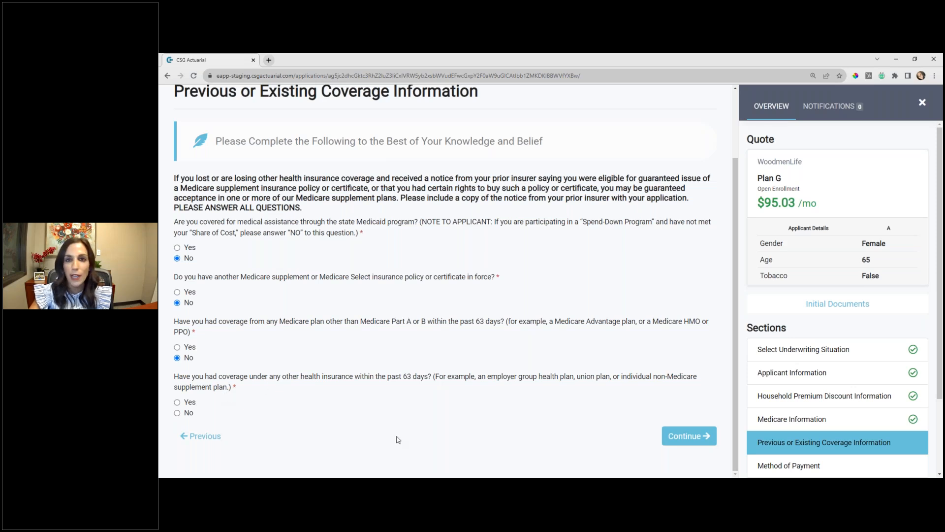
{"action": "left_click", "coordinate": [177, 402]}
{"action": "scroll", "coordinate": [253, 195], "scroll_direction": "down", "scroll_amount": 5}
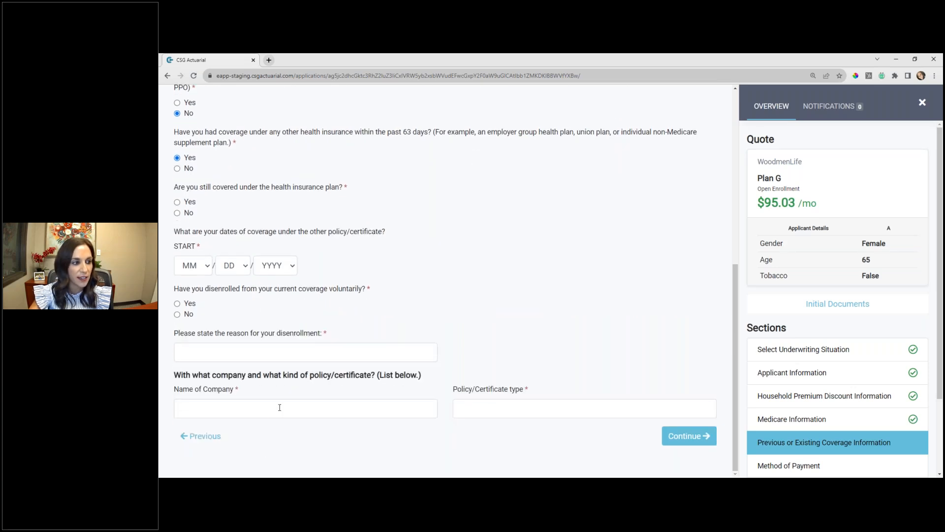
{"action": "left_click", "coordinate": [177, 168]}
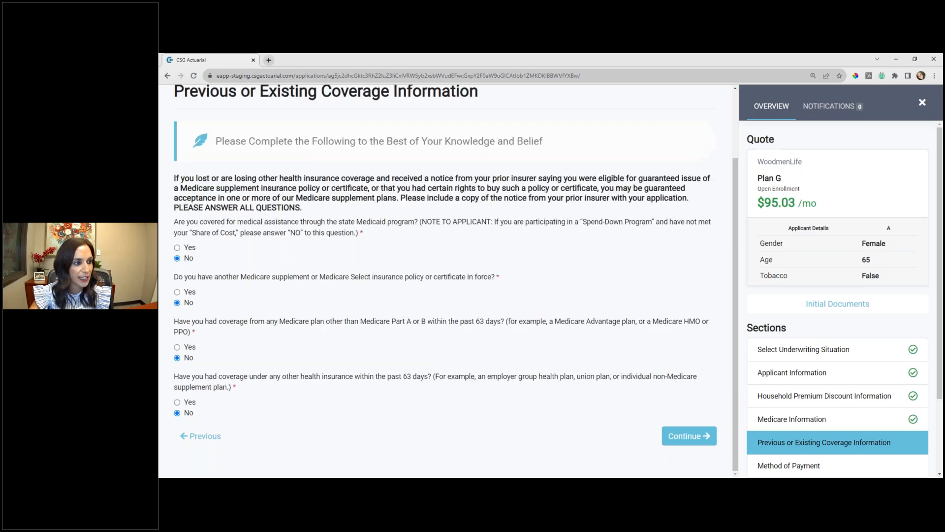
{"action": "left_click", "coordinate": [683, 440]}
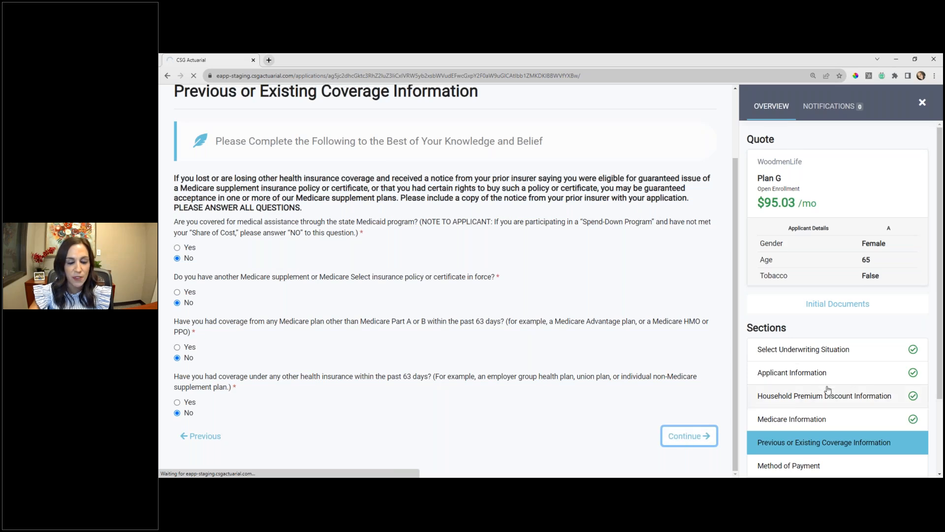
- Open the list of saved applications, look over their statuses and available actions, and reopen the most recent incomplete Plan G application for editing
{"action": "scroll", "coordinate": [812, 394], "scroll_direction": "down", "scroll_amount": 2}
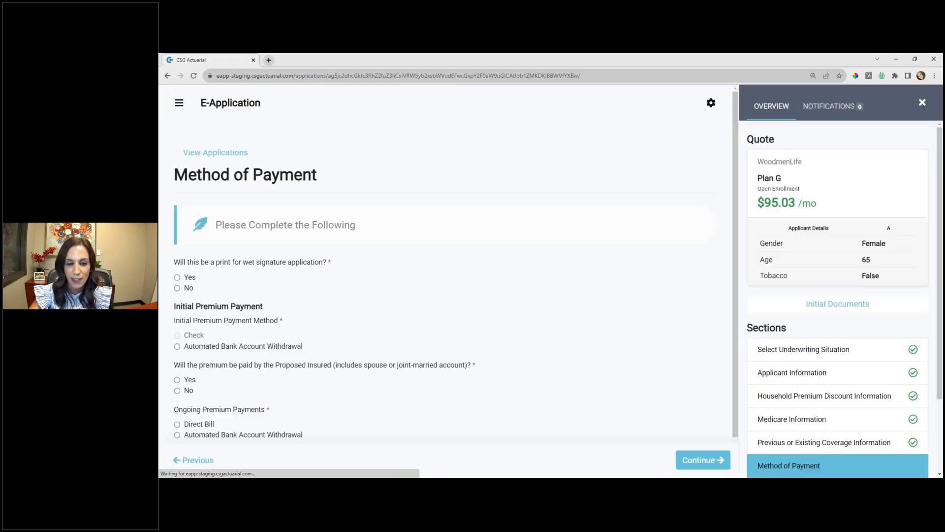
{"action": "scroll", "coordinate": [844, 395], "scroll_direction": "down", "scroll_amount": 1}
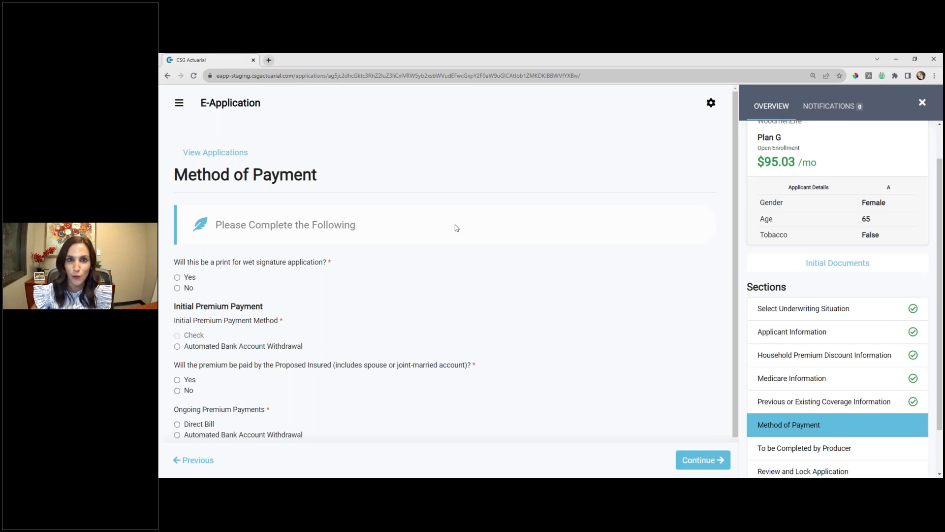
{"action": "left_click", "coordinate": [242, 154]}
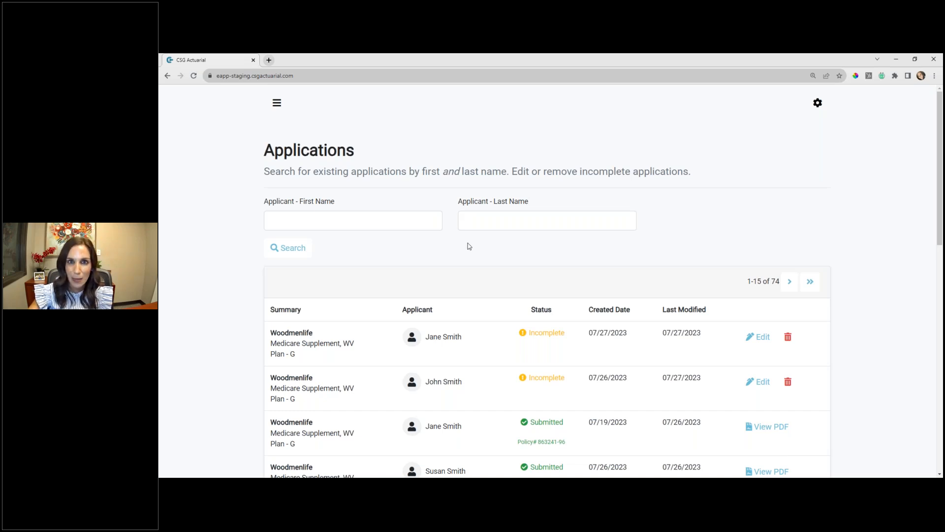
{"action": "scroll", "coordinate": [468, 244], "scroll_direction": "down", "scroll_amount": 3}
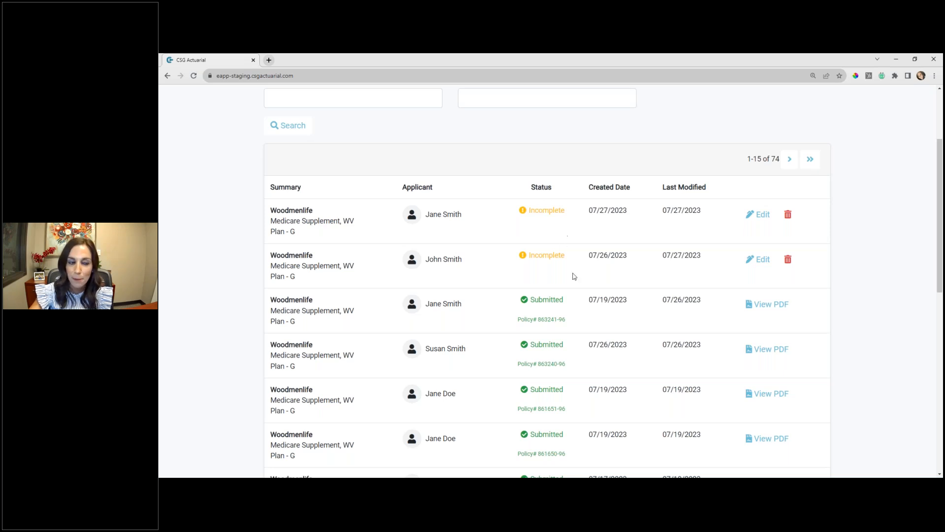
{"action": "scroll", "coordinate": [580, 270], "scroll_direction": "down", "scroll_amount": 1}
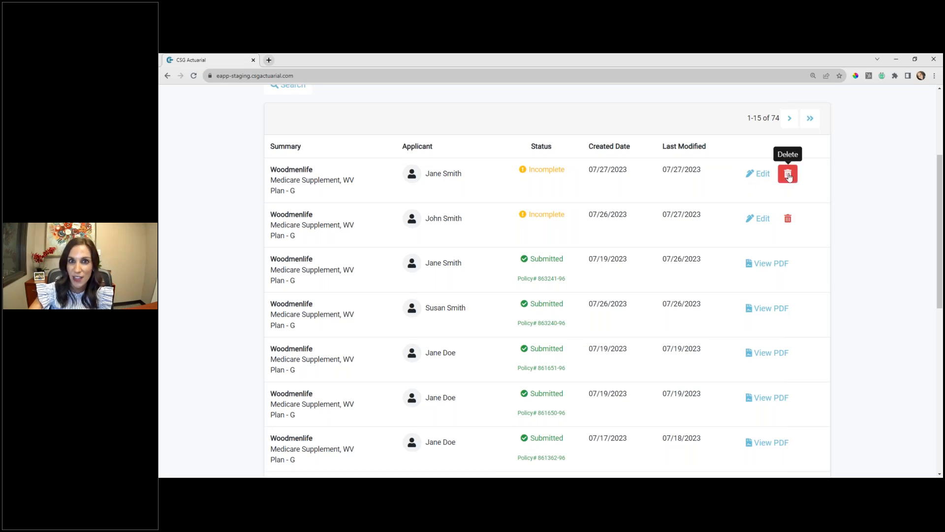
{"action": "left_click", "coordinate": [760, 180]}
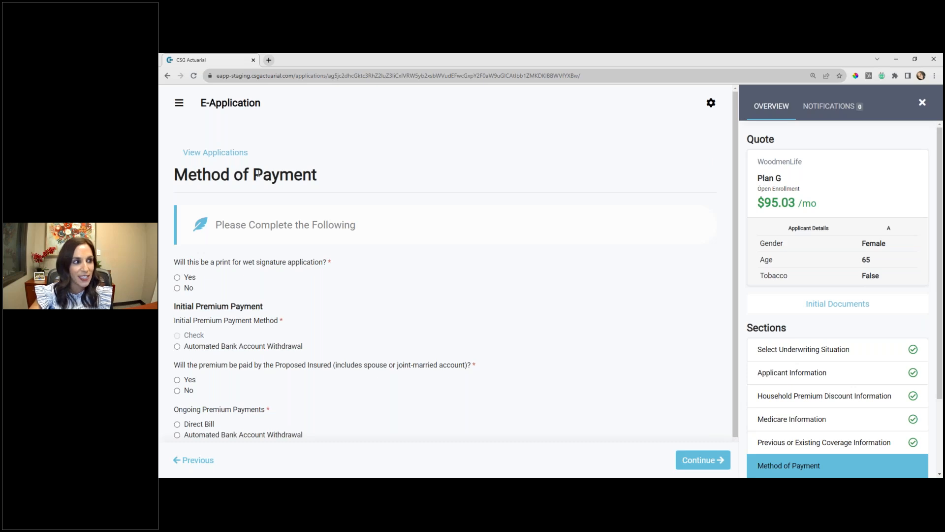
- Check the Yes option for print for wet signature, set it to No, and choose Automated Bank Account Withdrawal for the initial premium
{"action": "scroll", "coordinate": [272, 180], "scroll_direction": "down", "scroll_amount": 1}
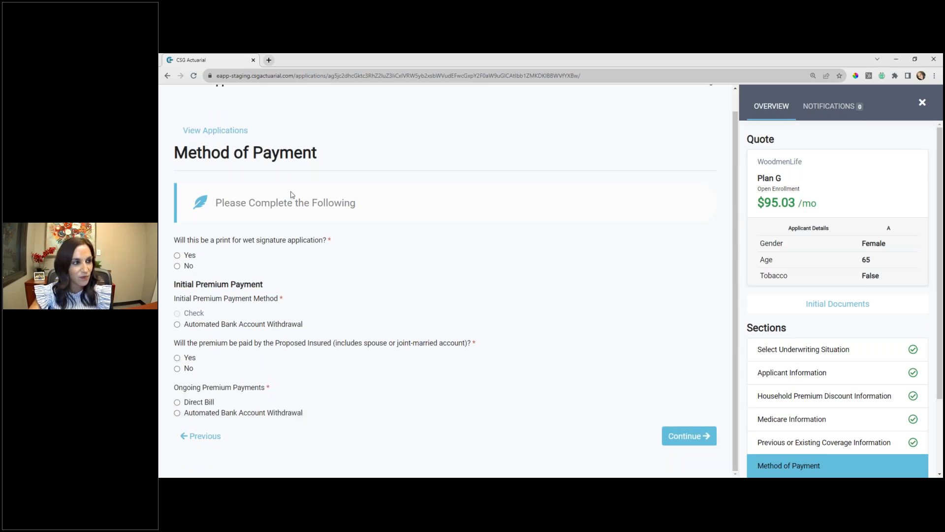
{"action": "left_click", "coordinate": [177, 256]}
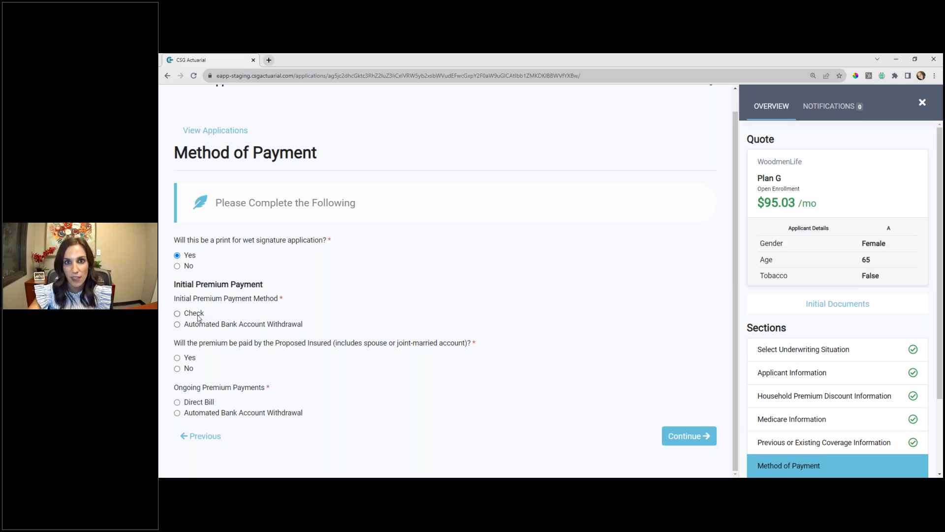
{"action": "left_click", "coordinate": [178, 267]}
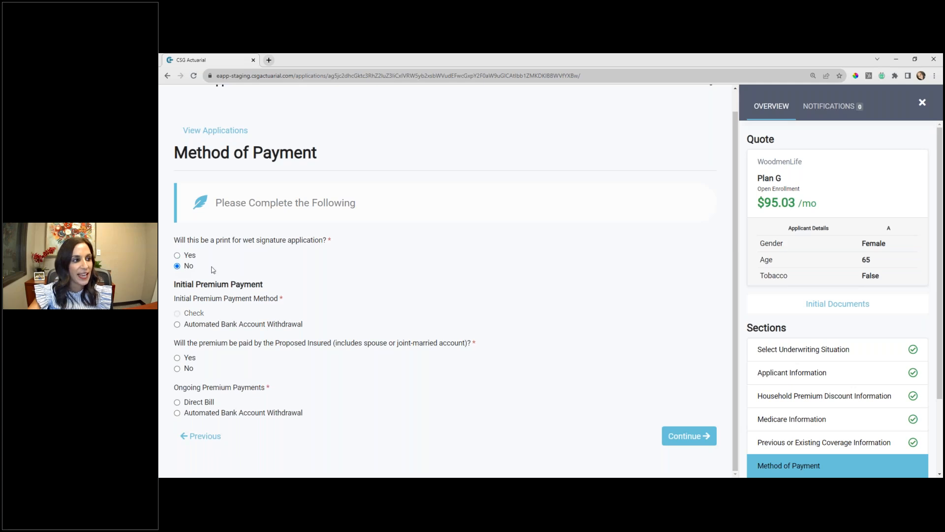
{"action": "left_click", "coordinate": [212, 325]}
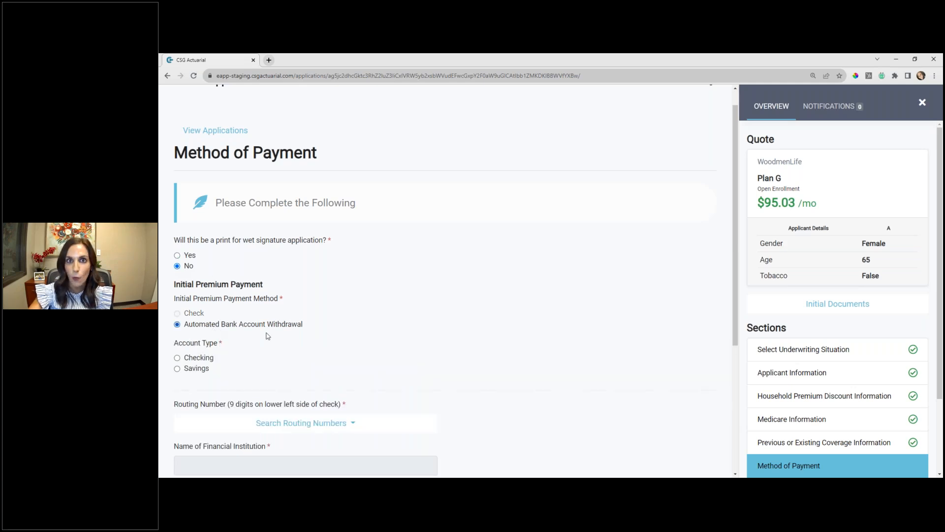
- Set the account type to Checking, search the routing numbers for "first national", and choose the first entry named just FIRST NATIONAL BANK
{"action": "scroll", "coordinate": [374, 352], "scroll_direction": "down", "scroll_amount": 2}
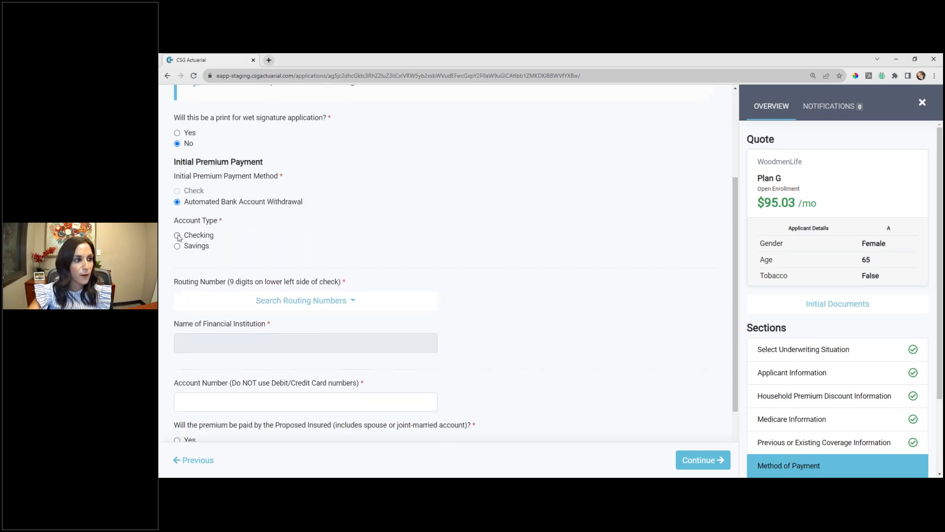
{"action": "left_click", "coordinate": [177, 236]}
{"action": "left_click", "coordinate": [308, 220]}
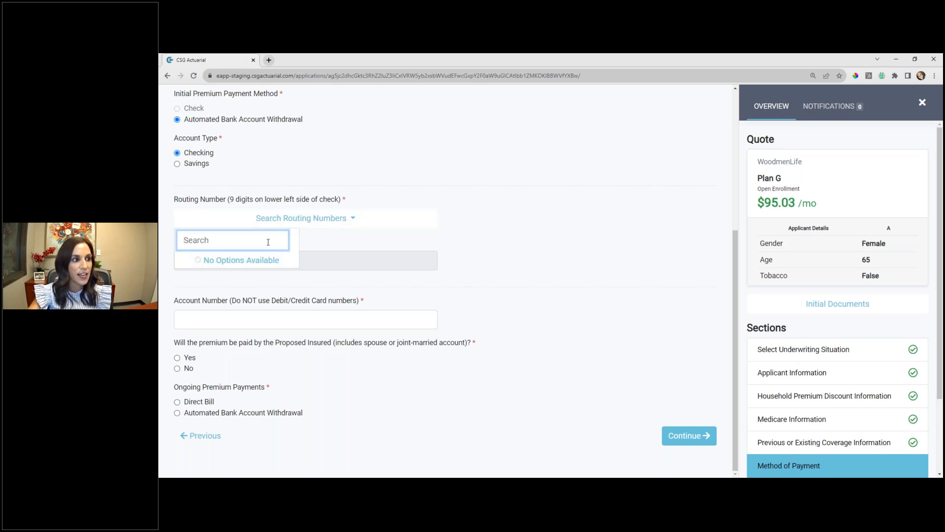
{"action": "type", "text": "fir"}
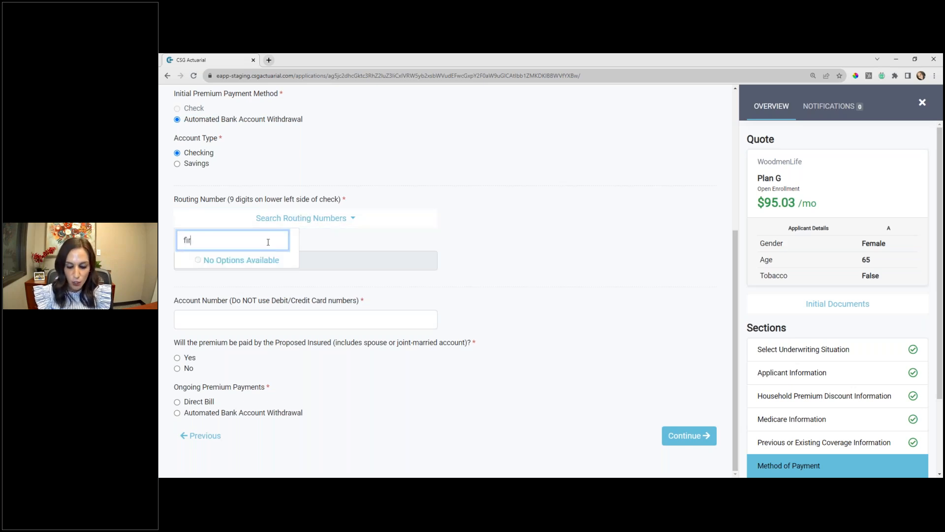
{"action": "type", "text": "st national"}
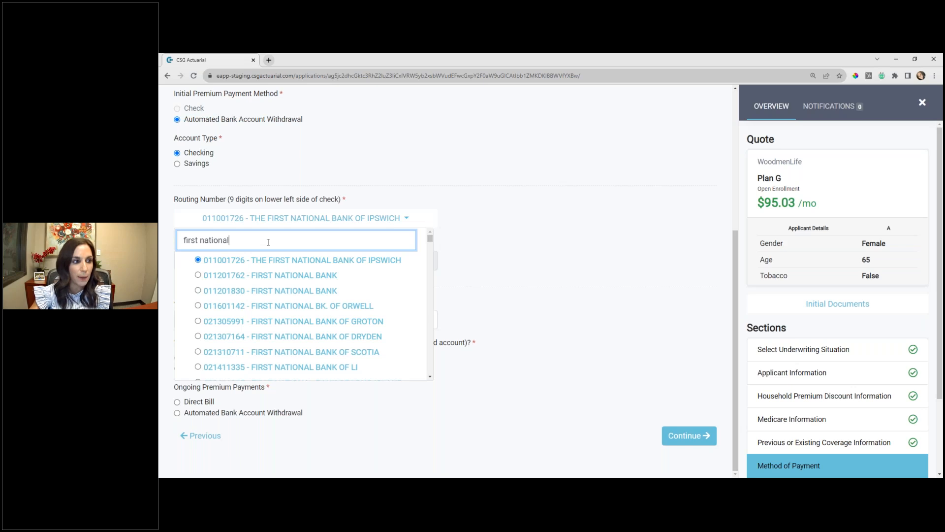
{"action": "left_click", "coordinate": [276, 276]}
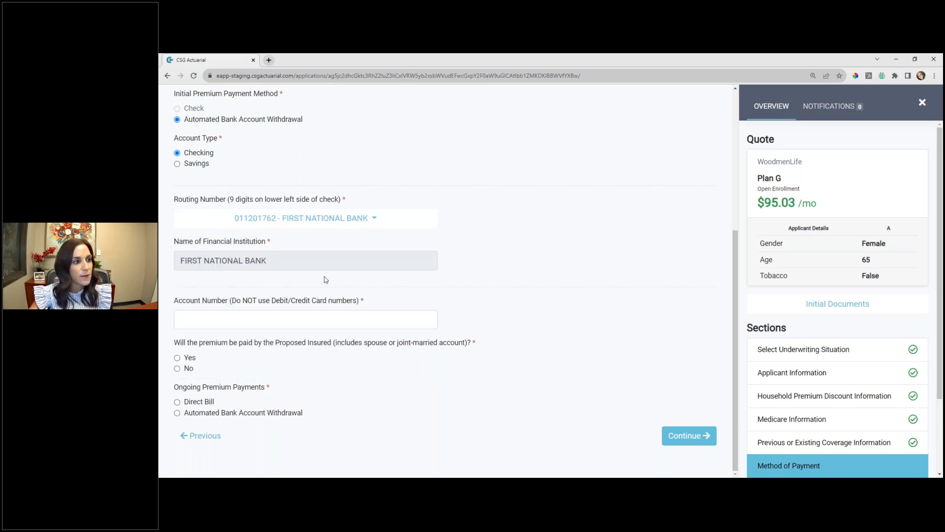
- Enter the bank account number, answer Yes to premium paid by the Proposed Insured, and fill in the account holder's first and last name
{"action": "left_click", "coordinate": [252, 313]}
{"action": "type", "text": "123456789"}
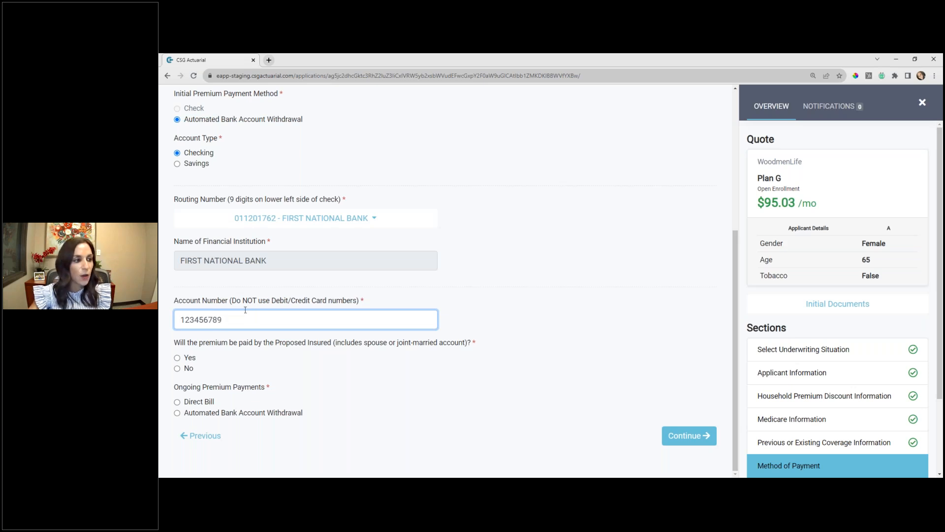
{"action": "left_click", "coordinate": [180, 359]}
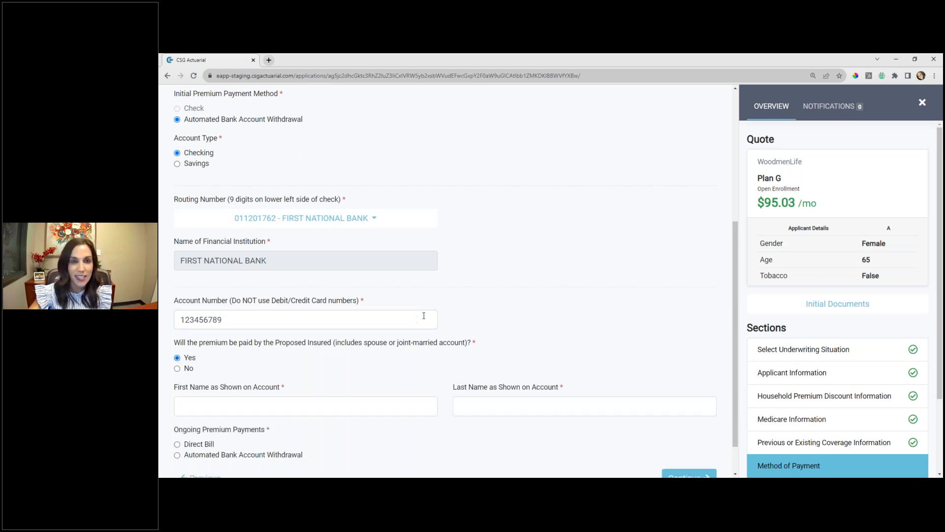
{"action": "scroll", "coordinate": [424, 316], "scroll_direction": "down", "scroll_amount": 1}
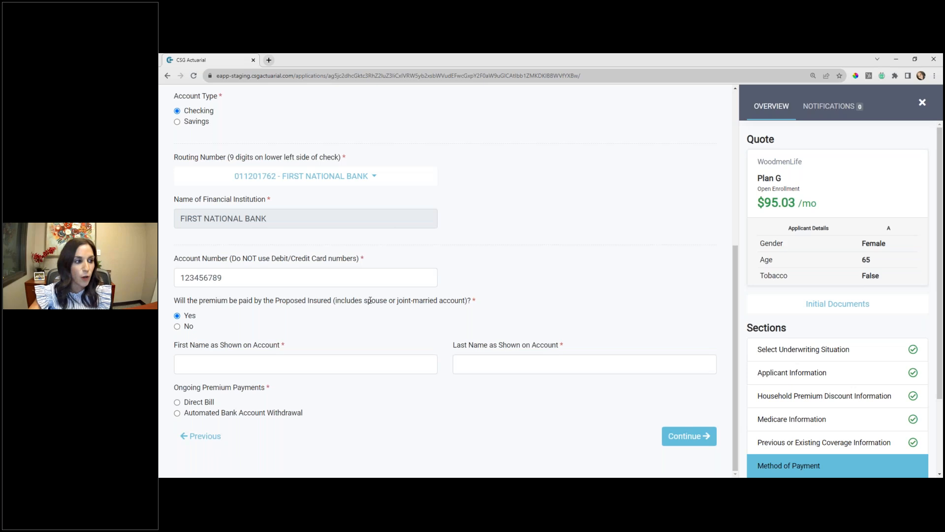
{"action": "left_click", "coordinate": [229, 363]}
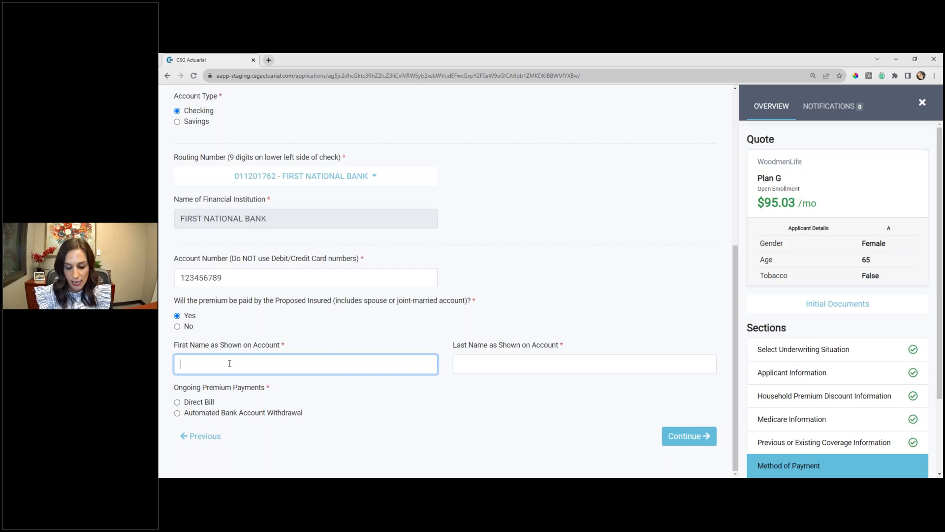
{"action": "type", "text": "Jane"}
{"action": "key", "text": "Tab"}
{"action": "type", "text": "Smith"}
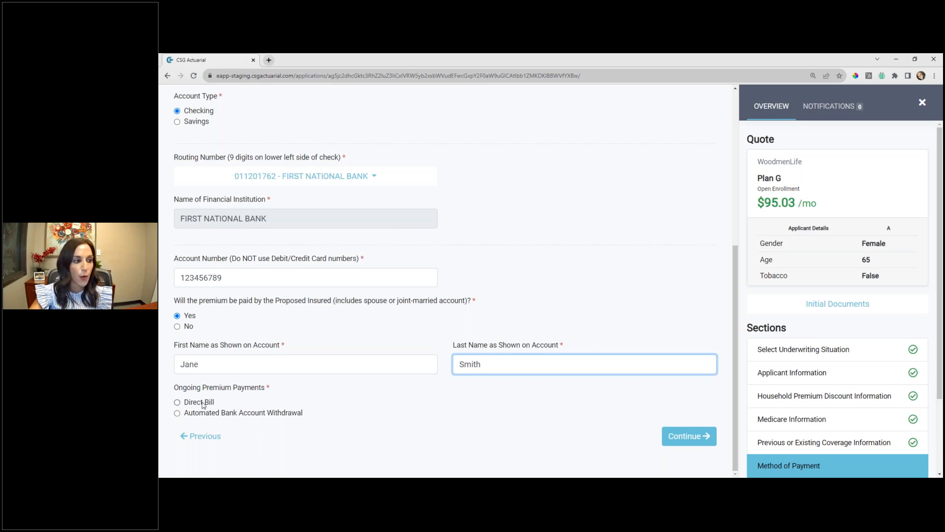
- Set ongoing premiums to Automated Bank Account Withdrawal on a chosen day, Last Day of the Month, and continue to the next section
{"action": "left_click", "coordinate": [178, 402]}
{"action": "scroll", "coordinate": [208, 399], "scroll_direction": "down", "scroll_amount": 2}
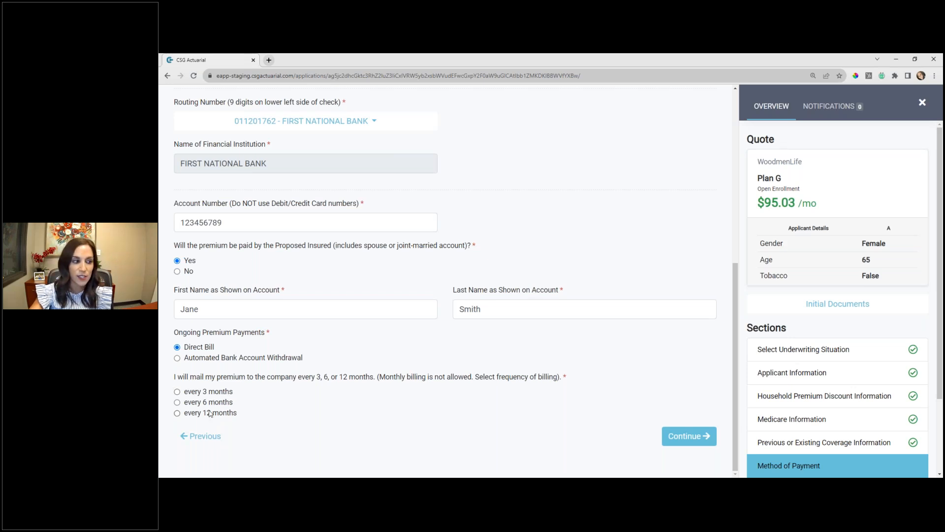
{"action": "left_click", "coordinate": [177, 358]}
{"action": "scroll", "coordinate": [180, 345], "scroll_direction": "down", "scroll_amount": 2}
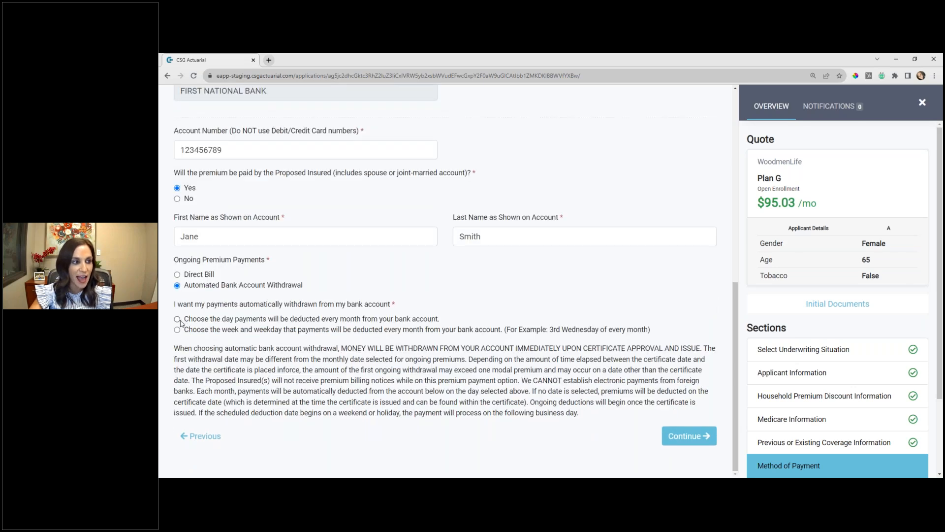
{"action": "left_click", "coordinate": [177, 319]}
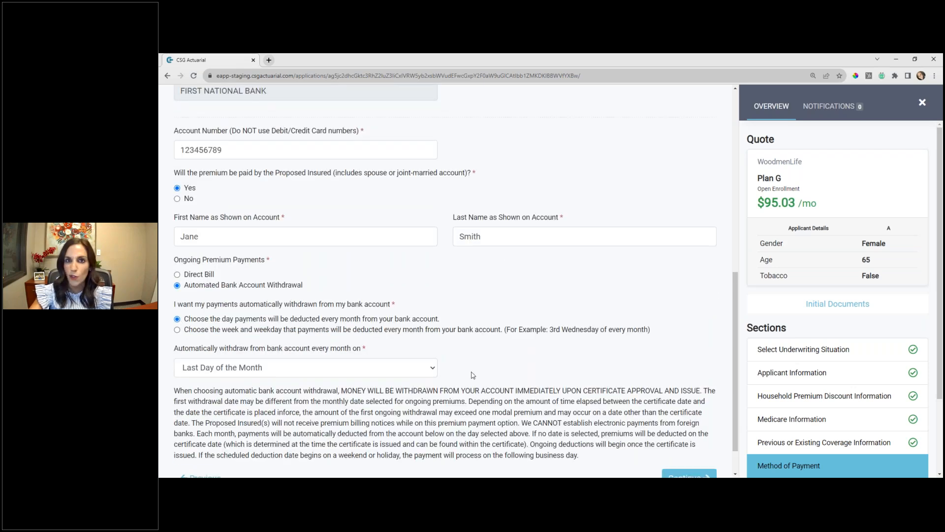
{"action": "scroll", "coordinate": [394, 344], "scroll_direction": "down", "scroll_amount": 1}
{"action": "left_click", "coordinate": [696, 439]}
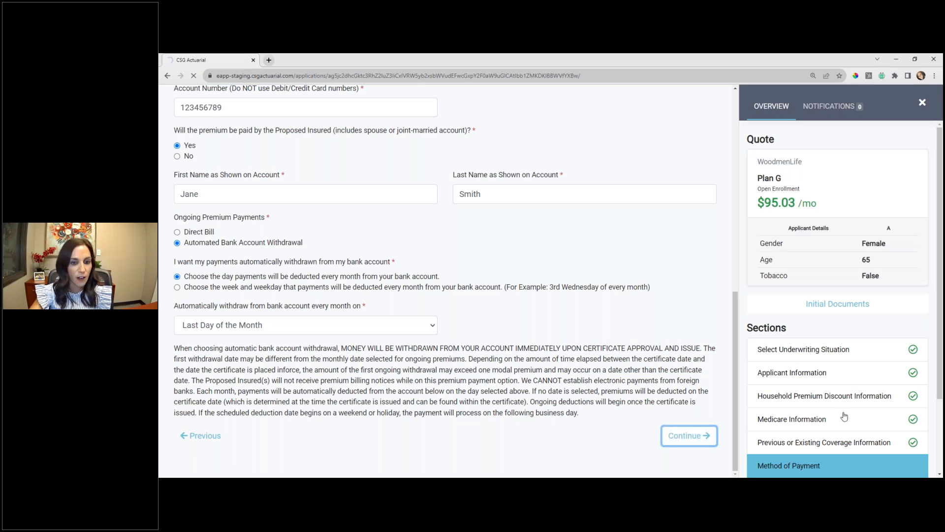
- In the producer section, deliver the certificate to the Applicant and answer Yes to accurately recorded information and to having interviewed the applicant
{"action": "scroll", "coordinate": [906, 384], "scroll_direction": "down", "scroll_amount": 2}
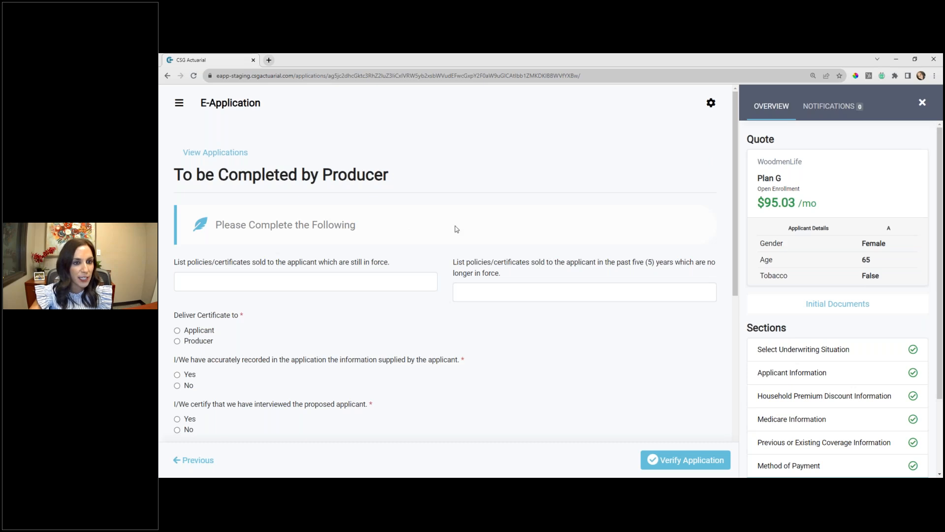
{"action": "scroll", "coordinate": [456, 228], "scroll_direction": "down", "scroll_amount": 2}
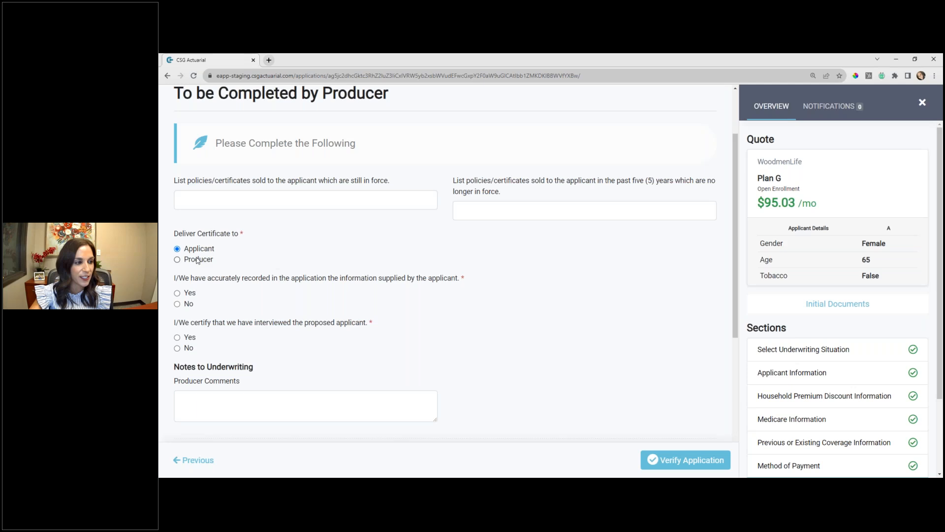
{"action": "scroll", "coordinate": [179, 252], "scroll_direction": "down", "scroll_amount": 2}
{"action": "left_click", "coordinate": [177, 211]}
{"action": "left_click", "coordinate": [177, 255]}
- Look over the underwriting notes and PDF document upload fields, leave them empty, and verify the application
{"action": "scroll", "coordinate": [320, 276], "scroll_direction": "down", "scroll_amount": 1}
{"action": "scroll", "coordinate": [336, 284], "scroll_direction": "down", "scroll_amount": 2}
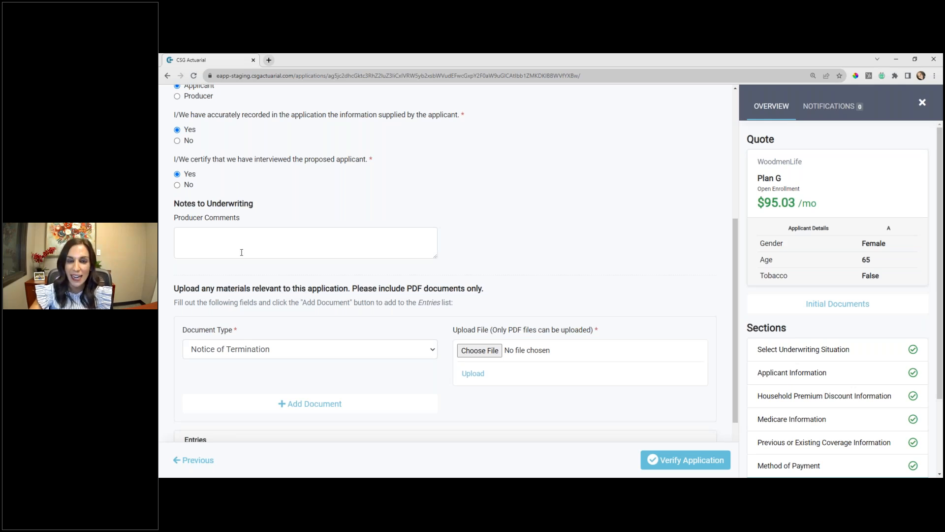
{"action": "scroll", "coordinate": [241, 252], "scroll_direction": "down", "scroll_amount": 2}
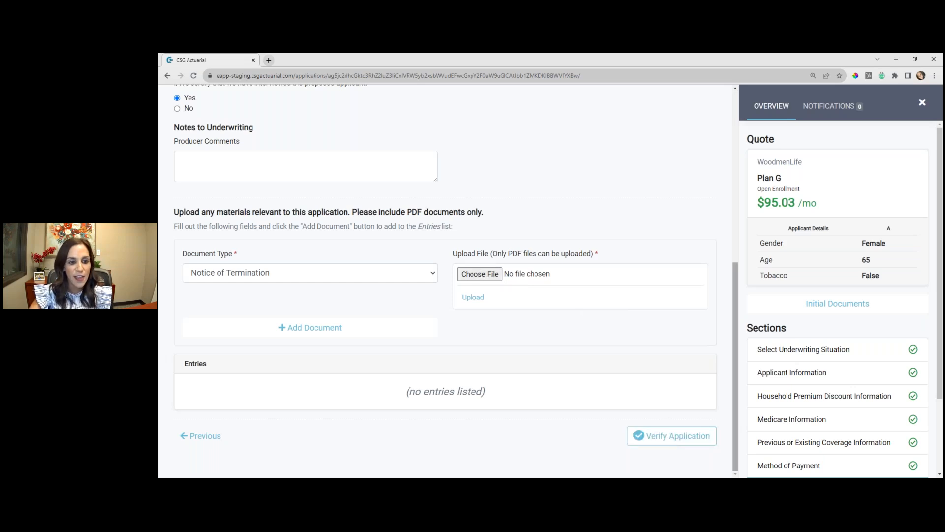
{"action": "scroll", "coordinate": [847, 354], "scroll_direction": "down", "scroll_amount": 2}
{"action": "left_click", "coordinate": [688, 445]}
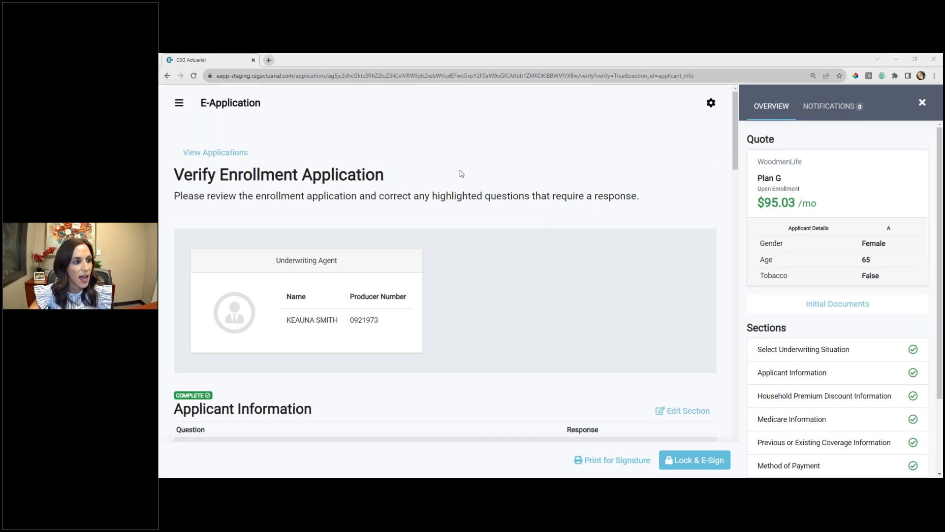
- Review the Applicant Information responses in the enrollment application, and lock the application for electronic signature
{"action": "scroll", "coordinate": [510, 232], "scroll_direction": "down", "scroll_amount": 5}
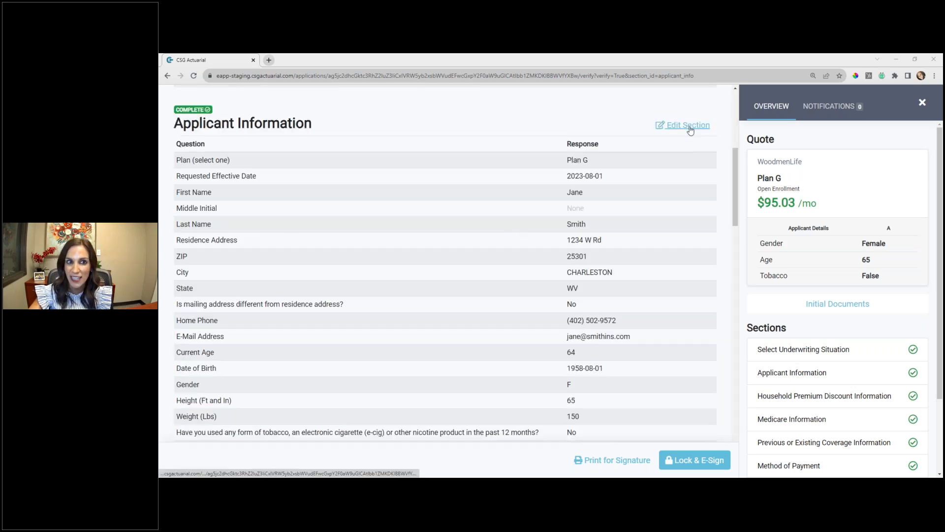
{"action": "scroll", "coordinate": [797, 382], "scroll_direction": "down", "scroll_amount": 2}
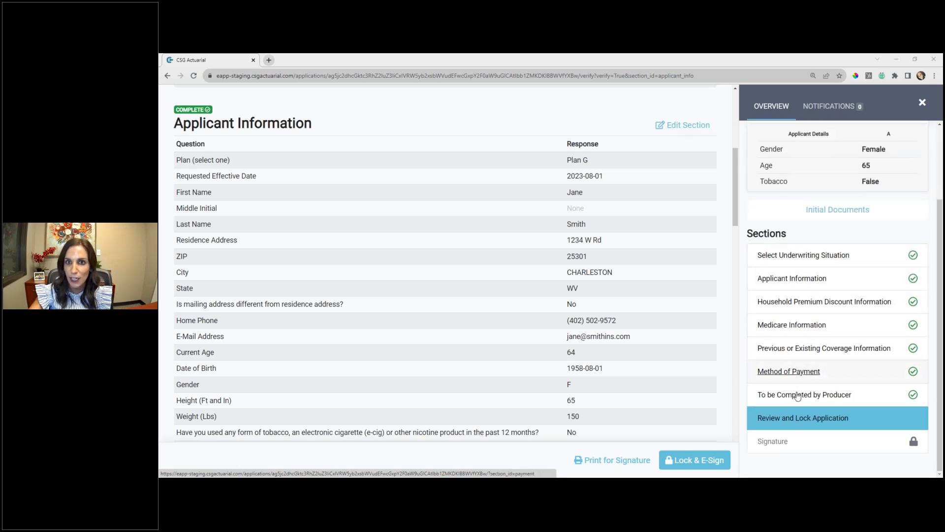
{"action": "left_click", "coordinate": [704, 463]}
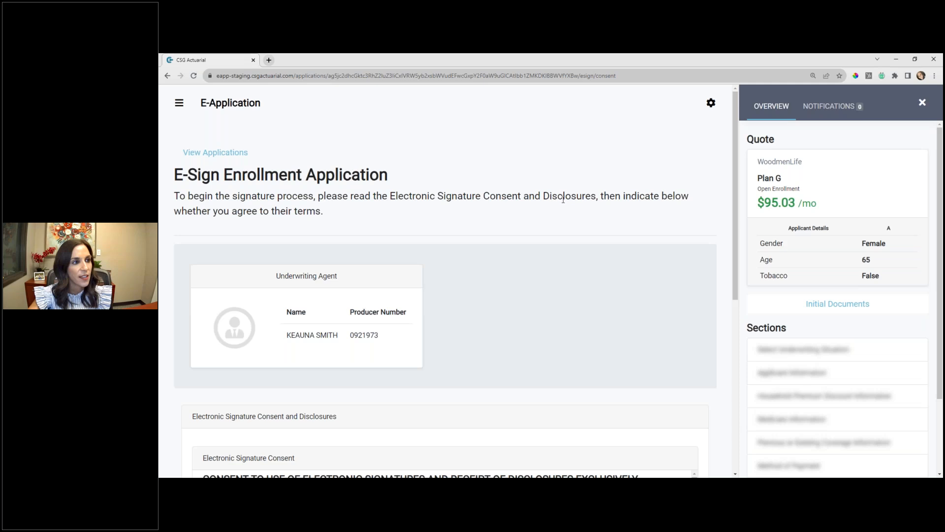
- Accept the Electronic Signature Consent and Disclosures, and continue to the Statement of Signature
{"action": "scroll", "coordinate": [591, 232], "scroll_direction": "down", "scroll_amount": 6}
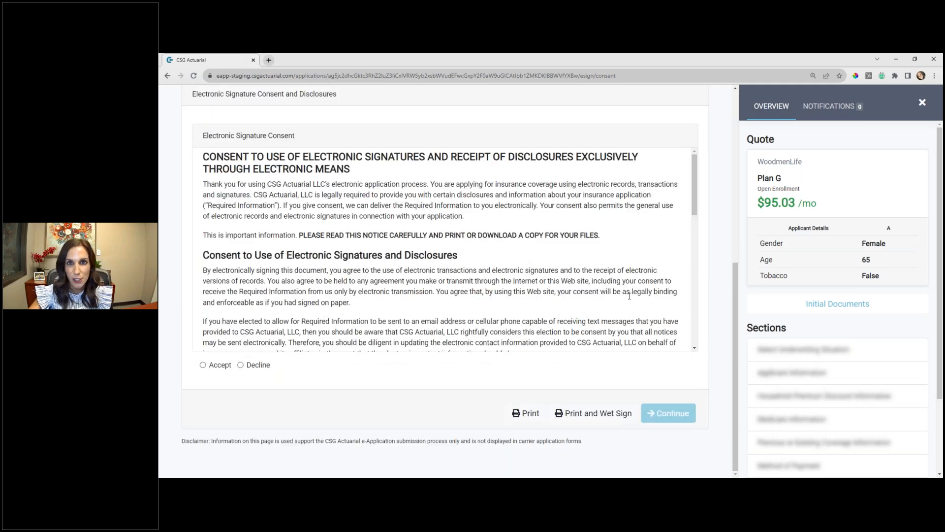
{"action": "left_click", "coordinate": [203, 366]}
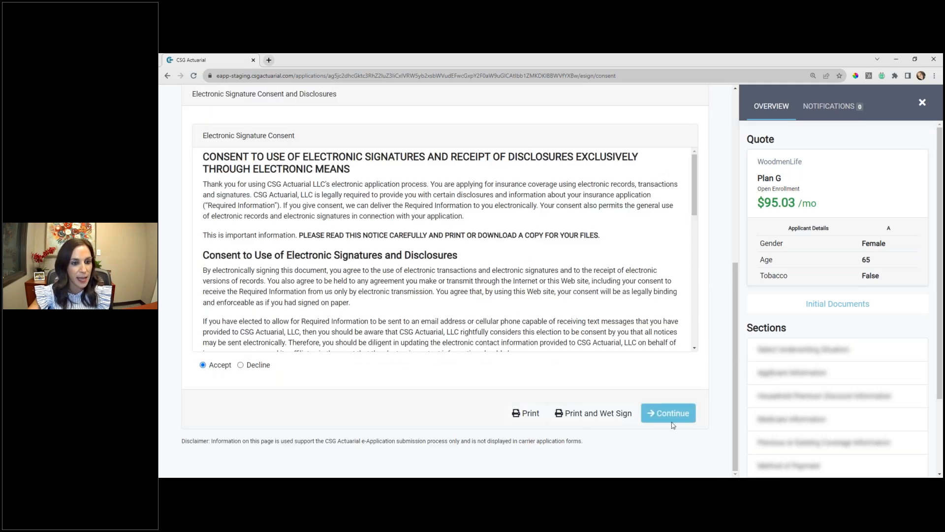
{"action": "left_click", "coordinate": [683, 415]}
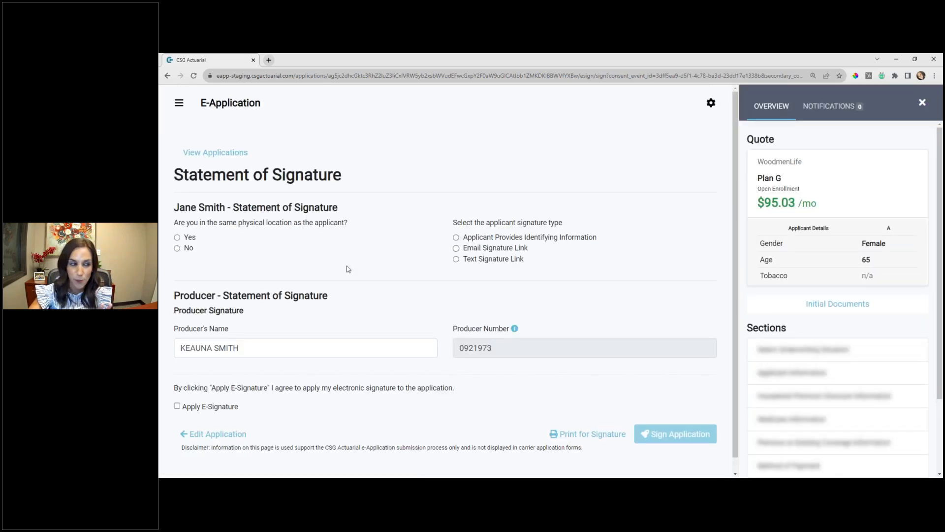
- In the Statement of Signature, answer Yes to same physical location and choose Applicant Provides Identifying Information as the signature type
{"action": "left_click", "coordinate": [178, 238]}
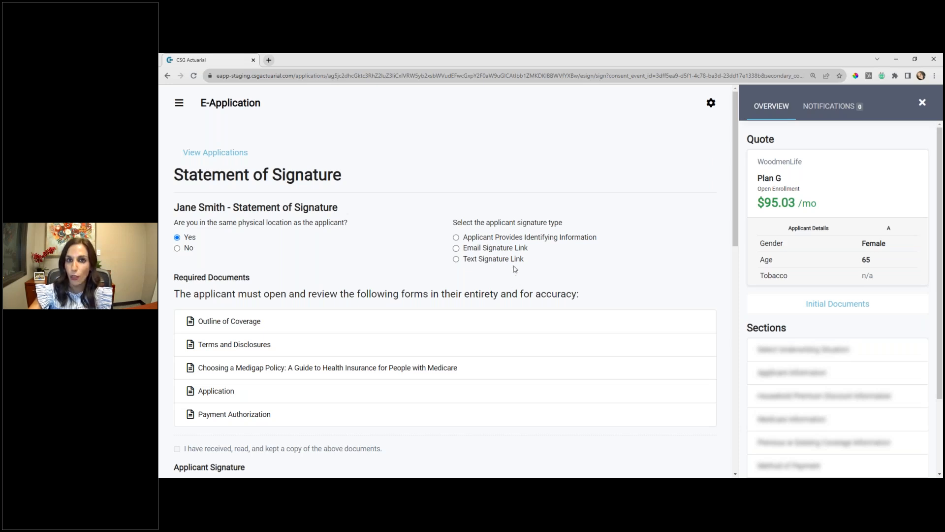
{"action": "left_click", "coordinate": [456, 239]}
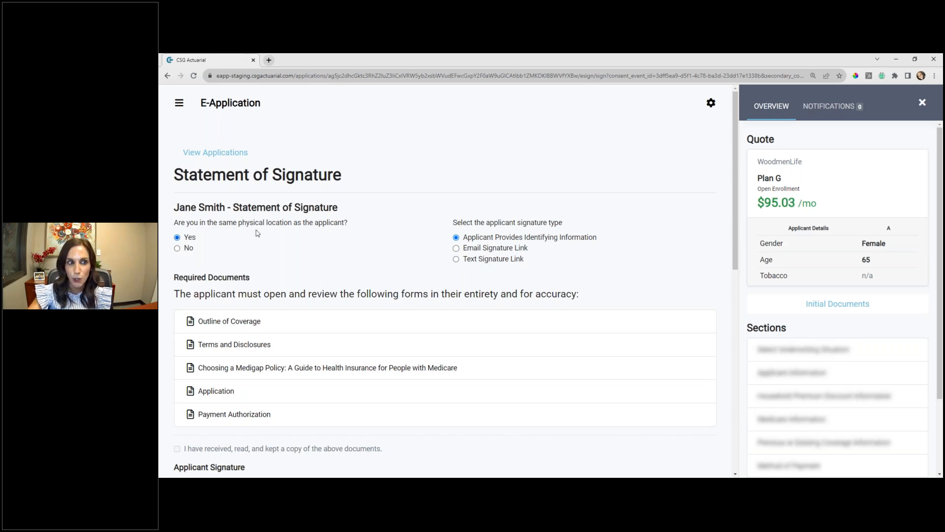
- Open all five required documents, from Outline of Coverage through Payment Authorization, returning to the Statement of Signature after each
{"action": "scroll", "coordinate": [526, 161], "scroll_direction": "down", "scroll_amount": 2}
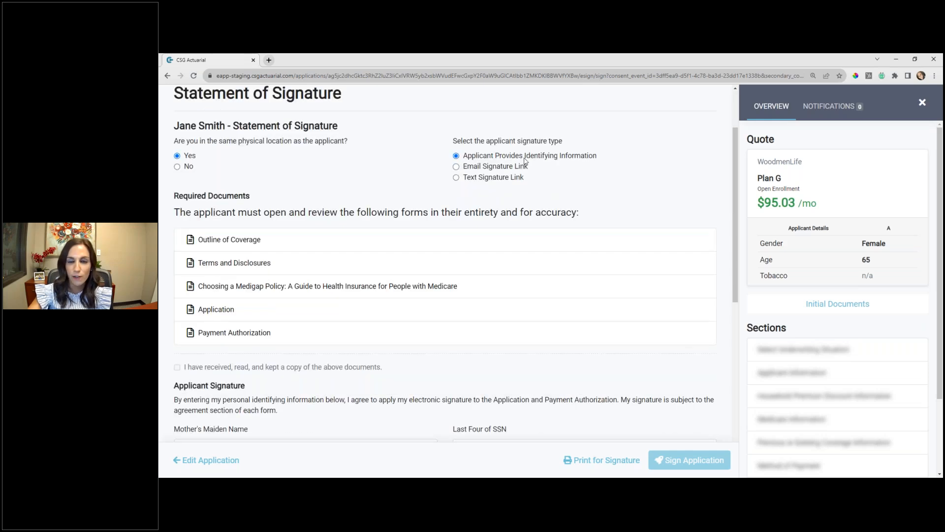
{"action": "left_click", "coordinate": [226, 241]}
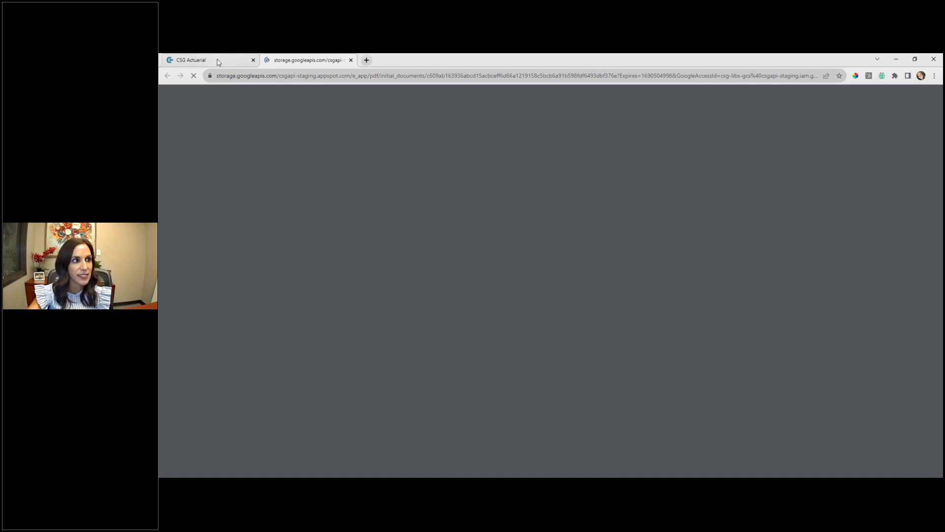
{"action": "left_click", "coordinate": [217, 59]}
{"action": "left_click", "coordinate": [222, 262]}
{"action": "left_click", "coordinate": [217, 59]}
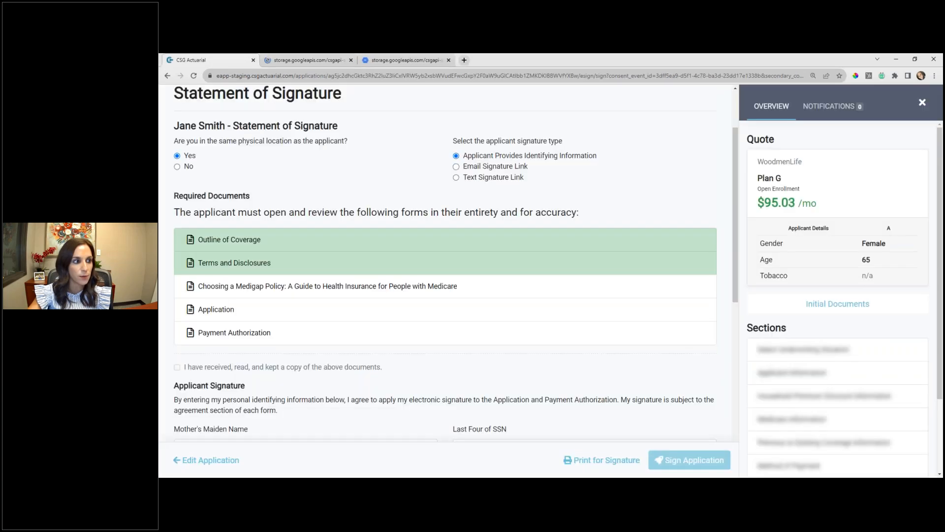
{"action": "left_click", "coordinate": [219, 293]}
{"action": "left_click", "coordinate": [224, 59]}
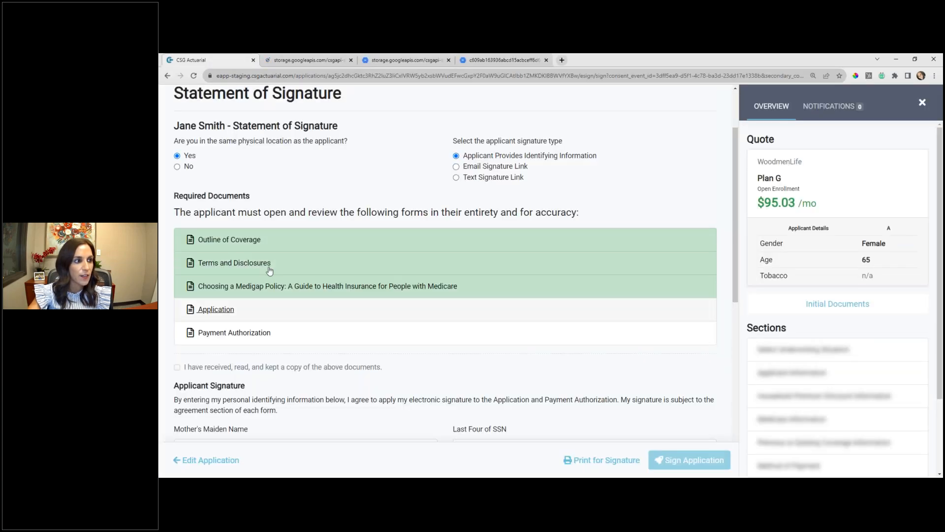
{"action": "left_click", "coordinate": [220, 310]}
{"action": "left_click", "coordinate": [217, 59]}
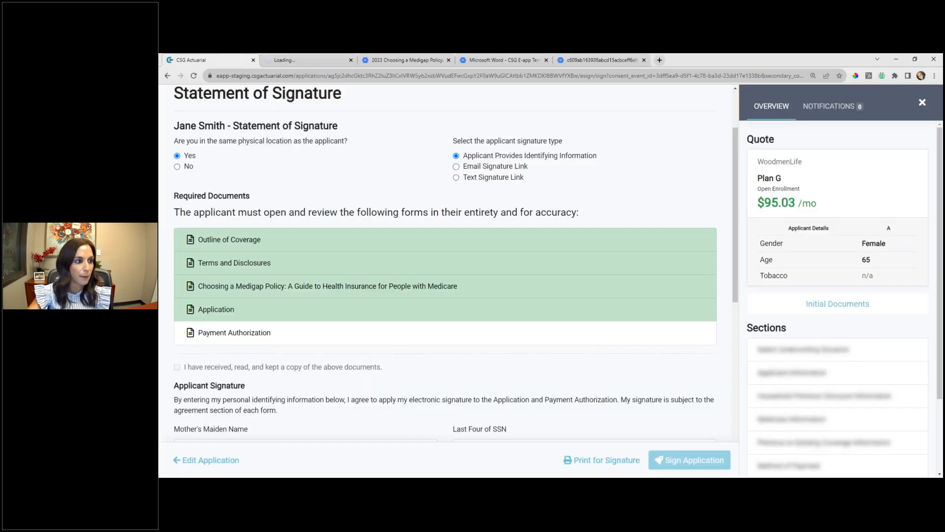
{"action": "left_click", "coordinate": [215, 333]}
{"action": "left_click", "coordinate": [217, 59]}
- Look over the completed application PDF, and confirm on the signature page that the documents were received, read and kept
{"action": "left_click", "coordinate": [407, 61]}
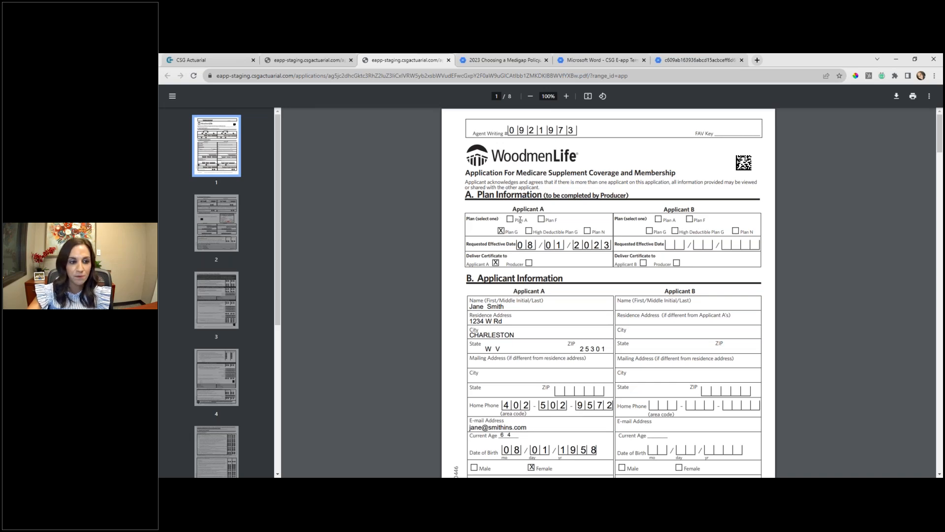
{"action": "left_click", "coordinate": [216, 58]}
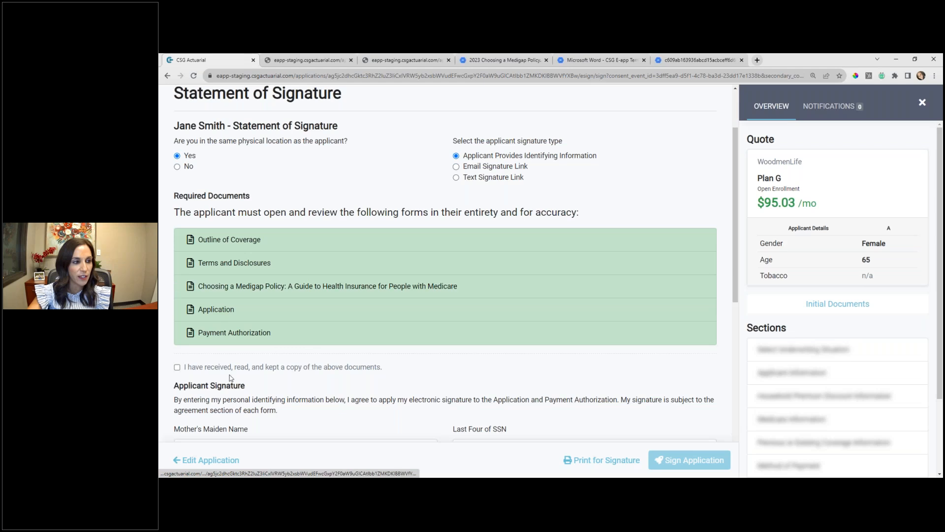
{"action": "left_click", "coordinate": [178, 368]}
- In the Applicant Signature section, enter the applicant's mother's maiden name and the last four digits of the SSN
{"action": "scroll", "coordinate": [222, 289], "scroll_direction": "down", "scroll_amount": 2}
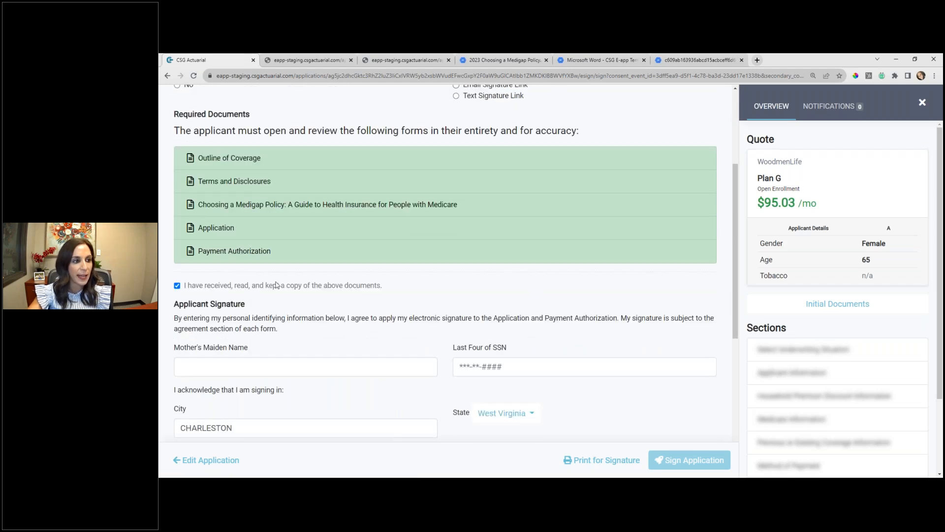
{"action": "scroll", "coordinate": [275, 285], "scroll_direction": "down", "scroll_amount": 1}
{"action": "scroll", "coordinate": [373, 252], "scroll_direction": "down", "scroll_amount": 2}
{"action": "left_click", "coordinate": [205, 248]}
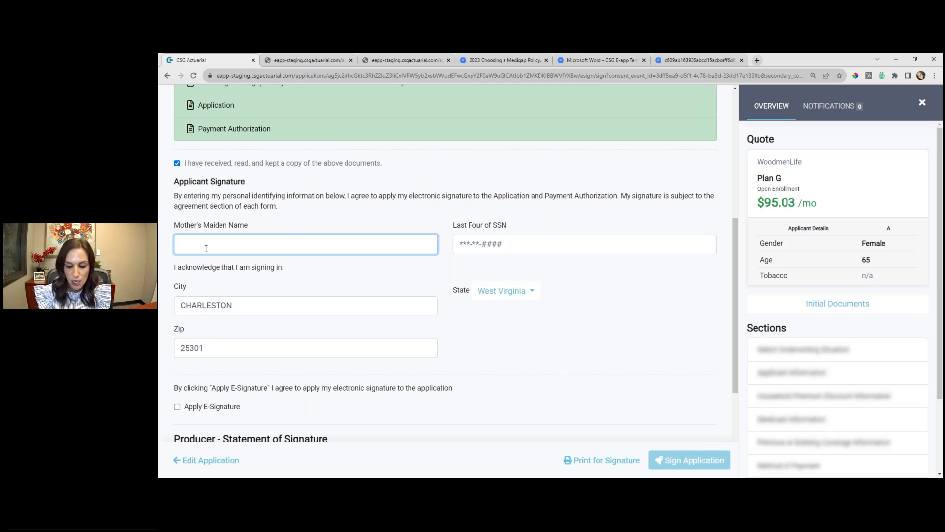
{"action": "type", "text": "Wilson"}
{"action": "key", "text": "Tab"}
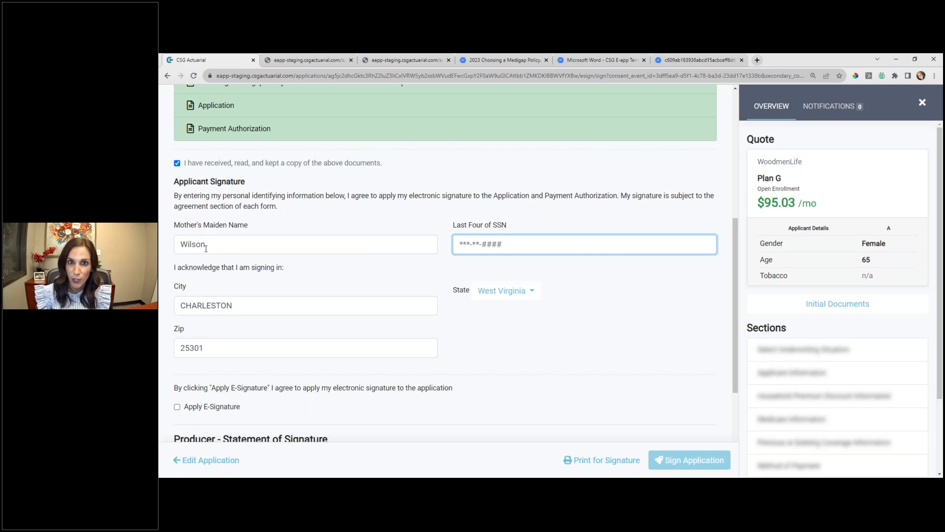
{"action": "type", "text": "1234"}
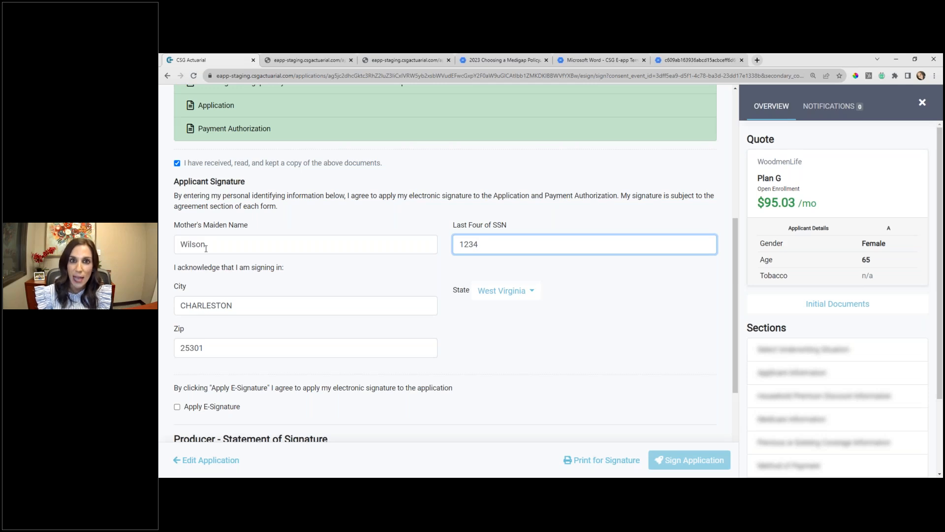
- Apply the e-signature for both the applicant and the producer, and sign the application
{"action": "scroll", "coordinate": [295, 295], "scroll_direction": "down", "scroll_amount": 1}
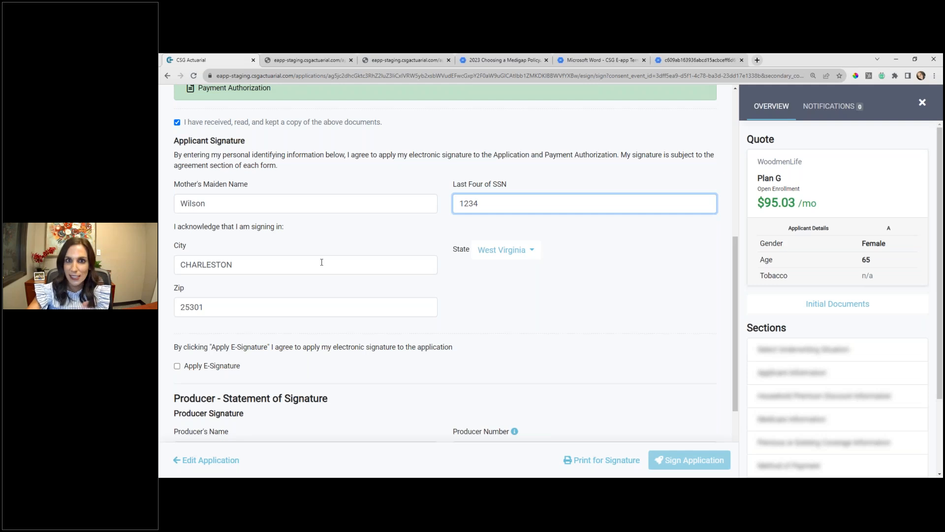
{"action": "scroll", "coordinate": [340, 266], "scroll_direction": "down", "scroll_amount": 2}
{"action": "left_click", "coordinate": [177, 284]}
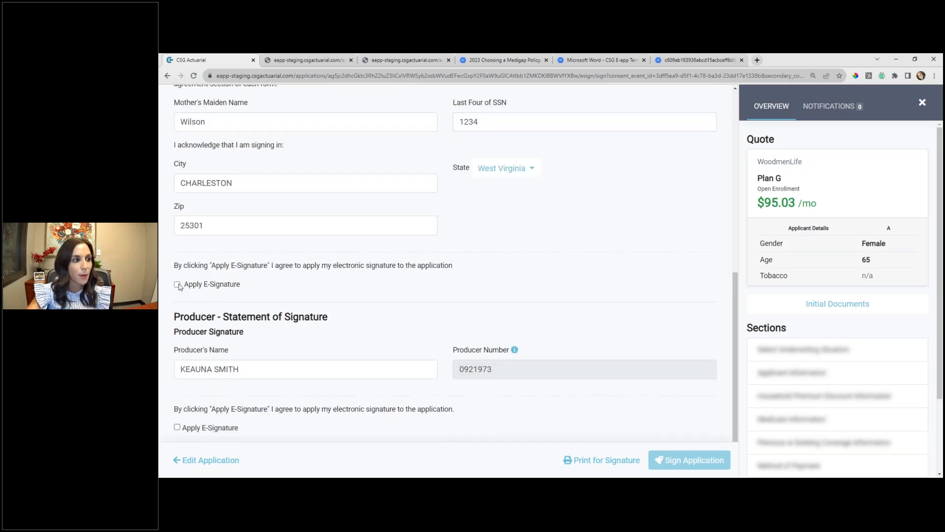
{"action": "scroll", "coordinate": [360, 291], "scroll_direction": "down", "scroll_amount": 1}
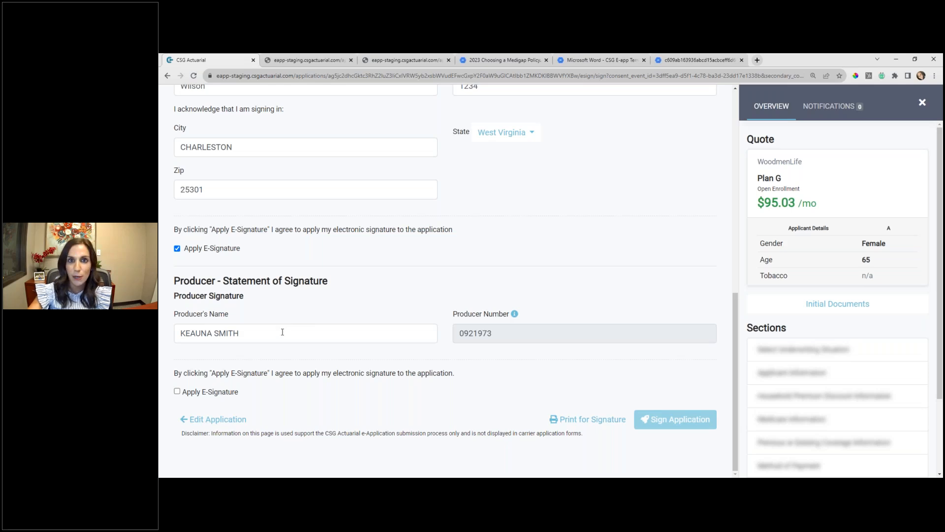
{"action": "left_click", "coordinate": [178, 392]}
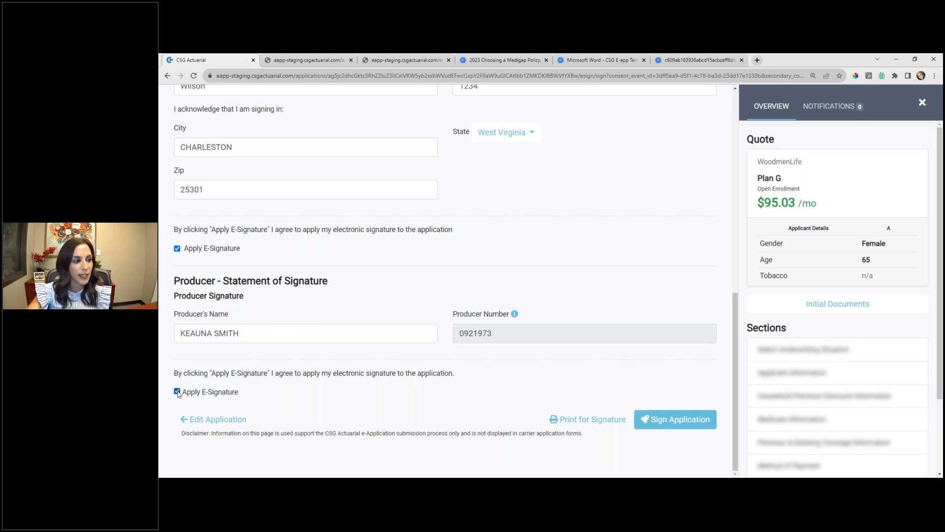
{"action": "left_click", "coordinate": [690, 420]}
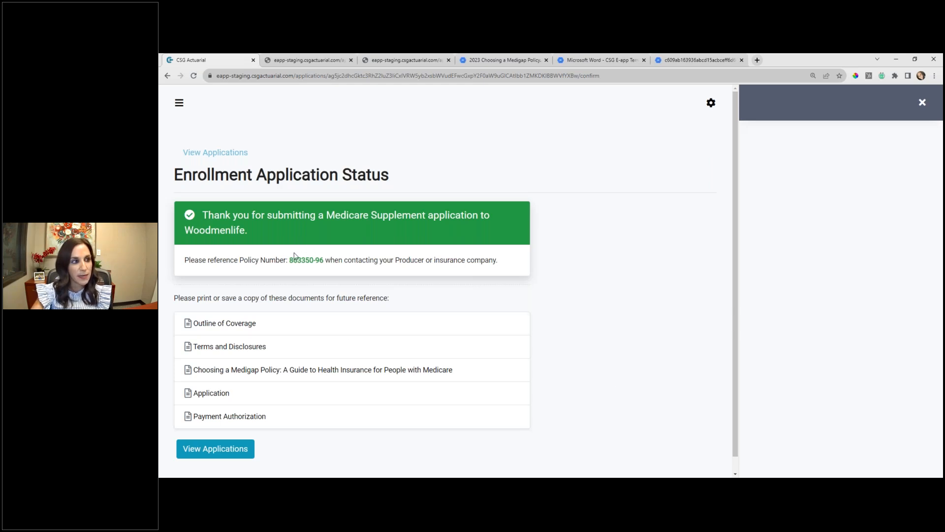
- Check the policy number on the submission confirmation, and return to the applications list
{"action": "left_click_drag", "start_coordinate": [289, 260], "coordinate": [324, 261]}
{"action": "left_click", "coordinate": [327, 270]}
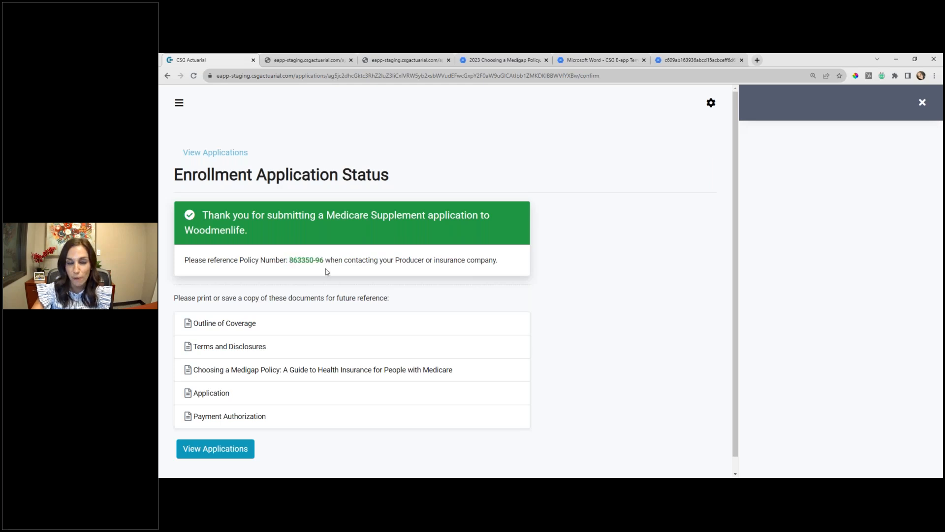
{"action": "left_click", "coordinate": [228, 452]}
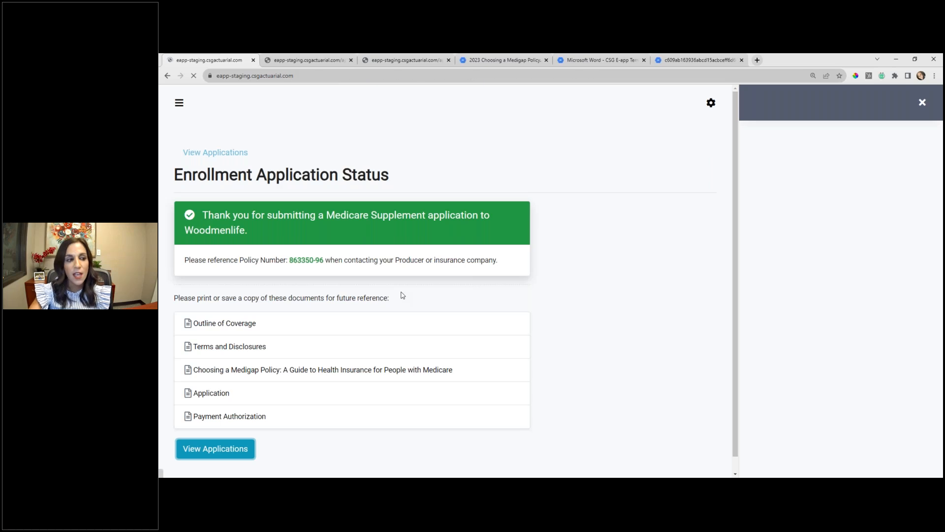
- Open the incomplete WoodmenLife Plan G application for editing, and close the five leftover document pages
{"action": "scroll", "coordinate": [558, 334], "scroll_direction": "down", "scroll_amount": 2}
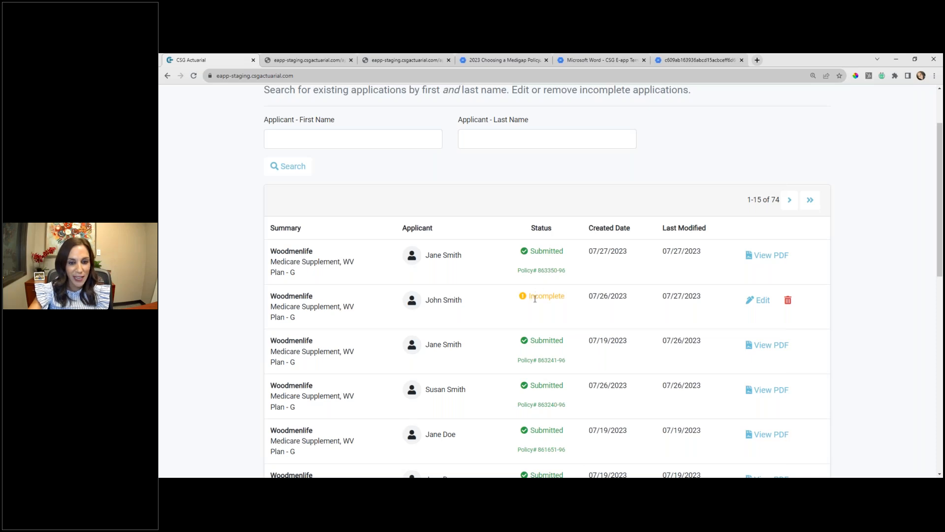
{"action": "left_click", "coordinate": [764, 305]}
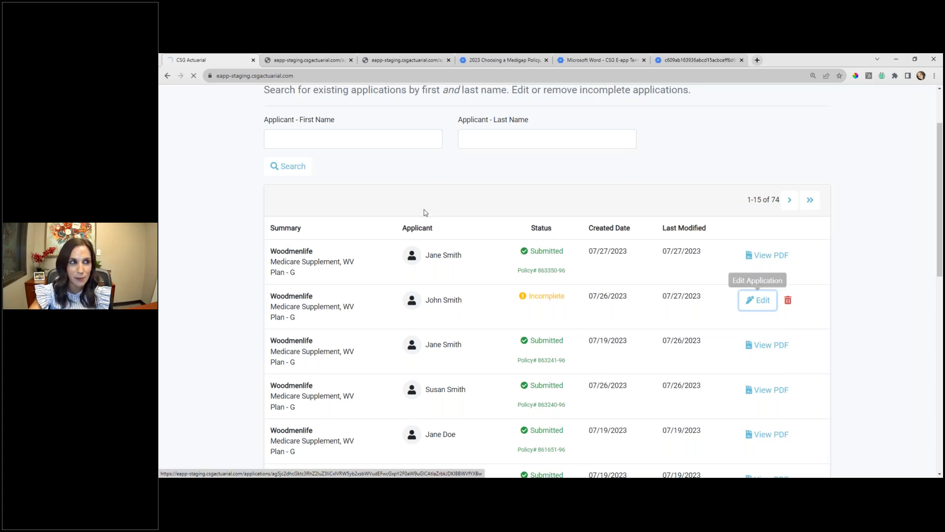
{"action": "left_click", "coordinate": [352, 60]}
{"action": "left_click", "coordinate": [351, 60]}
{"action": "left_click", "coordinate": [352, 60]}
{"action": "left_click", "coordinate": [352, 60]}
{"action": "left_click", "coordinate": [352, 60]}
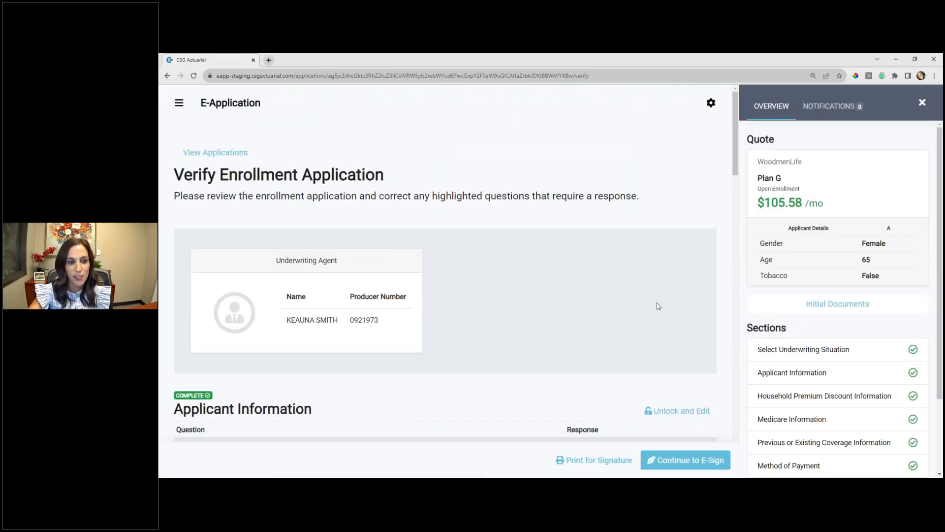
- Check the applicant's e-mail address in the Applicant Information responses, and continue to e-sign
{"action": "scroll", "coordinate": [659, 306], "scroll_direction": "down", "scroll_amount": 6}
{"action": "left_click_drag", "start_coordinate": [654, 296], "coordinate": [566, 295]}
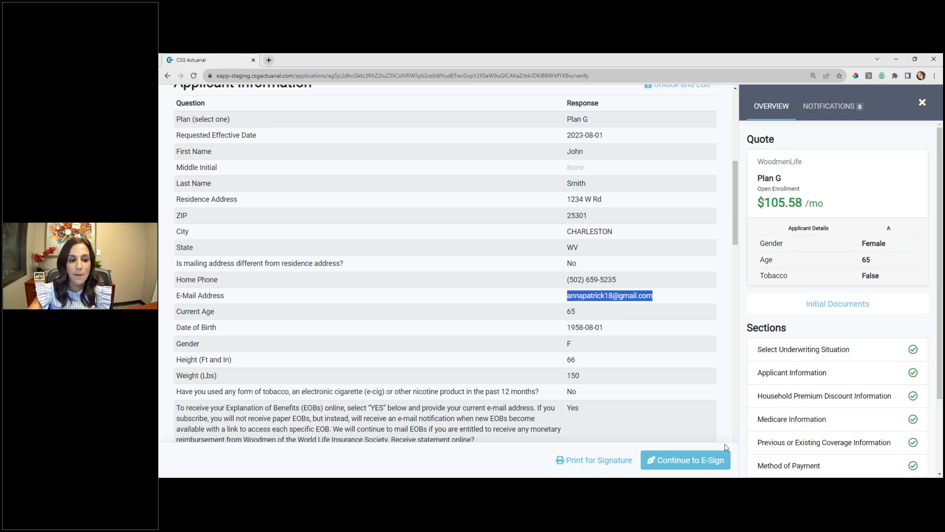
{"action": "left_click", "coordinate": [714, 463]}
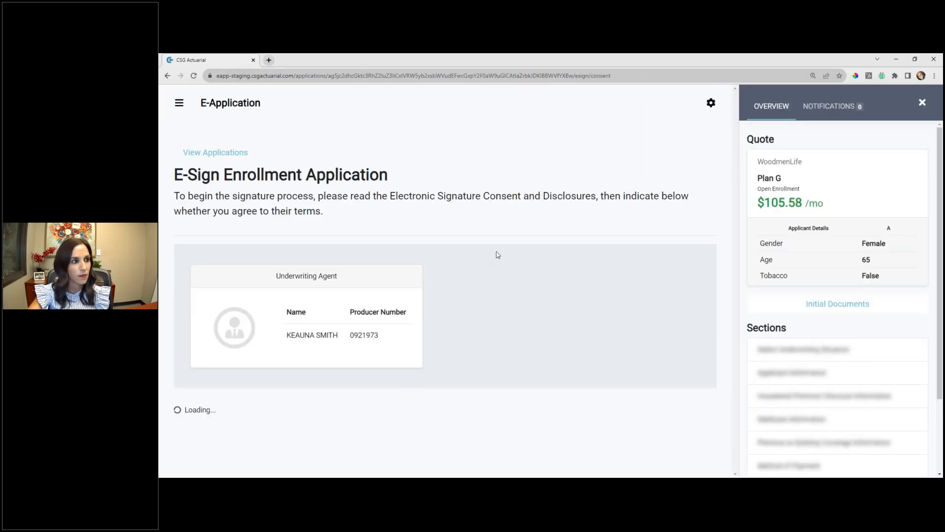
- Agree to the Electronic Signature Consent and Disclosures for this application, and proceed to its Statement of Signature
{"action": "scroll", "coordinate": [443, 296], "scroll_direction": "down", "scroll_amount": 5}
{"action": "left_click", "coordinate": [203, 365]}
{"action": "left_click", "coordinate": [674, 414]}
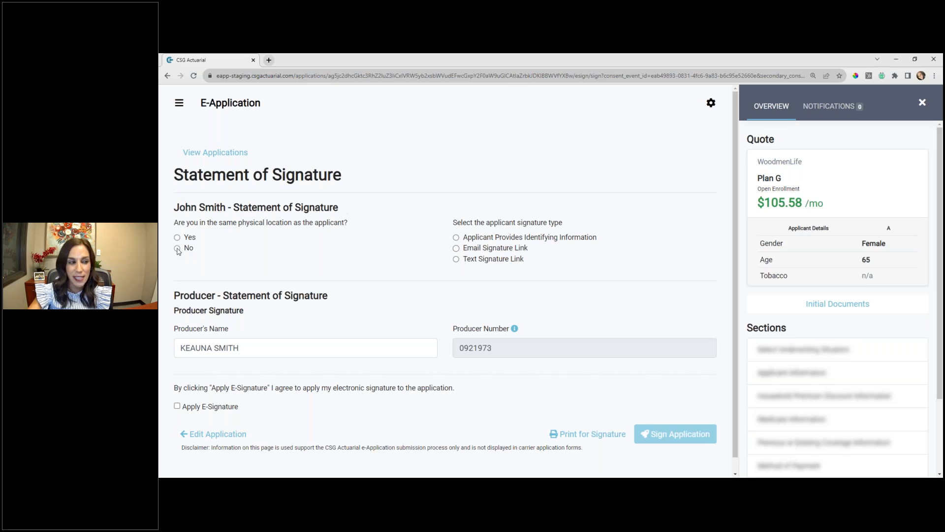
- Answer No to same physical location as the applicant, and choose Email Signature Link as the signature type
{"action": "left_click", "coordinate": [178, 249]}
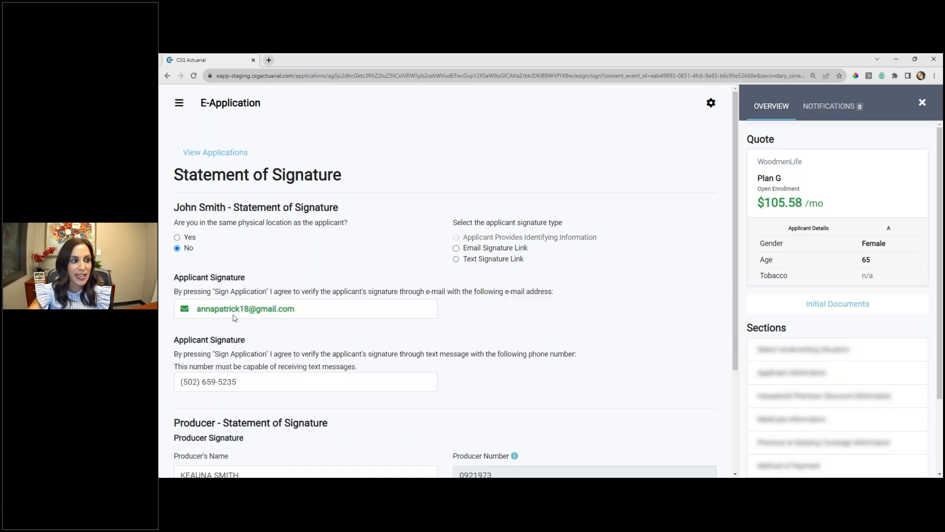
{"action": "left_click", "coordinate": [459, 252]}
{"action": "scroll", "coordinate": [515, 266], "scroll_direction": "down", "scroll_amount": 2}
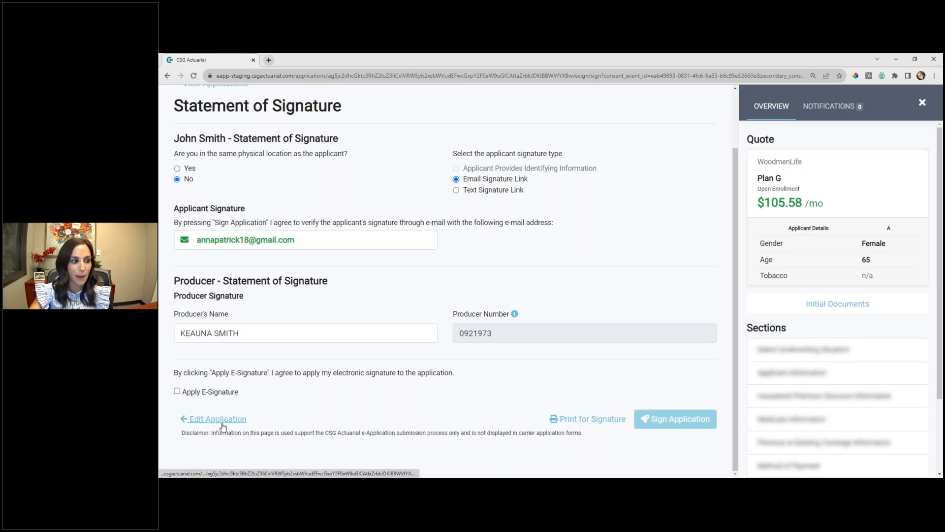
- Try the Text Signature Link option, replacing the applicant's phone number with another number for the text message
{"action": "left_click", "coordinate": [456, 190]}
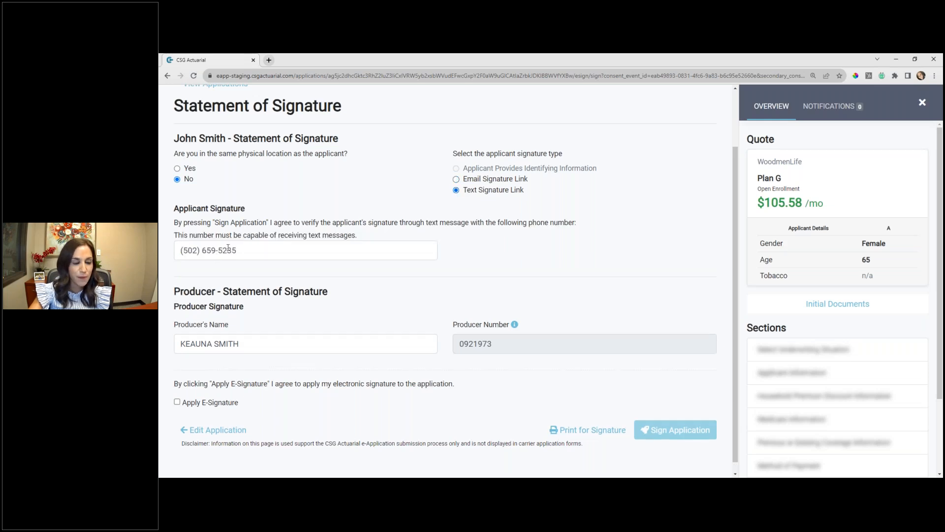
{"action": "left_click_drag", "start_coordinate": [251, 251], "coordinate": [160, 238]}
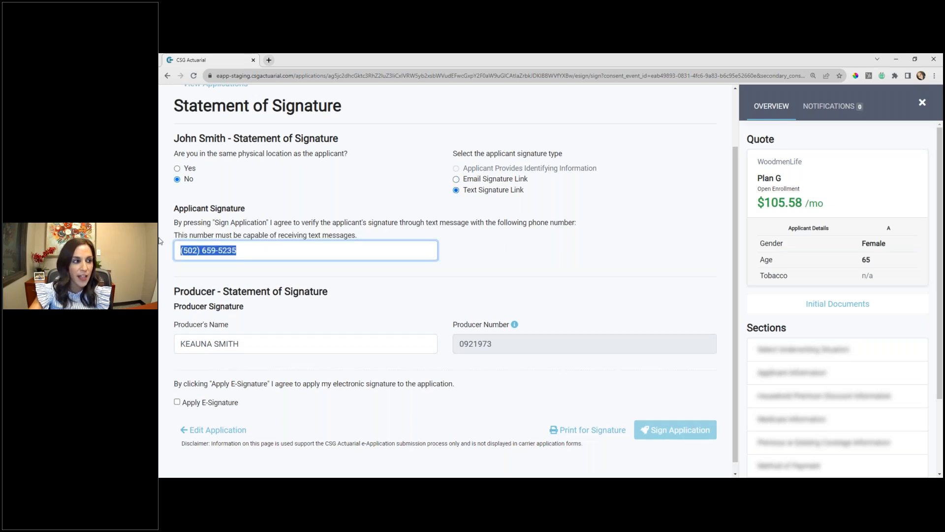
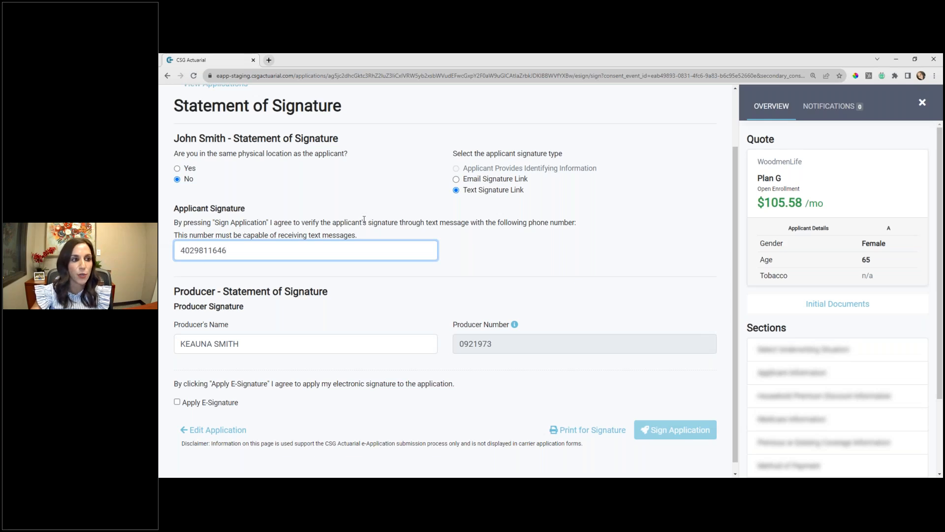
- Choose Email Signature Link, sign the application with the producer's e-signature, and return to the applications list
{"action": "left_click", "coordinate": [456, 179]}
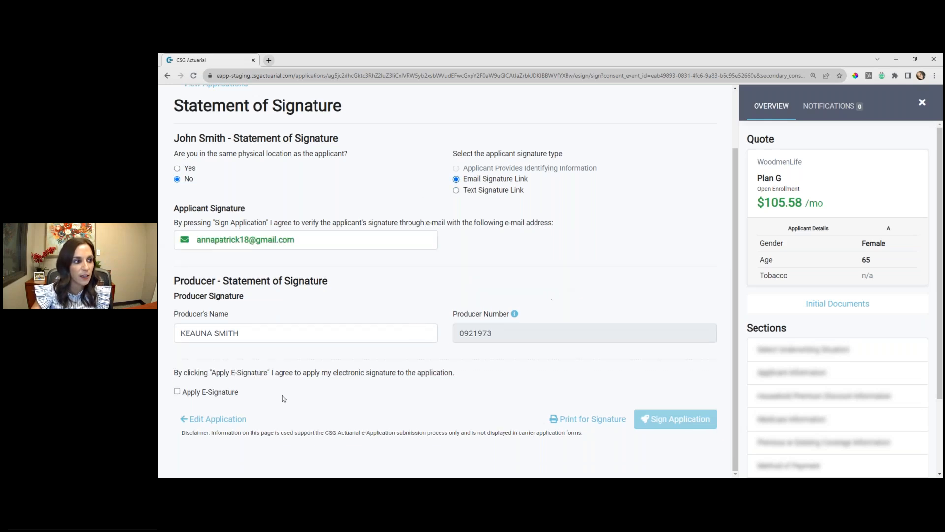
{"action": "left_click", "coordinate": [176, 391]}
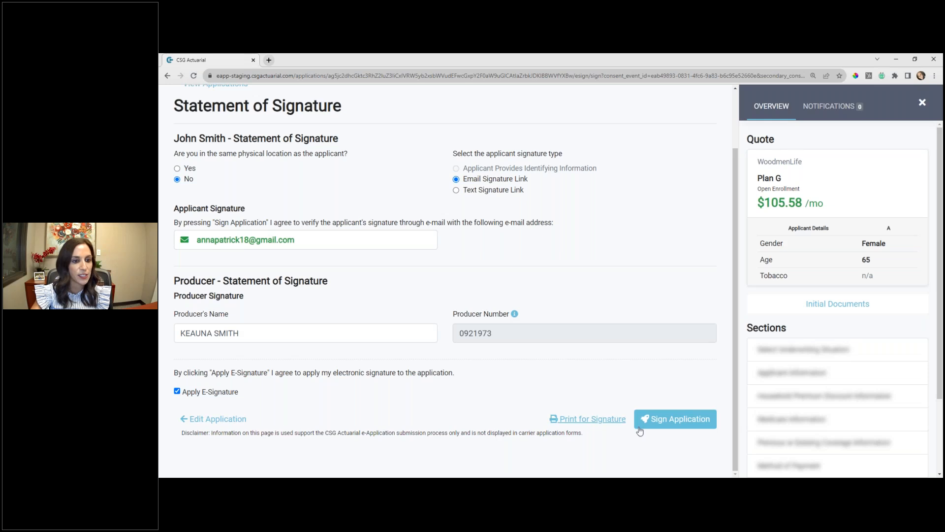
{"action": "left_click", "coordinate": [672, 420]}
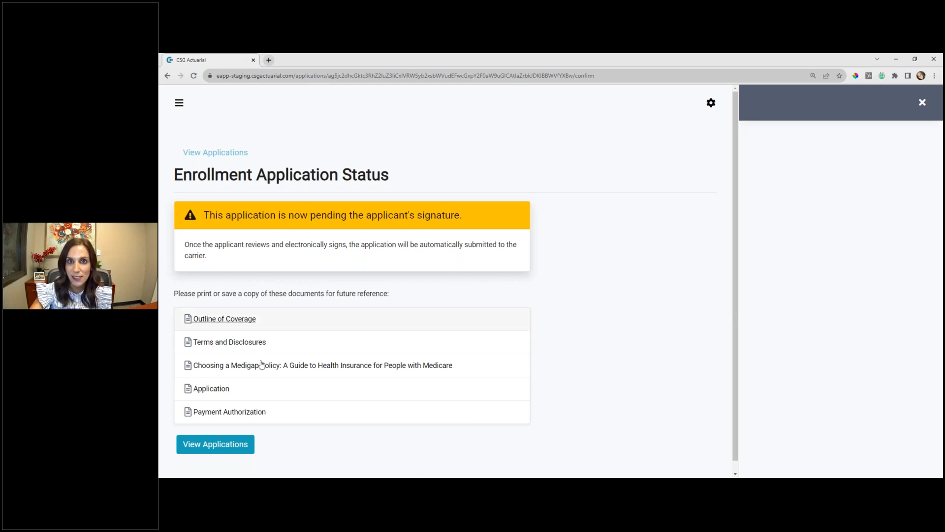
{"action": "left_click", "coordinate": [228, 449]}
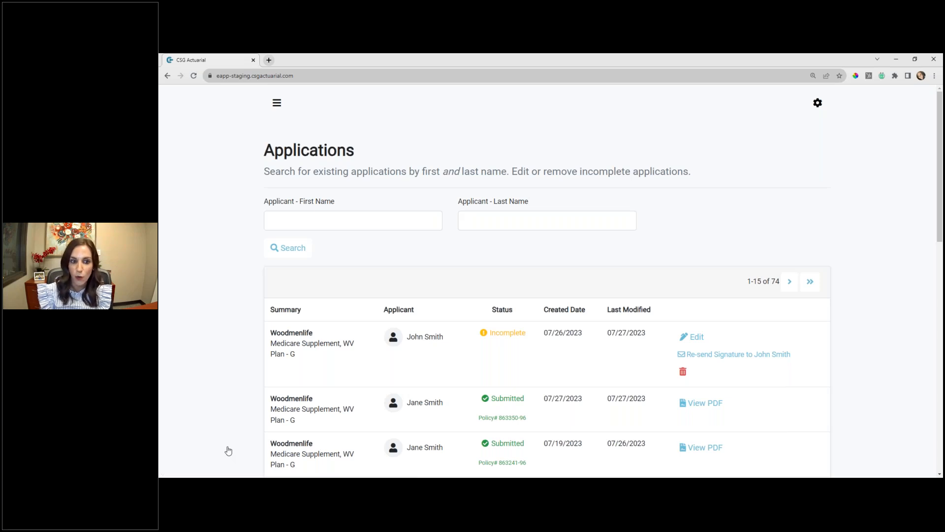
- In the WoodmenLife verification email in Gmail, copy the verification code and open the applicant signature verification page
{"action": "scroll", "coordinate": [721, 363], "scroll_direction": "down", "scroll_amount": 2}
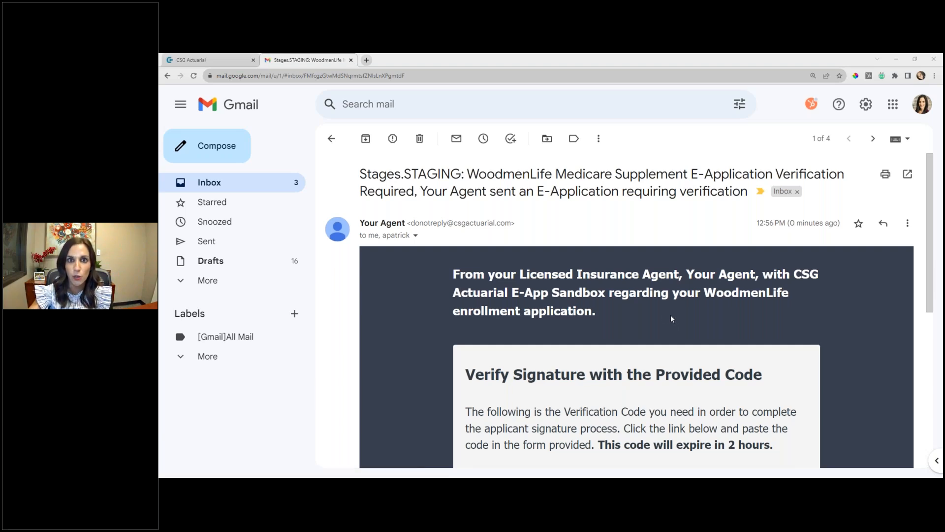
{"action": "scroll", "coordinate": [718, 300], "scroll_direction": "down", "scroll_amount": 2}
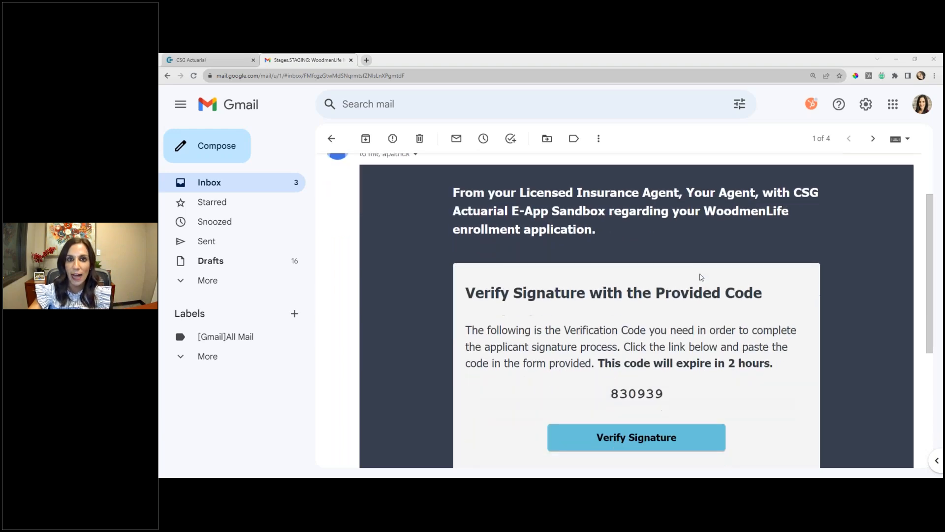
{"action": "scroll", "coordinate": [708, 276], "scroll_direction": "down", "scroll_amount": 2}
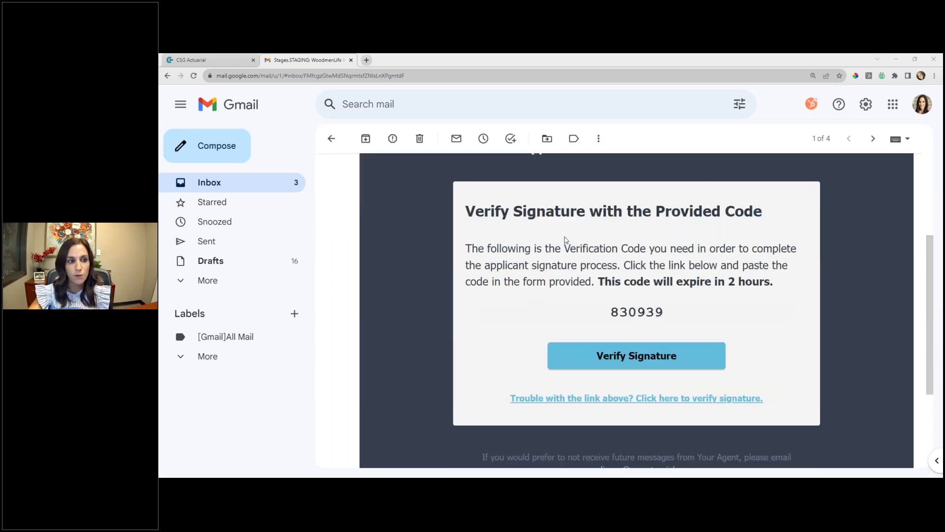
{"action": "scroll", "coordinate": [657, 179], "scroll_direction": "up", "scroll_amount": 4}
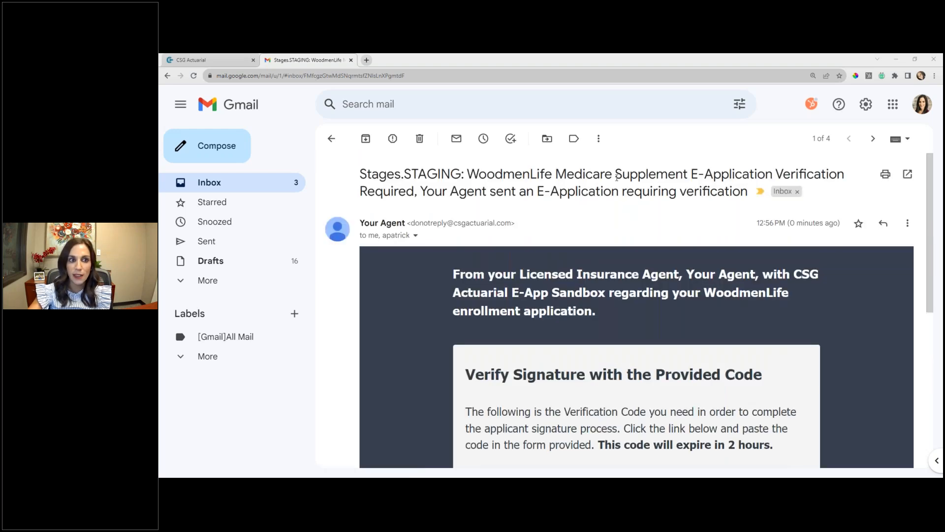
{"action": "scroll", "coordinate": [715, 178], "scroll_direction": "down", "scroll_amount": 4}
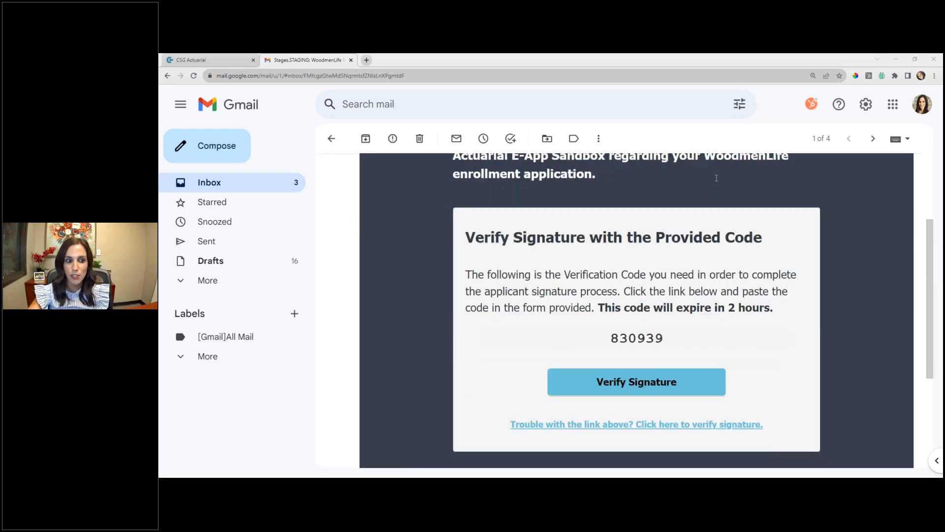
{"action": "left_click_drag", "start_coordinate": [666, 312], "coordinate": [611, 313]}
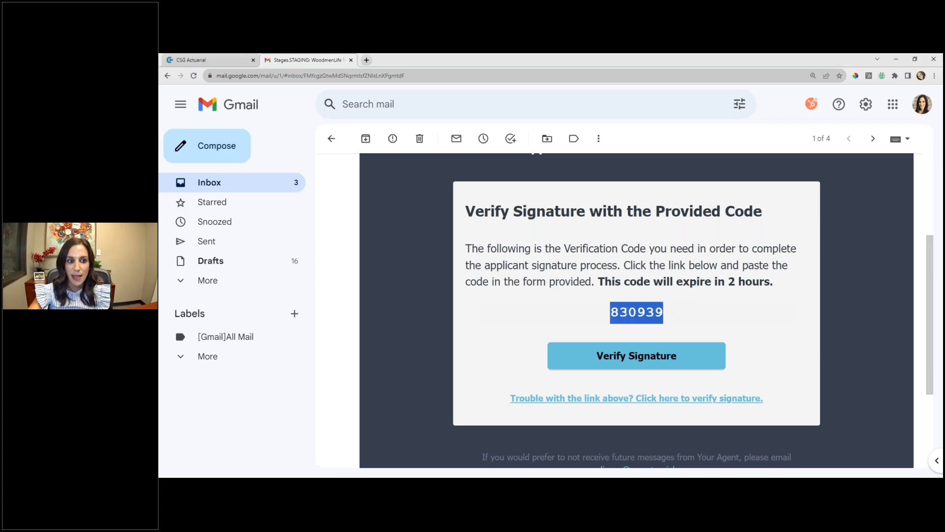
{"action": "right_click", "coordinate": [626, 309]}
{"action": "left_click", "coordinate": [652, 316]}
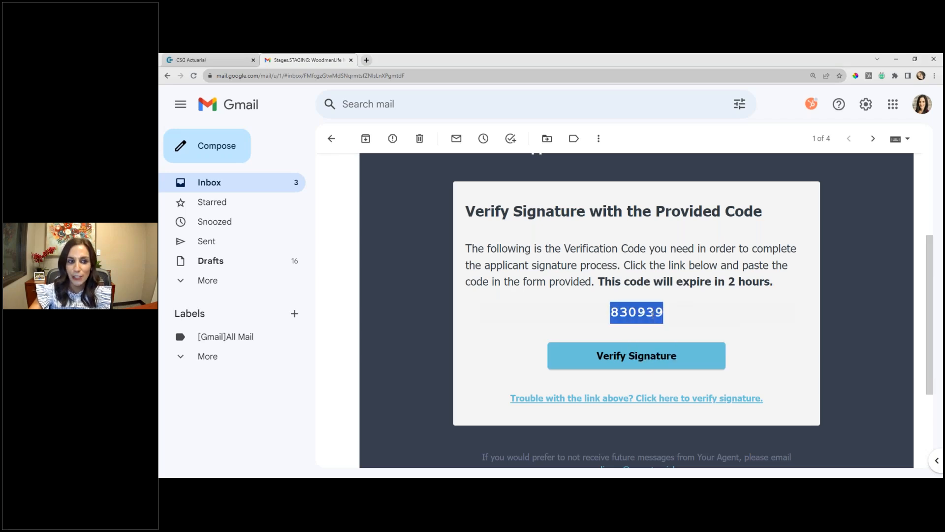
{"action": "left_click", "coordinate": [635, 364]}
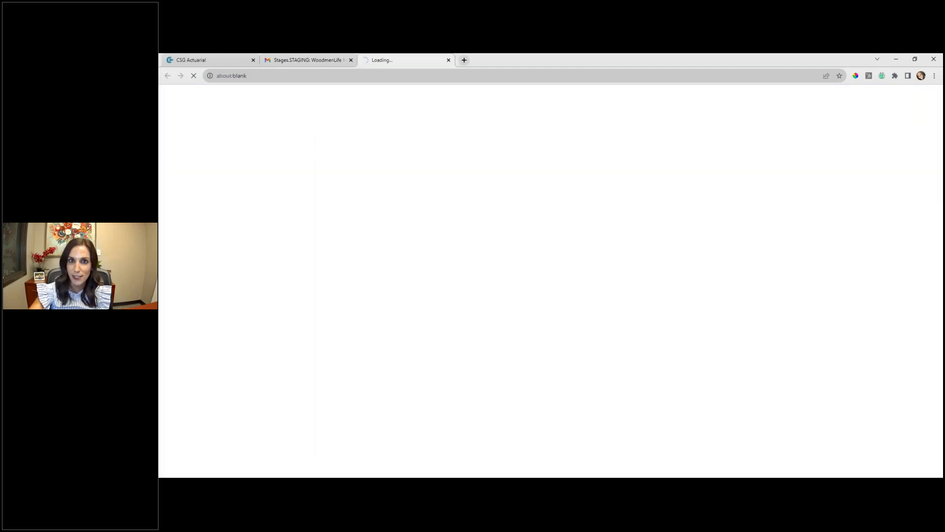
- Paste the emailed verification code, enter the applicant's date of birth, and verify the applicant
{"action": "left_click", "coordinate": [337, 264]}
{"action": "key", "text": "ctrl+v"}
{"action": "left_click", "coordinate": [486, 266]}
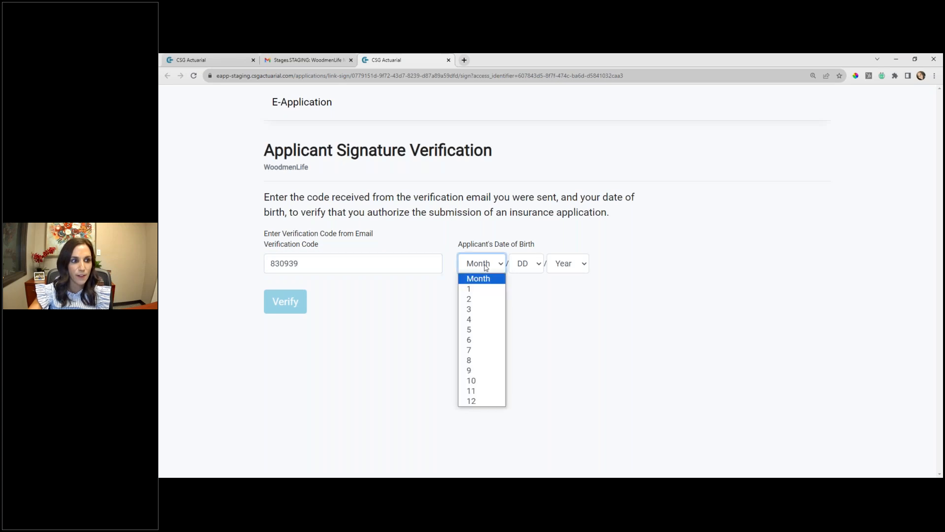
{"action": "left_click", "coordinate": [469, 360]}
{"action": "left_click", "coordinate": [568, 264]}
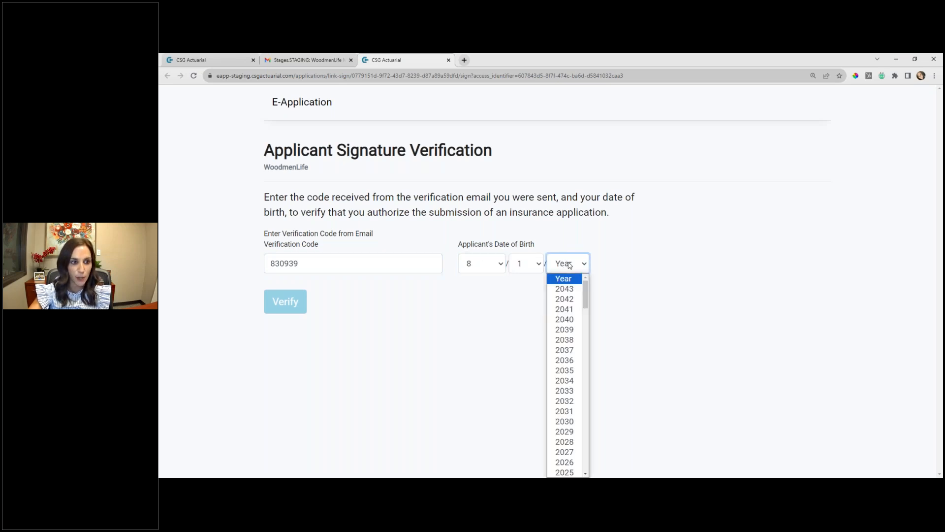
{"action": "key", "text": "Down"}
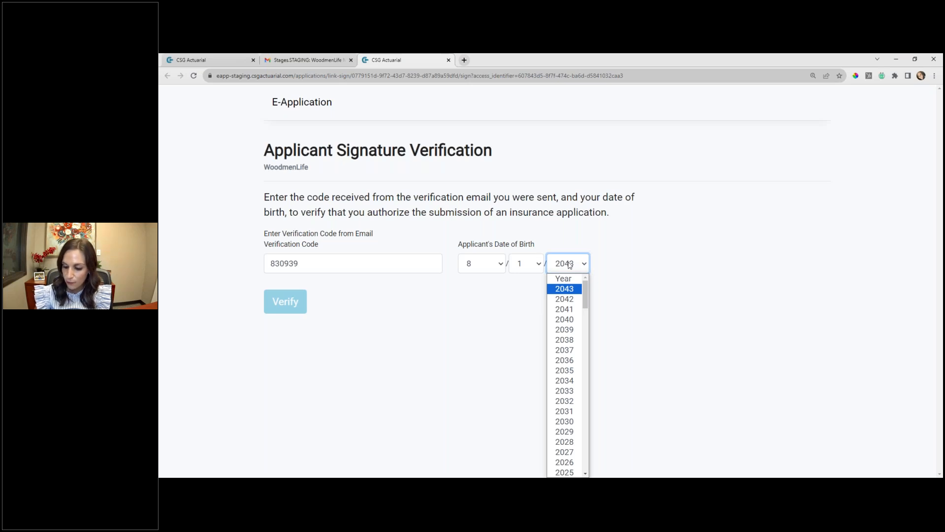
{"action": "type", "text": "1958"}
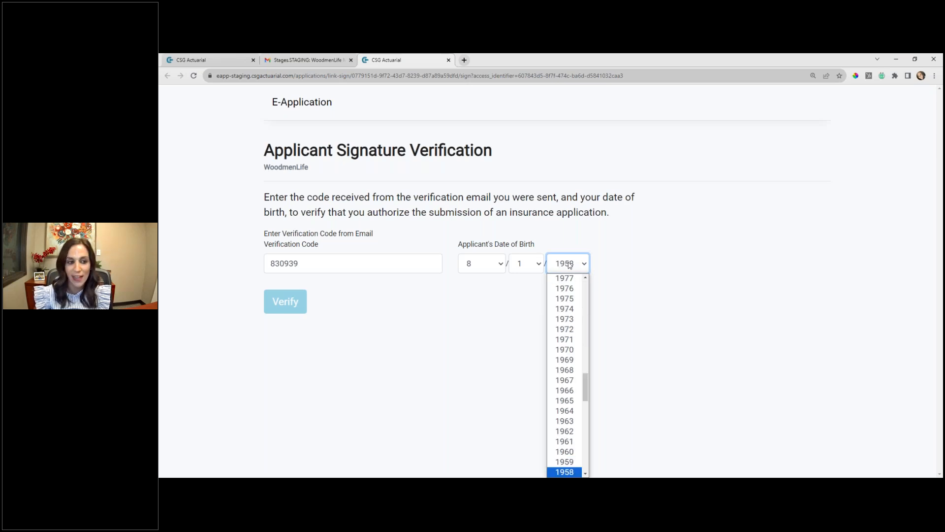
{"action": "left_click", "coordinate": [713, 263]}
{"action": "left_click", "coordinate": [280, 311]}
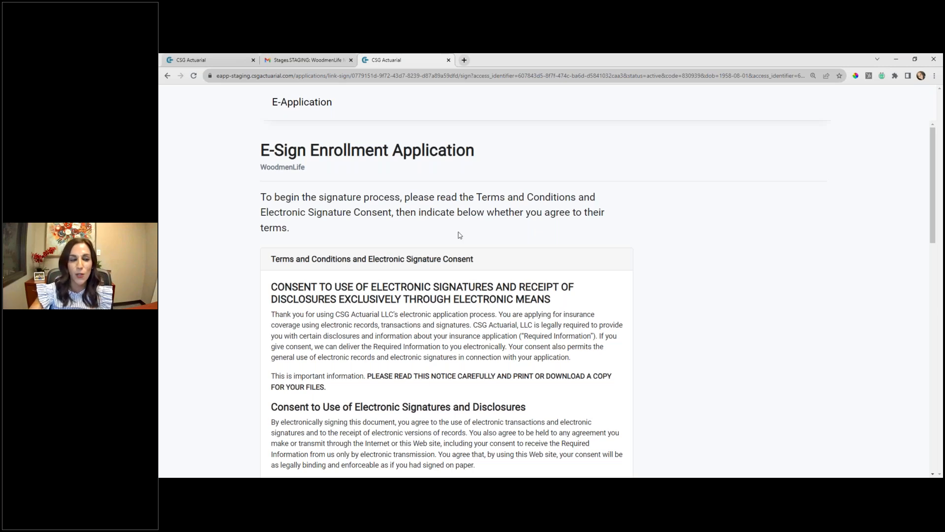
- Review the Terms and Conditions and Electronic Signature Consent as the applicant, and agree to the Statement of Consent
{"action": "scroll", "coordinate": [512, 266], "scroll_direction": "down", "scroll_amount": 4}
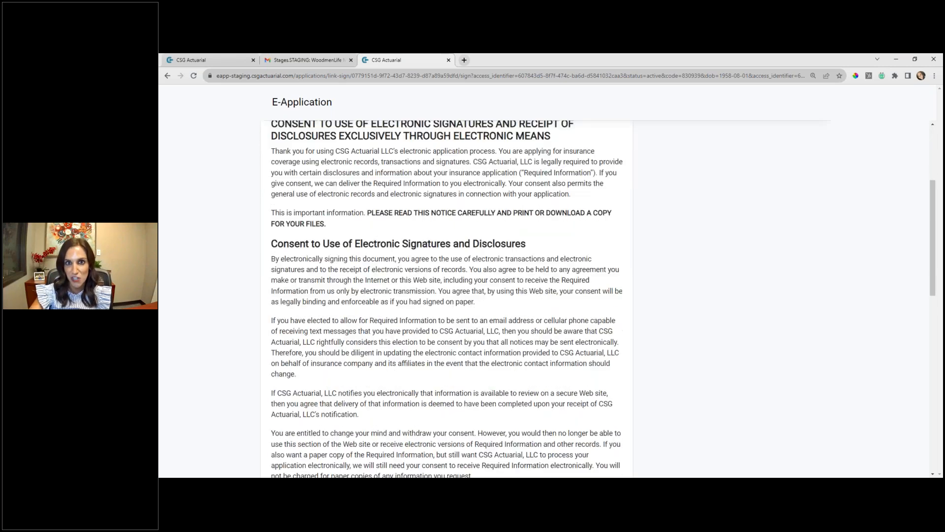
{"action": "scroll", "coordinate": [532, 267], "scroll_direction": "down", "scroll_amount": 10}
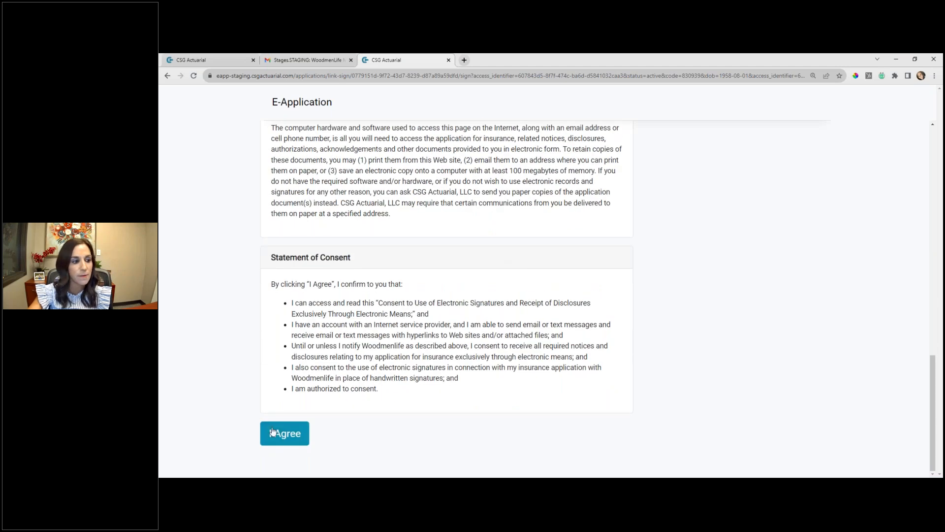
{"action": "left_click", "coordinate": [280, 436]}
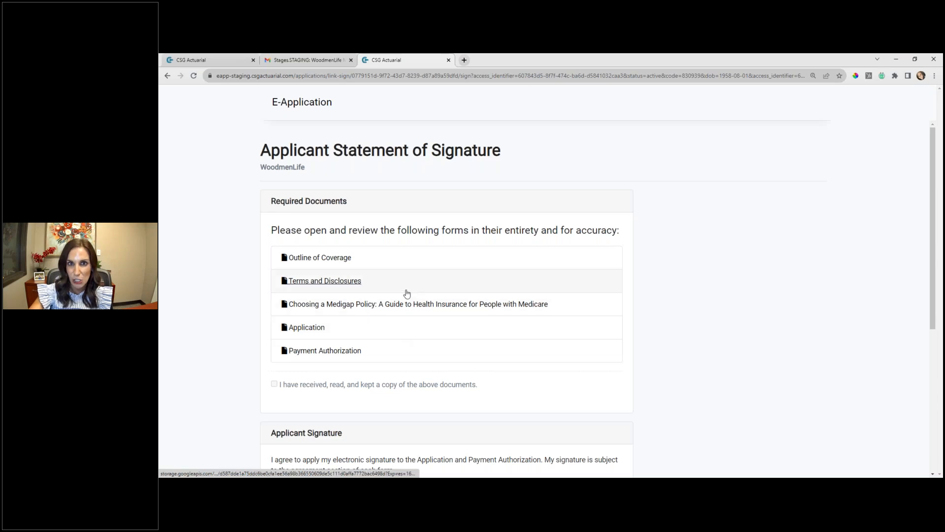
- Open all five required documents, from Outline of Coverage to Payment Authorization, and acknowledge having received, read and kept a copy of them
{"action": "left_click", "coordinate": [321, 260]}
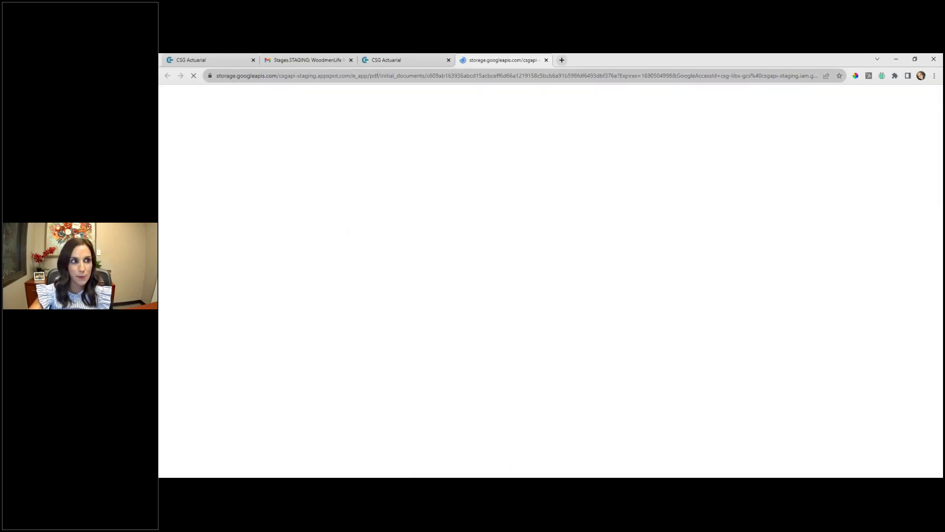
{"action": "left_click", "coordinate": [409, 61]}
{"action": "left_click", "coordinate": [351, 287]}
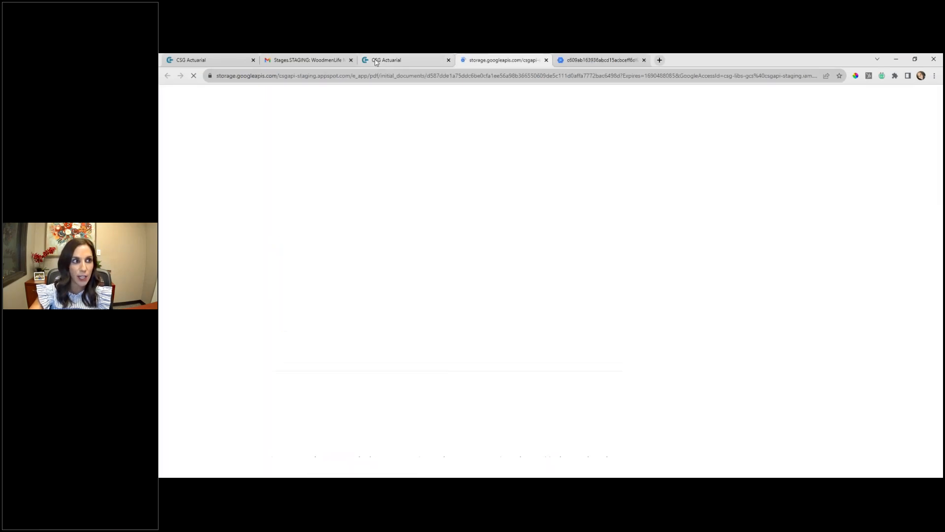
{"action": "left_click", "coordinate": [384, 60]}
{"action": "left_click", "coordinate": [339, 304]}
{"action": "left_click", "coordinate": [383, 59]}
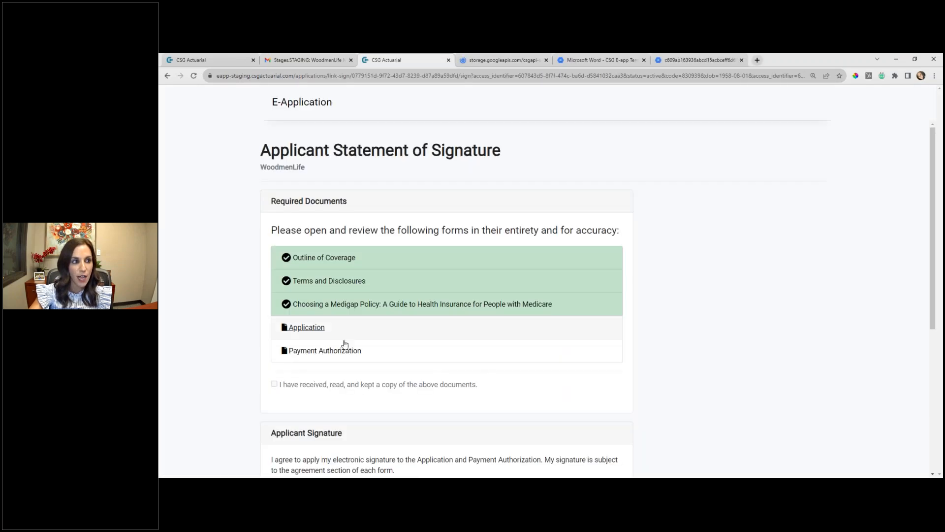
{"action": "left_click", "coordinate": [328, 328]}
{"action": "left_click", "coordinate": [384, 60]}
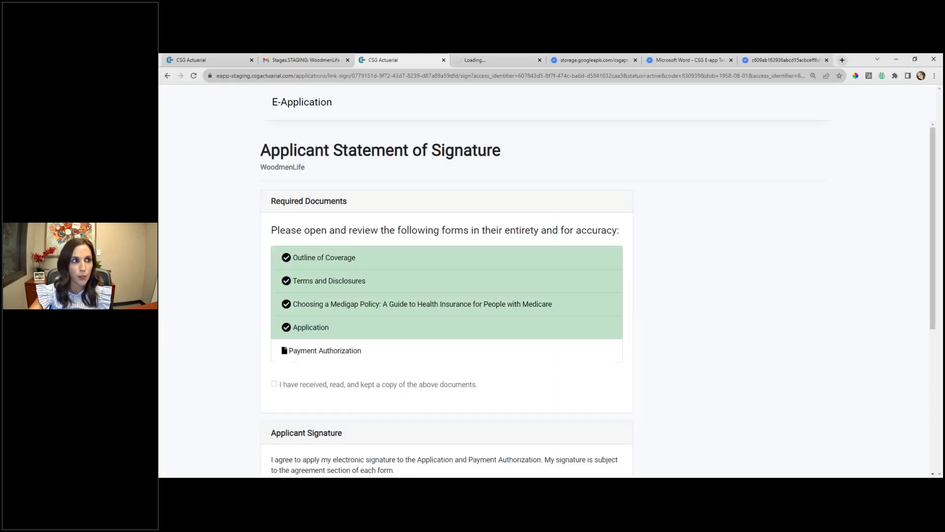
{"action": "left_click", "coordinate": [327, 352]}
{"action": "left_click", "coordinate": [374, 59]}
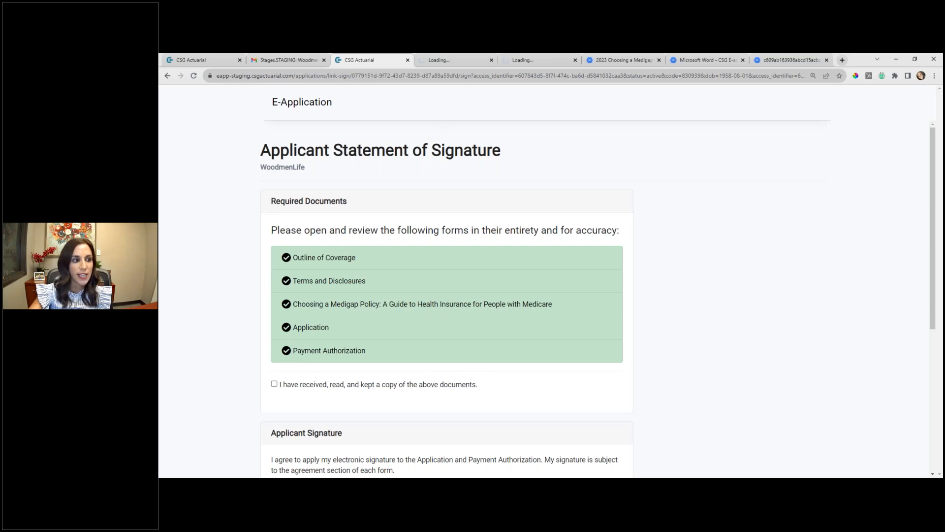
{"action": "left_click", "coordinate": [274, 384]}
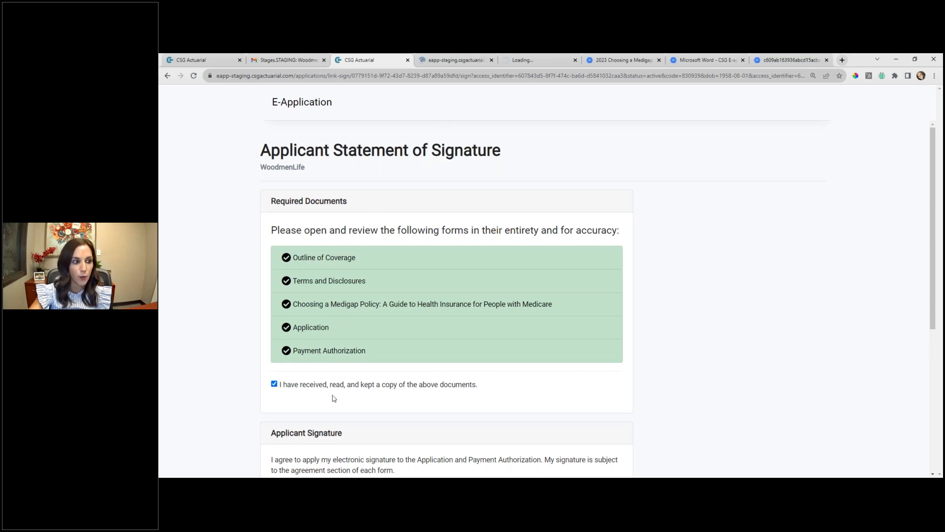
- Set the applicant's signing location to city Omaha, zip 68124 and state Alaska, apply the e-signature, and sign the application
{"action": "scroll", "coordinate": [384, 345], "scroll_direction": "down", "scroll_amount": 2}
{"action": "scroll", "coordinate": [428, 327], "scroll_direction": "down", "scroll_amount": 4}
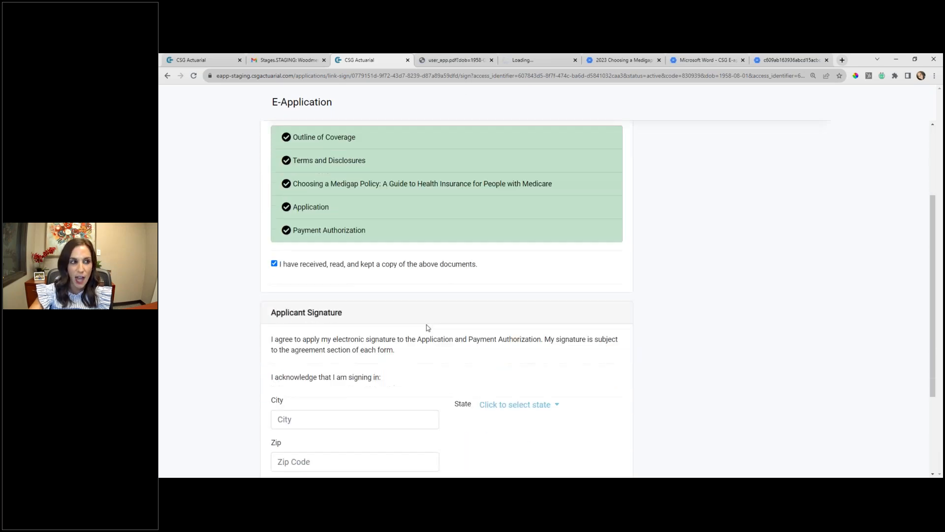
{"action": "left_click", "coordinate": [311, 295]}
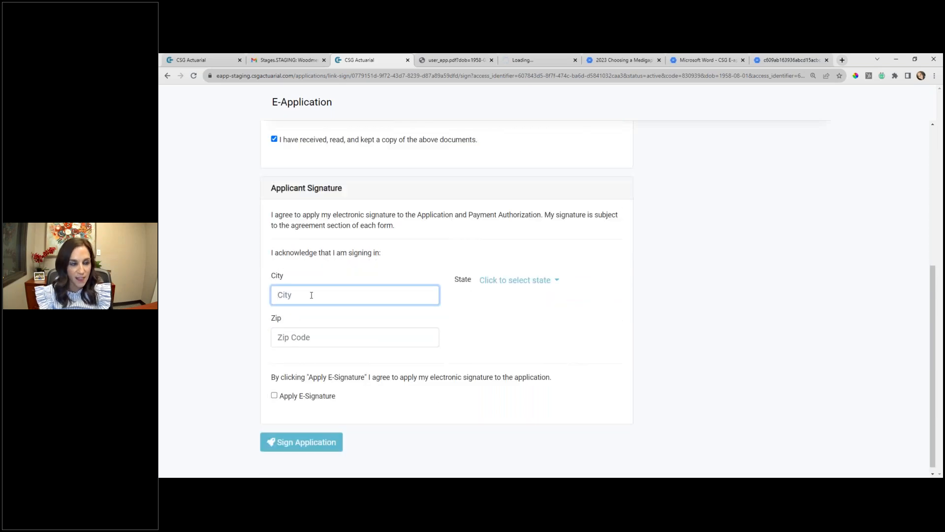
{"action": "type", "text": "Omaha"}
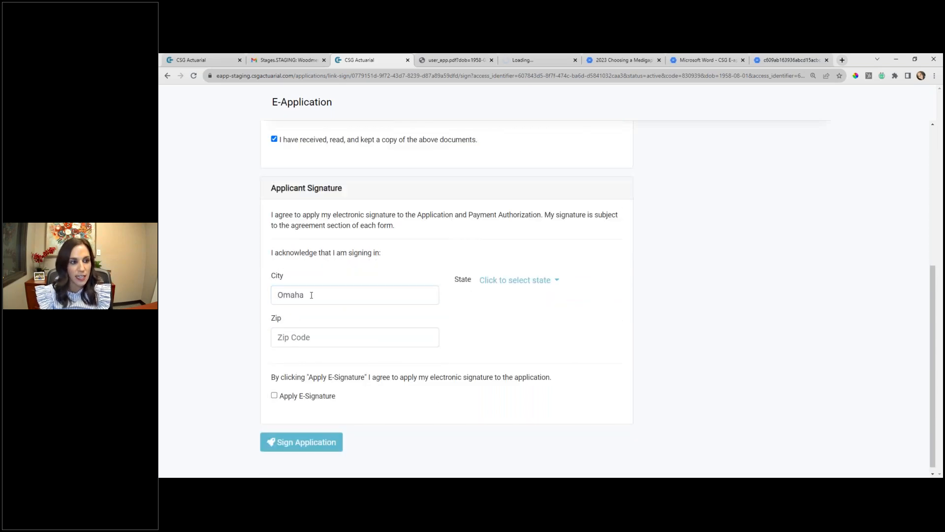
{"action": "left_click", "coordinate": [314, 344]}
{"action": "type", "text": "68124"}
{"action": "left_click", "coordinate": [512, 280]}
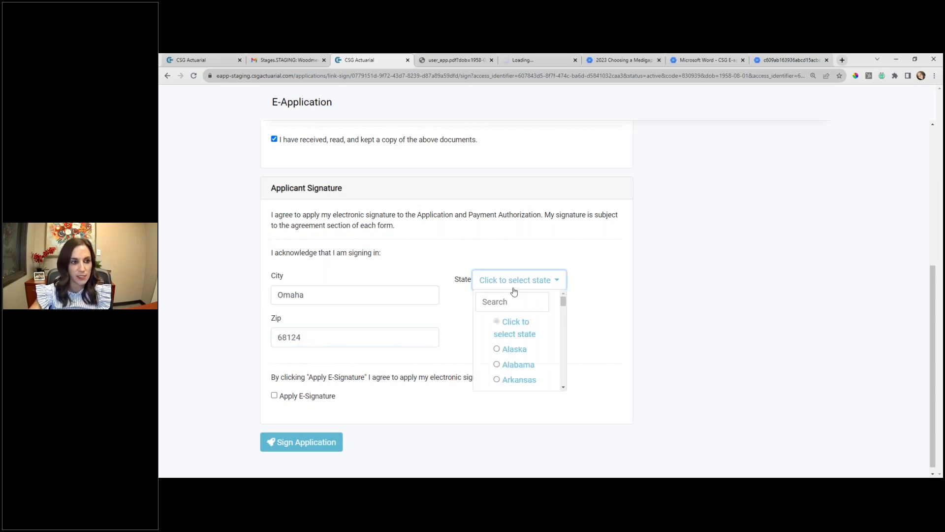
{"action": "left_click", "coordinate": [507, 348]}
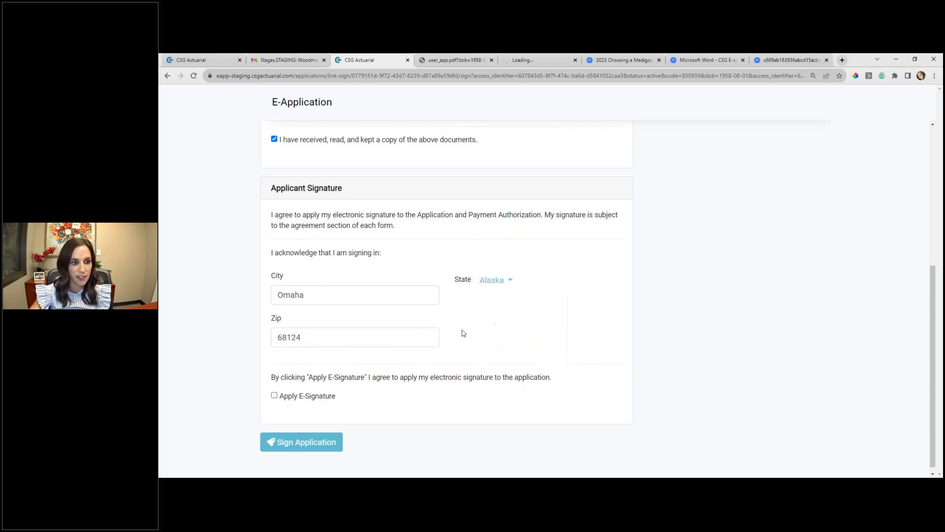
{"action": "left_click", "coordinate": [274, 395]}
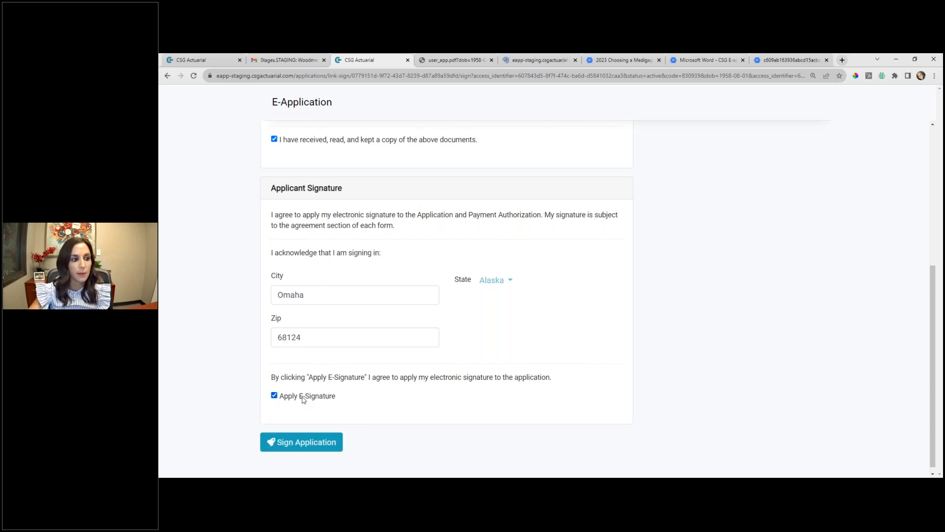
{"action": "left_click", "coordinate": [326, 443]}
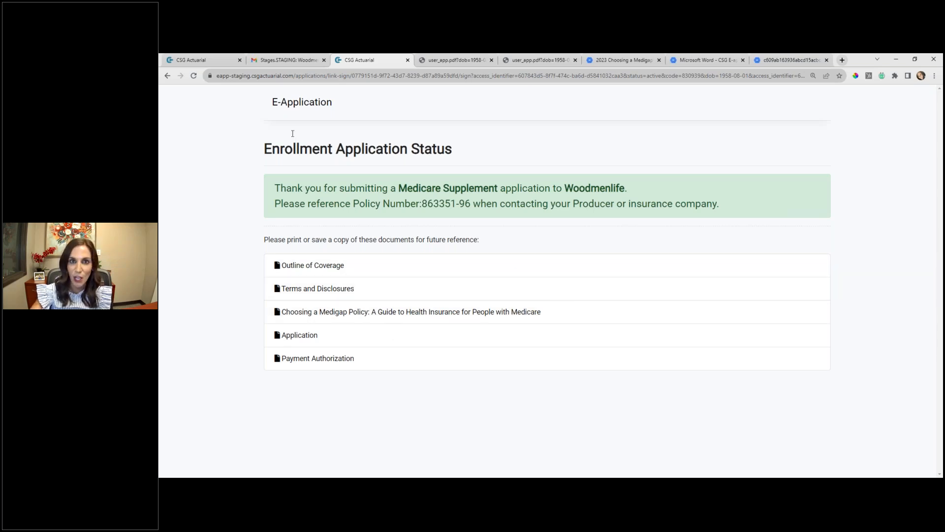
- Return to the producer's applications list and refresh it to check the status of the remotely signed application
{"action": "left_click", "coordinate": [205, 61]}
{"action": "left_click", "coordinate": [194, 77]}
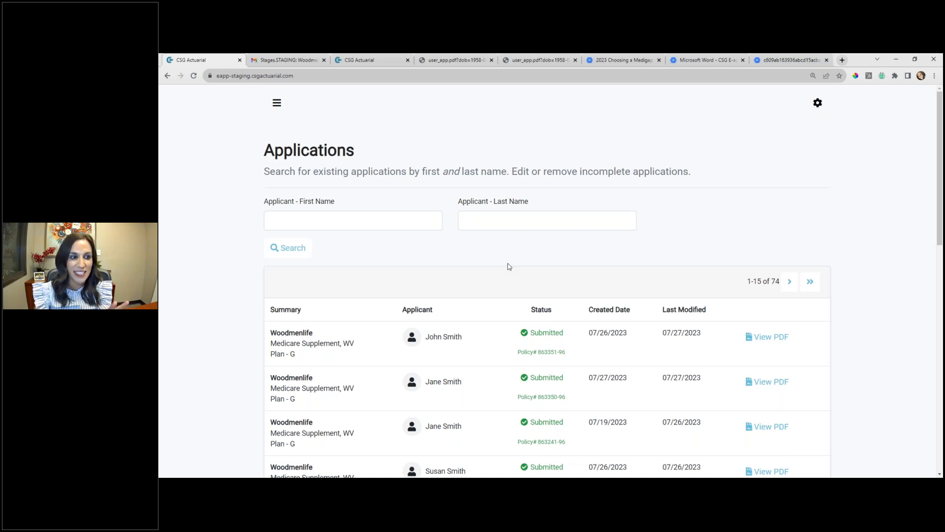
{"action": "scroll", "coordinate": [521, 274], "scroll_direction": "down", "scroll_amount": 2}
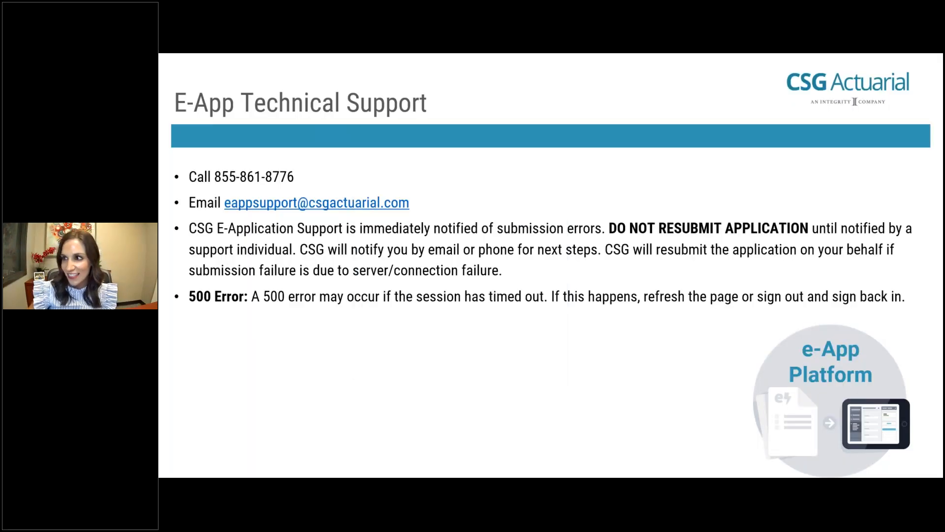
{"action": "key", "text": "Right"}
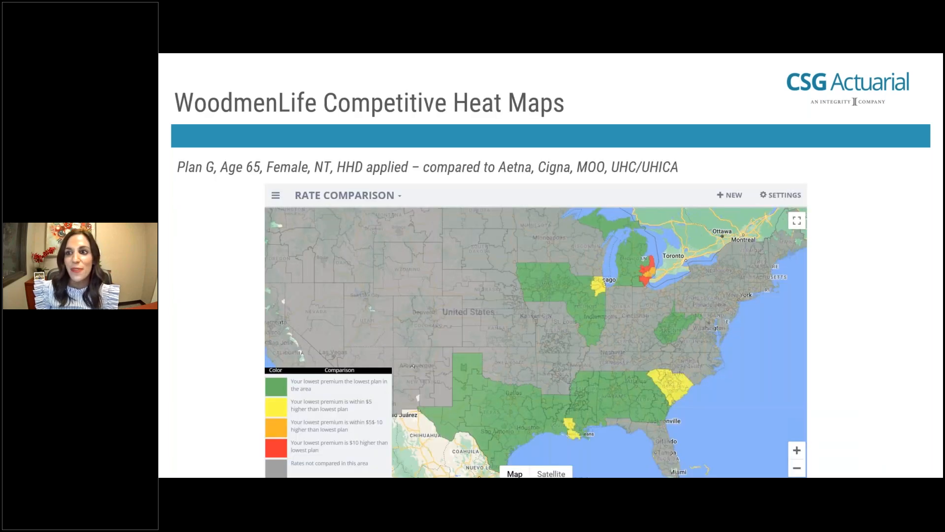